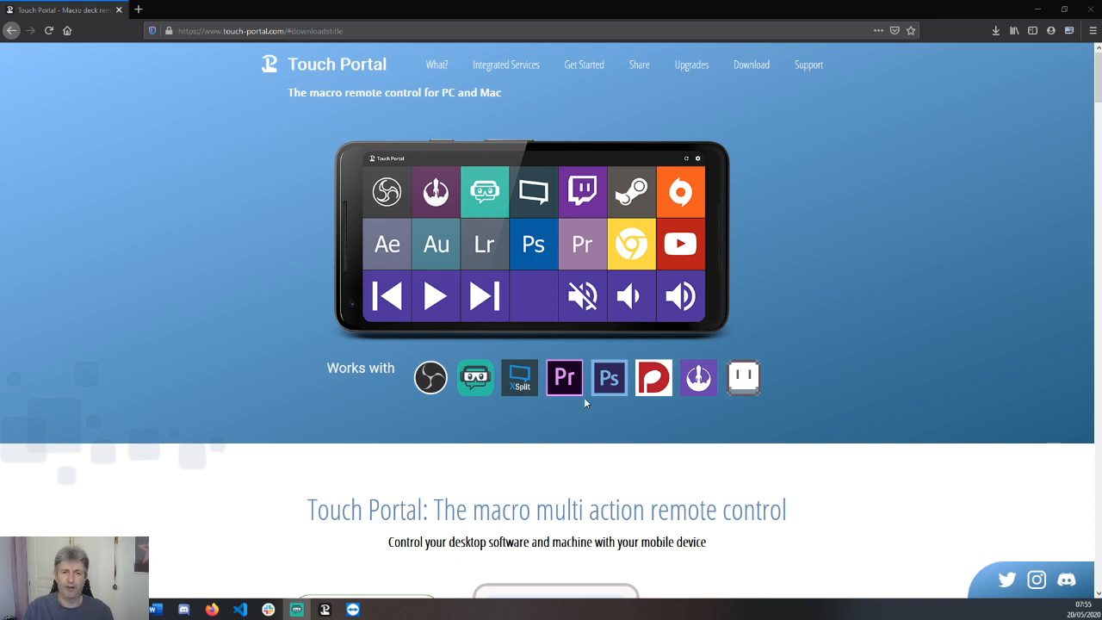
View the Touch Portal website's download options and upgrade offers, and minimize the browser.
mouse_move(739, 380)
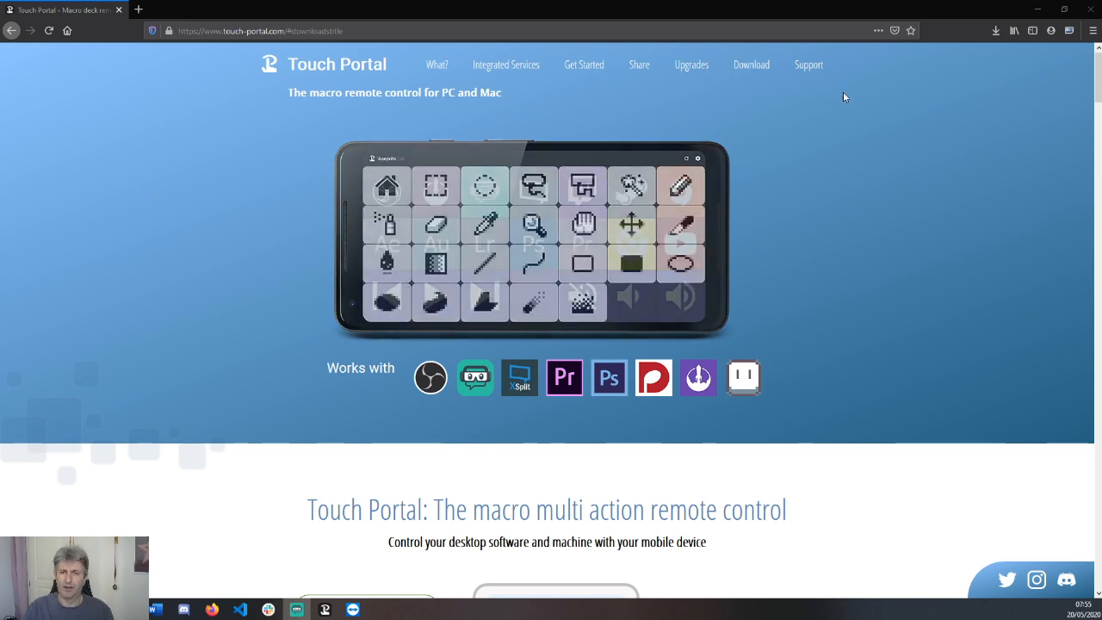
left_click(751, 64)
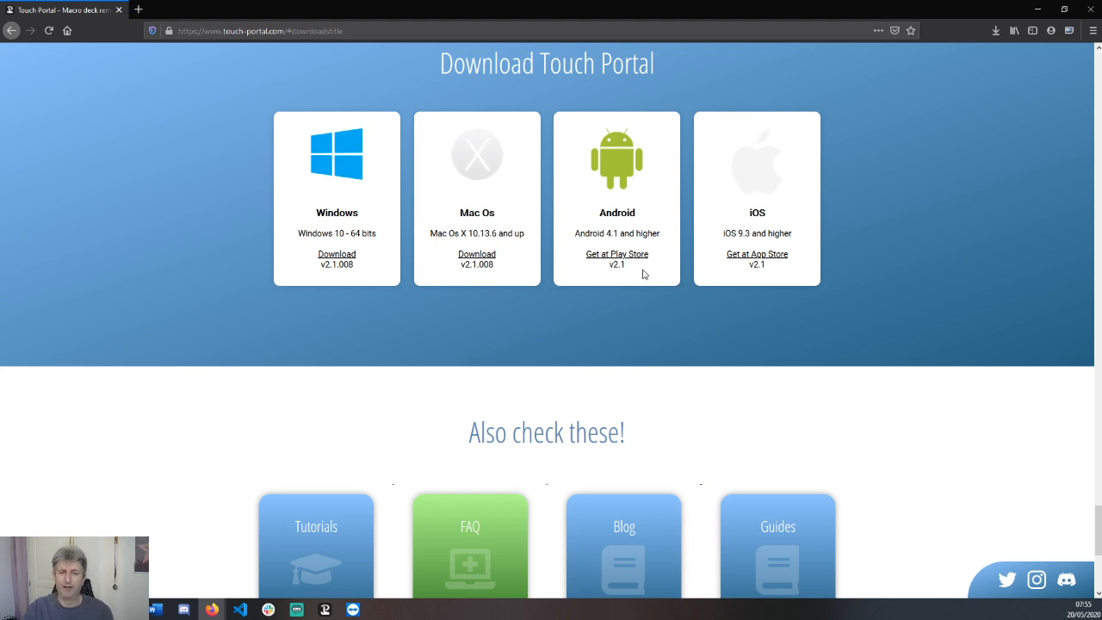
scroll(642, 273, "up", 6)
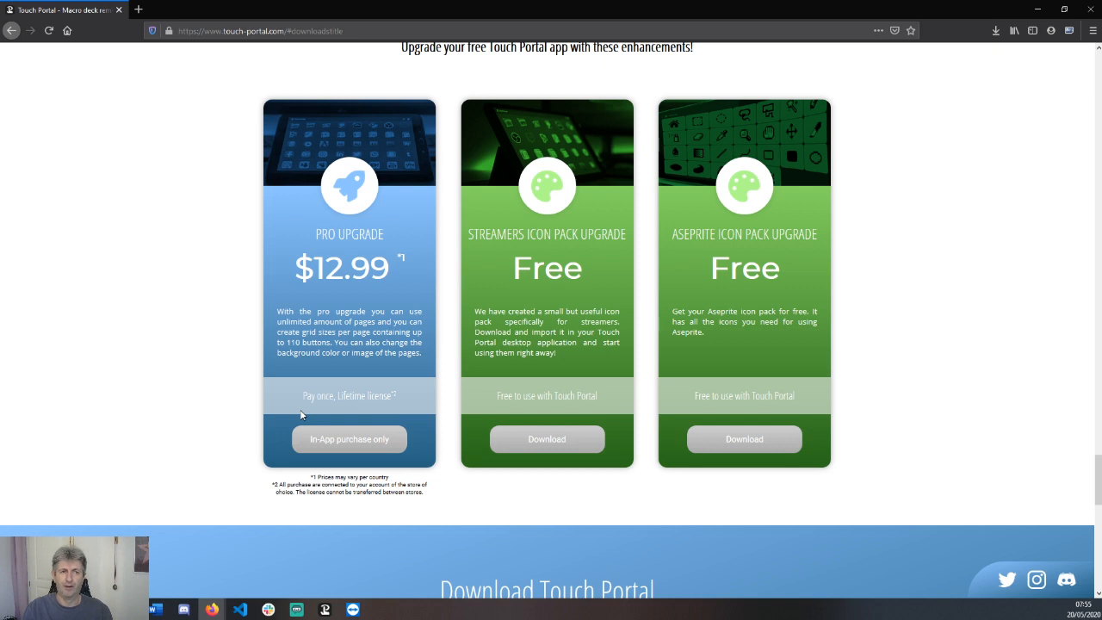
left_click(1040, 9)
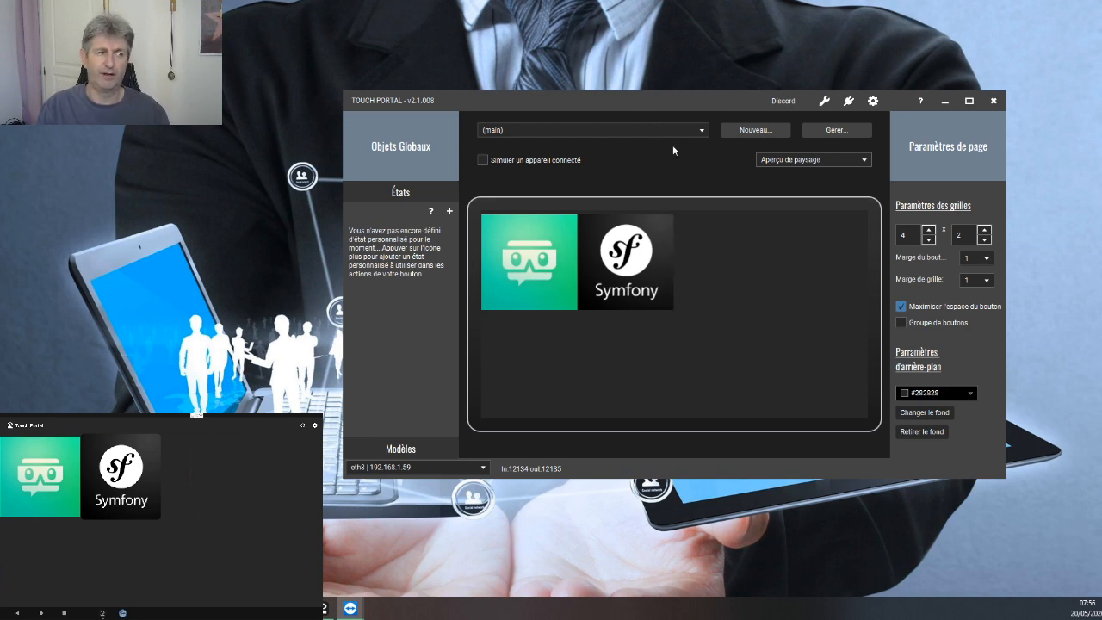
Look through the list of available pages and the page management options without changing anything.
left_click(652, 131)
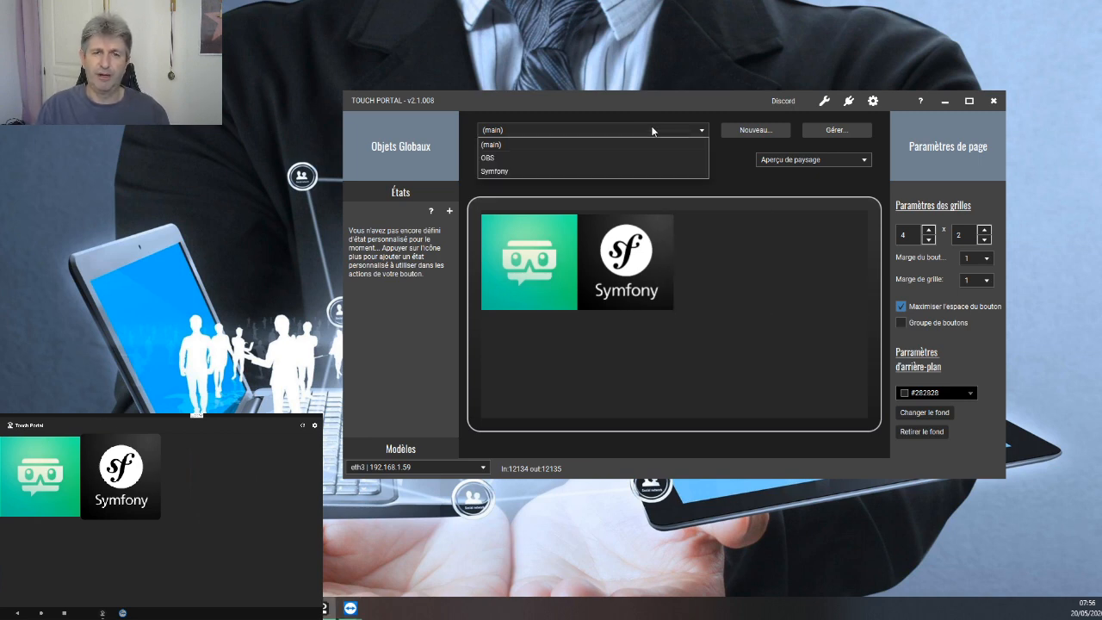
left_click(654, 130)
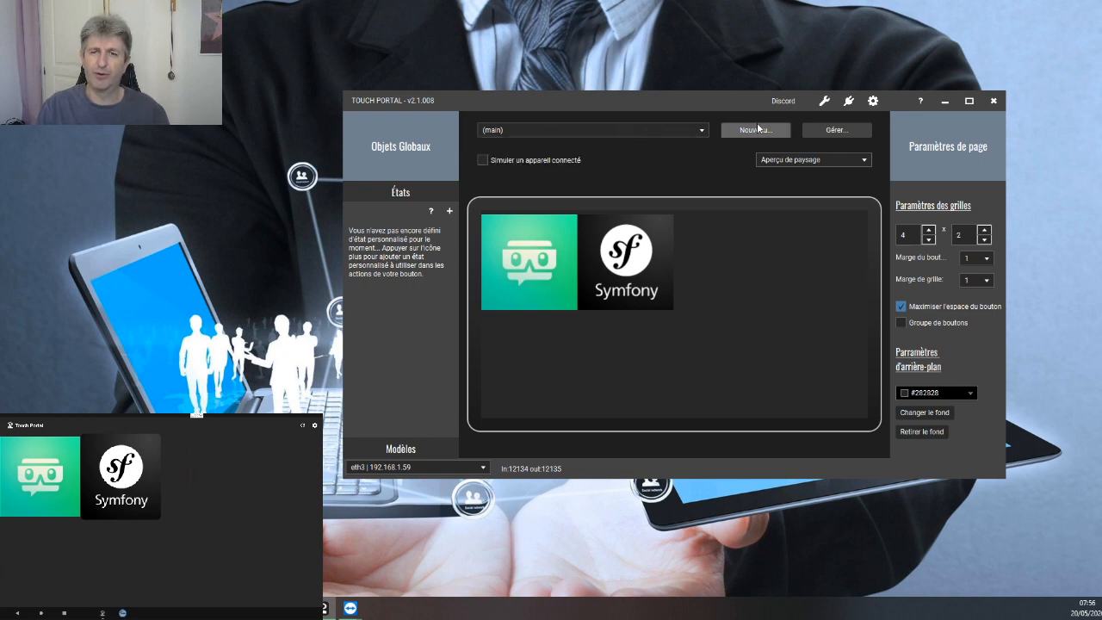
left_click(848, 138)
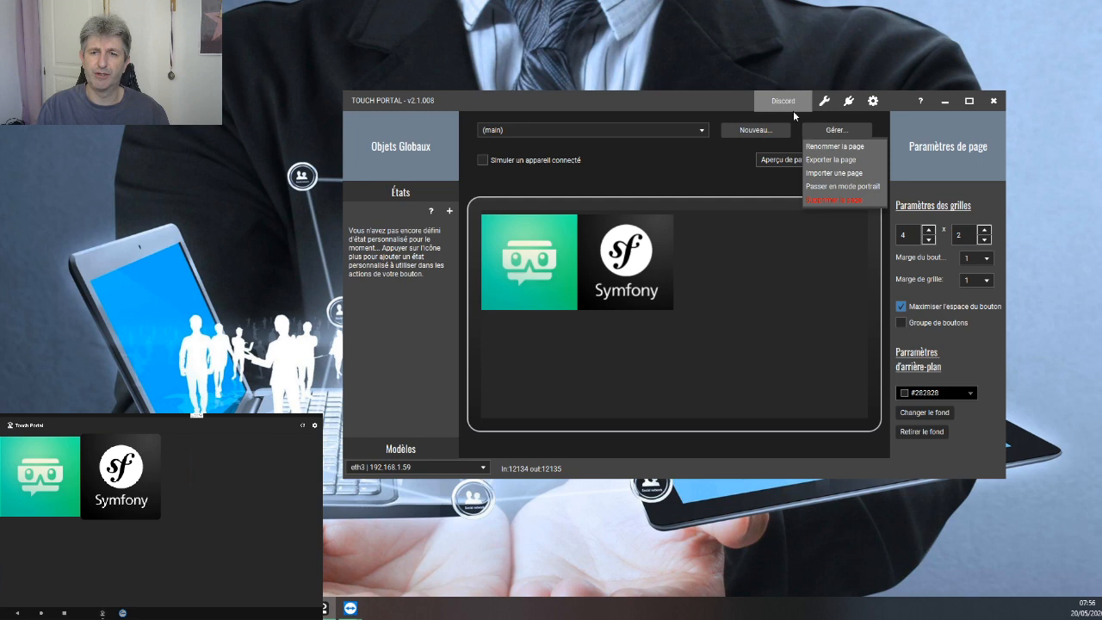
left_click(856, 127)
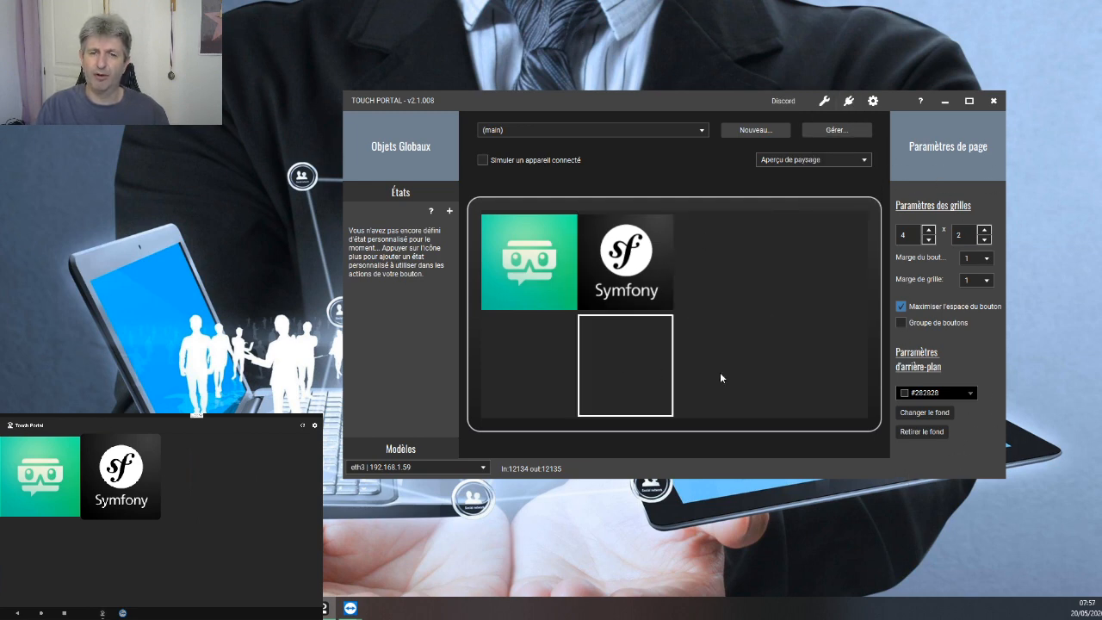
Enlarge the (main) page's button grid to 6 by 5.
left_click(929, 230)
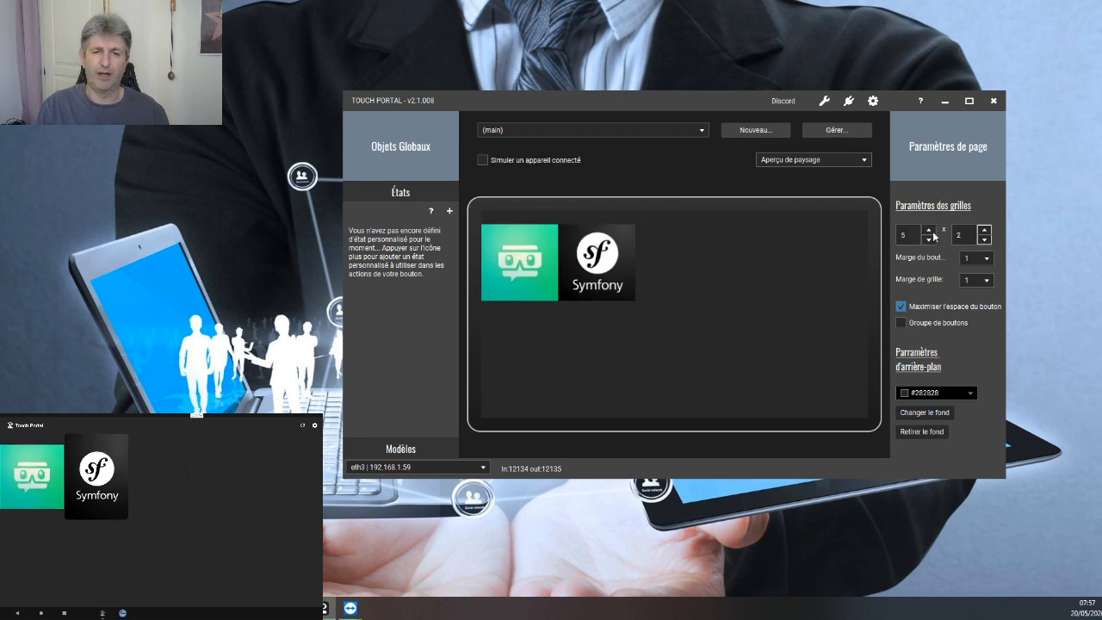
left_click(930, 231)
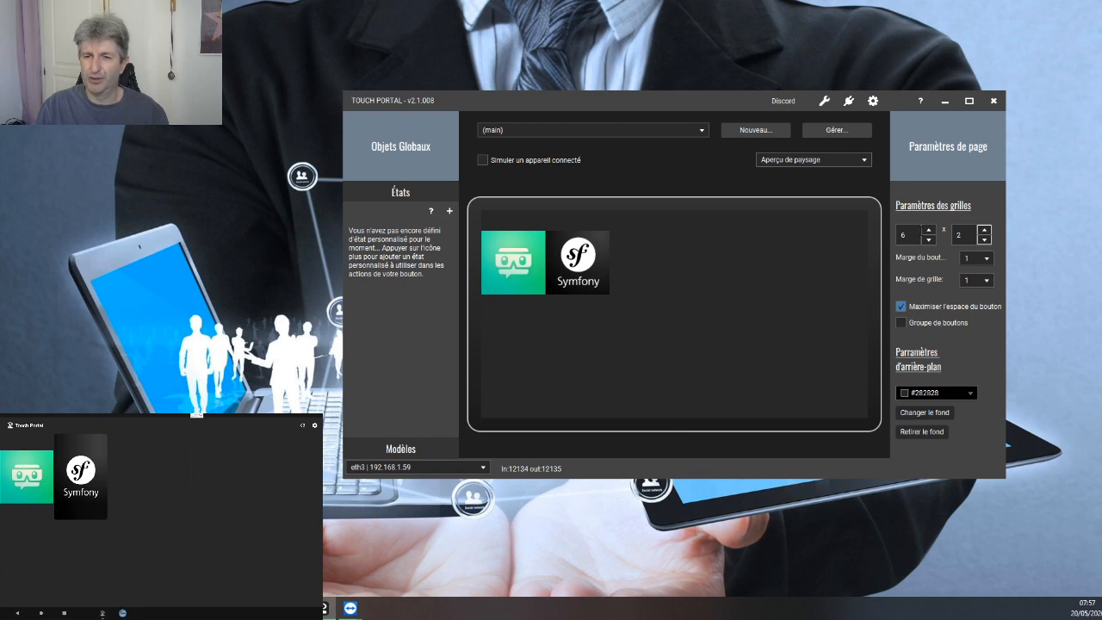
left_click(989, 231)
left_click(989, 230)
left_click(989, 230)
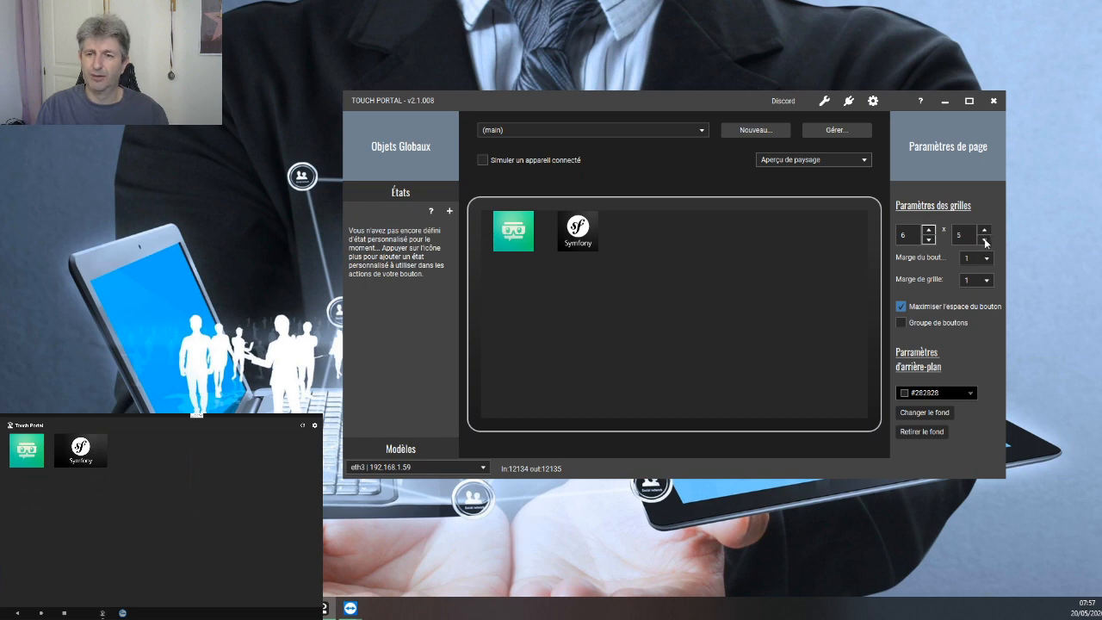
Reduce the (main) page's button grid back to 4 by 2.
left_click(984, 239)
left_click(983, 240)
left_click(984, 239)
left_click(926, 241)
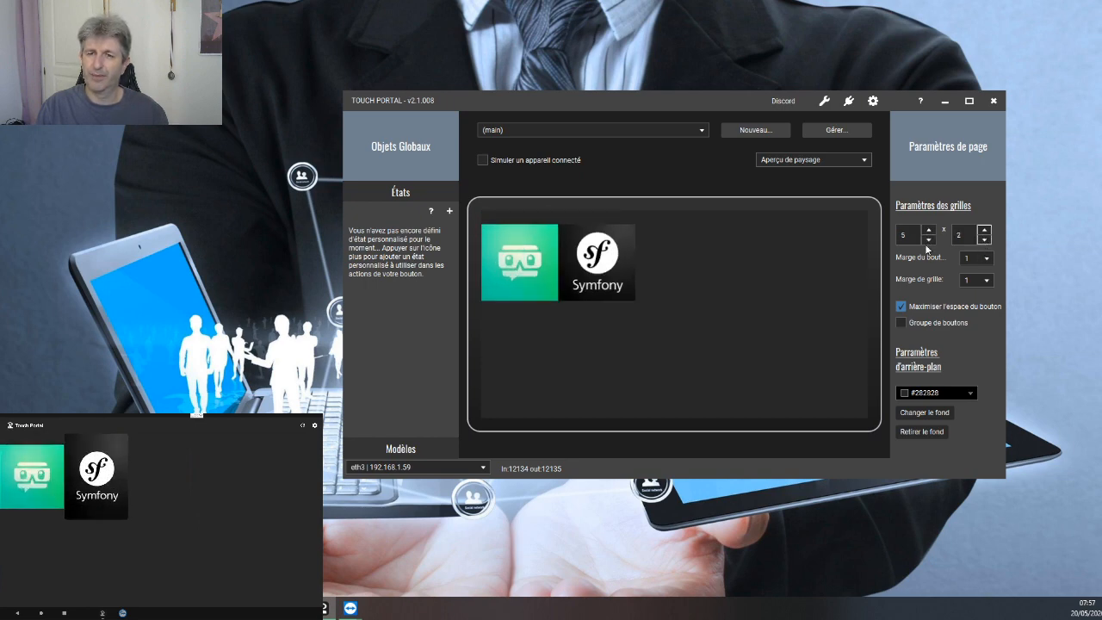
left_click(927, 240)
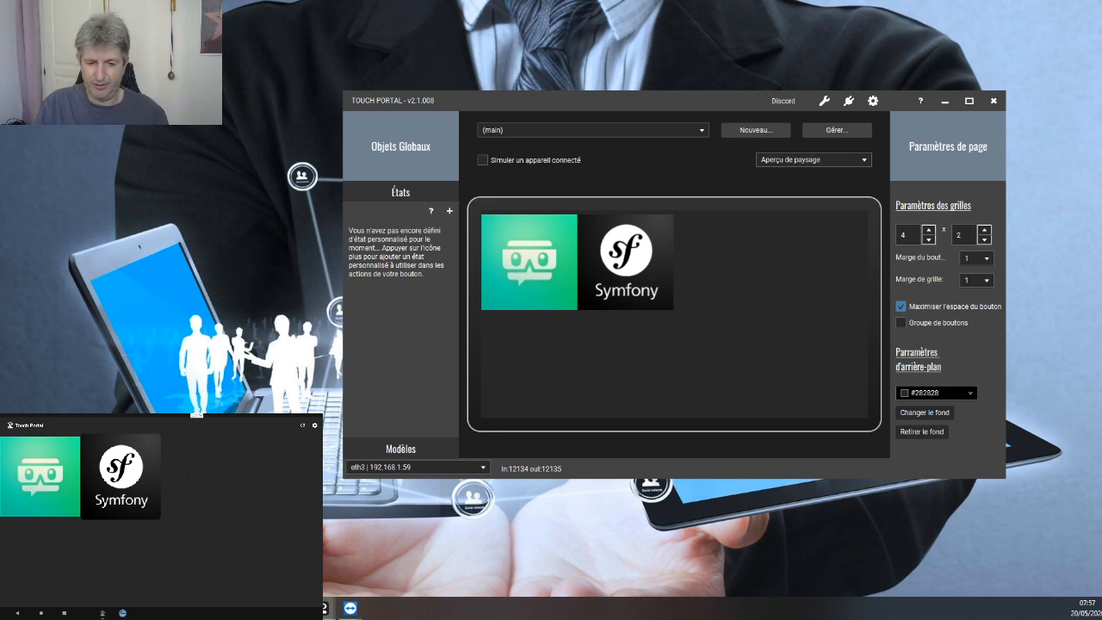
Display the Démo page with its Goto Main button and return to the (main) page.
left_click(593, 130)
left_click(516, 161)
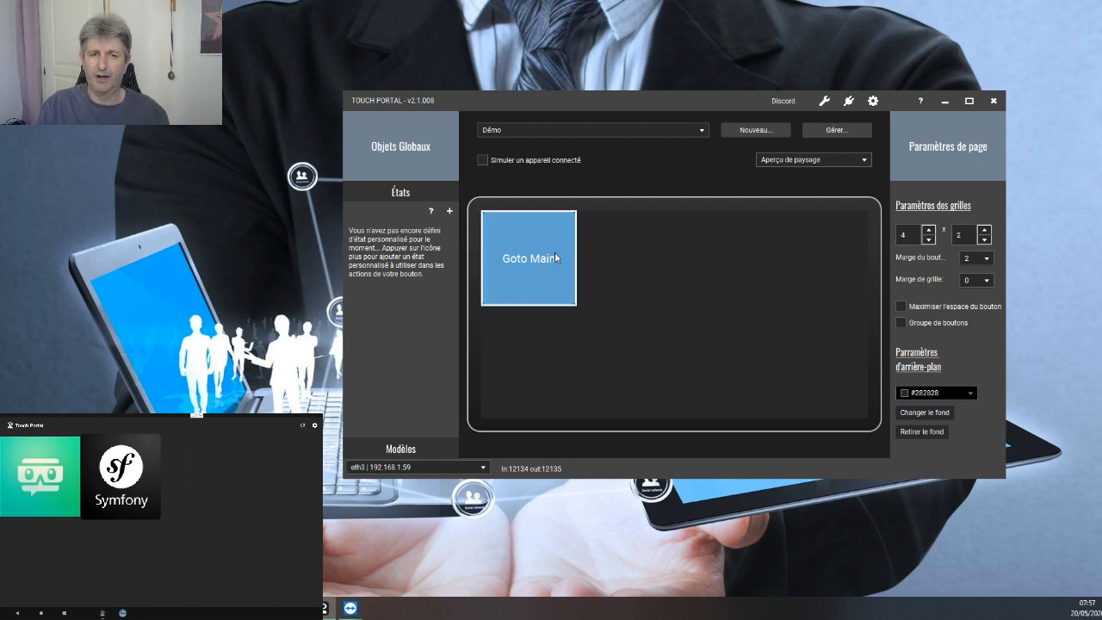
left_click(687, 126)
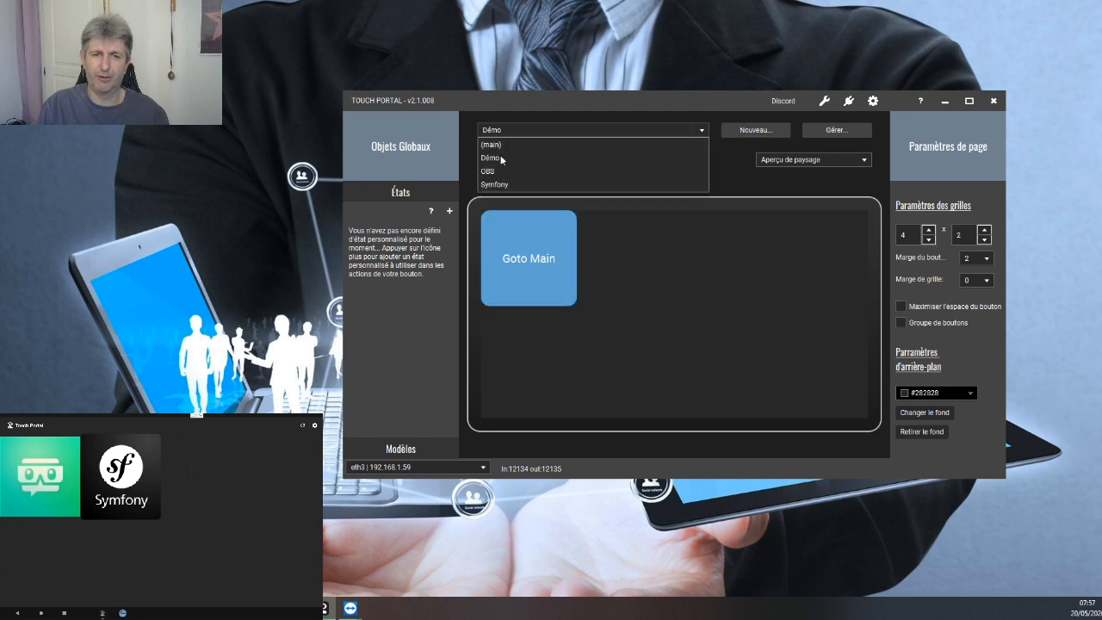
left_click(500, 144)
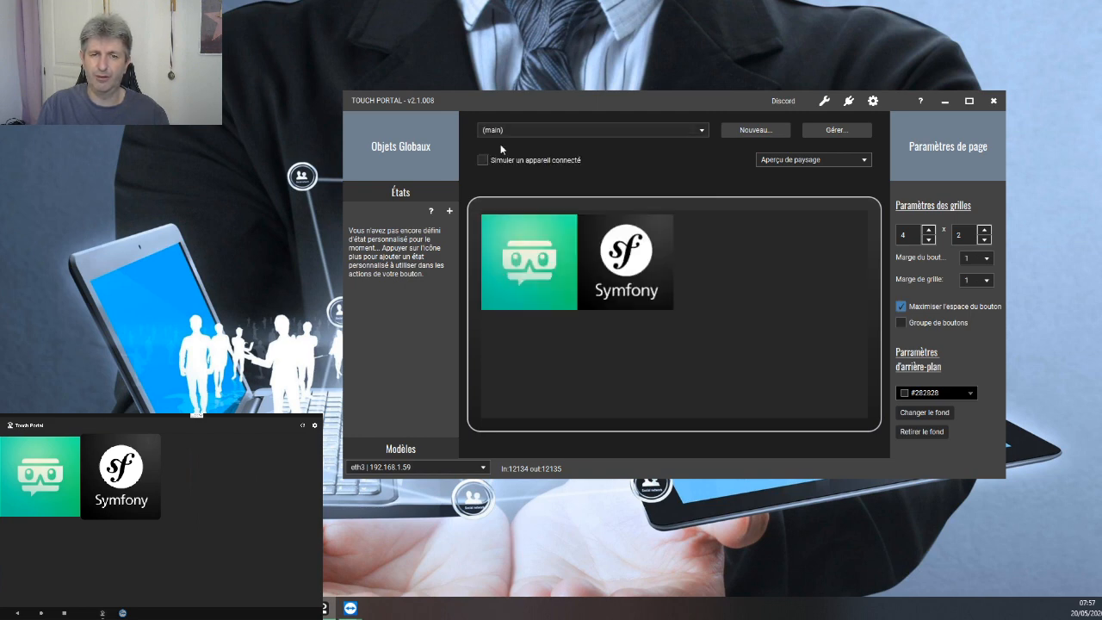
Start a new button in the empty slot beside Symfony and collapse the Exécuter, Navigation and Entrée action groups.
left_click(736, 272)
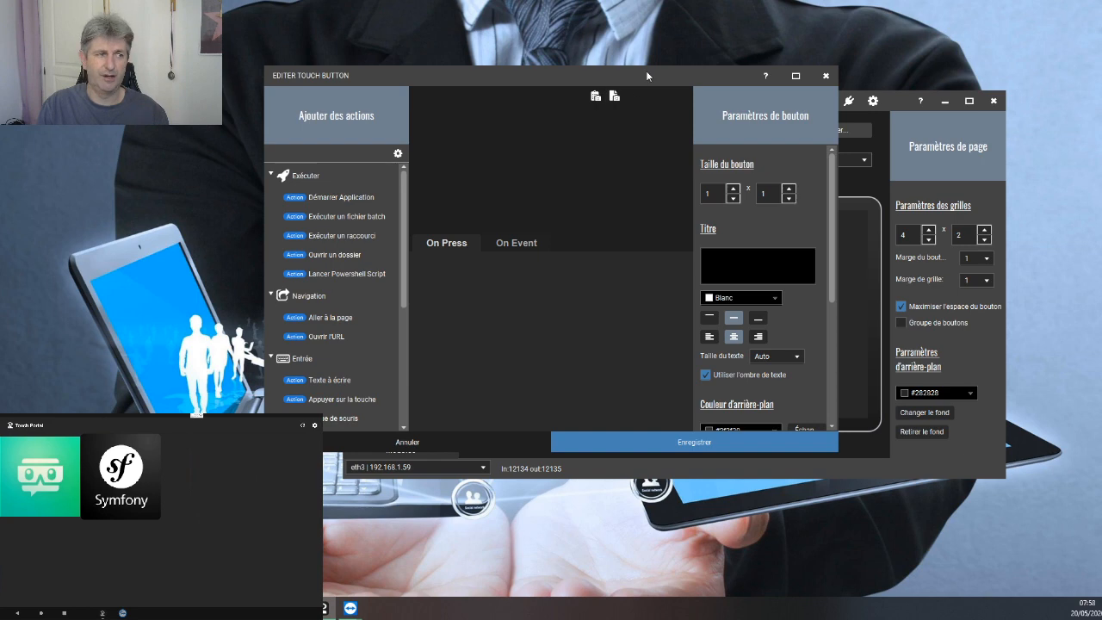
left_click_drag(646, 75, 771, 94)
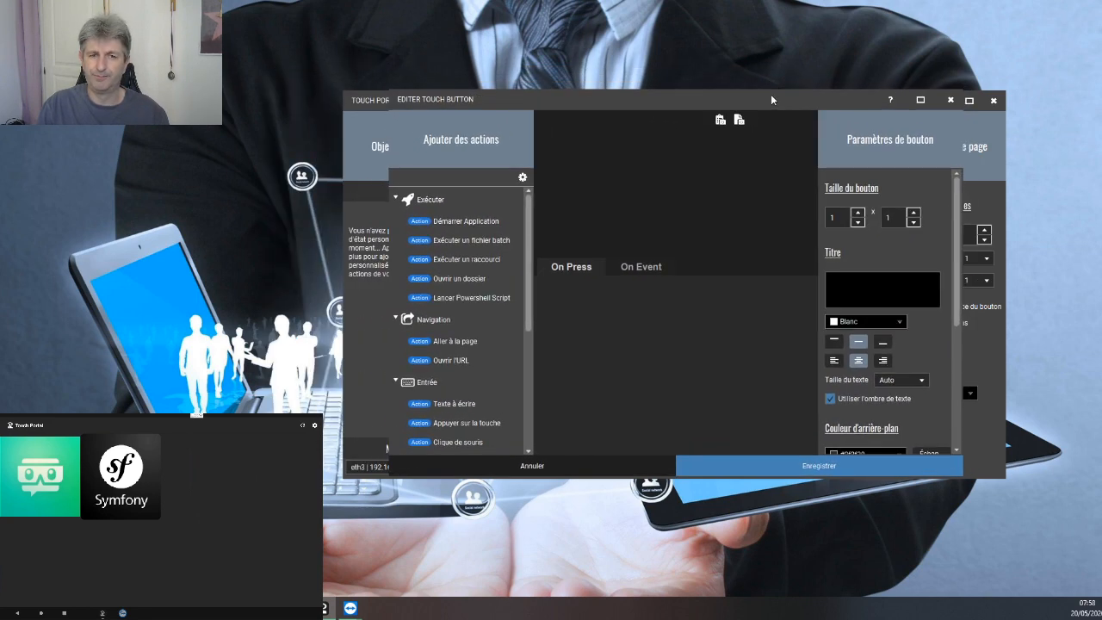
left_click(396, 199)
left_click(396, 223)
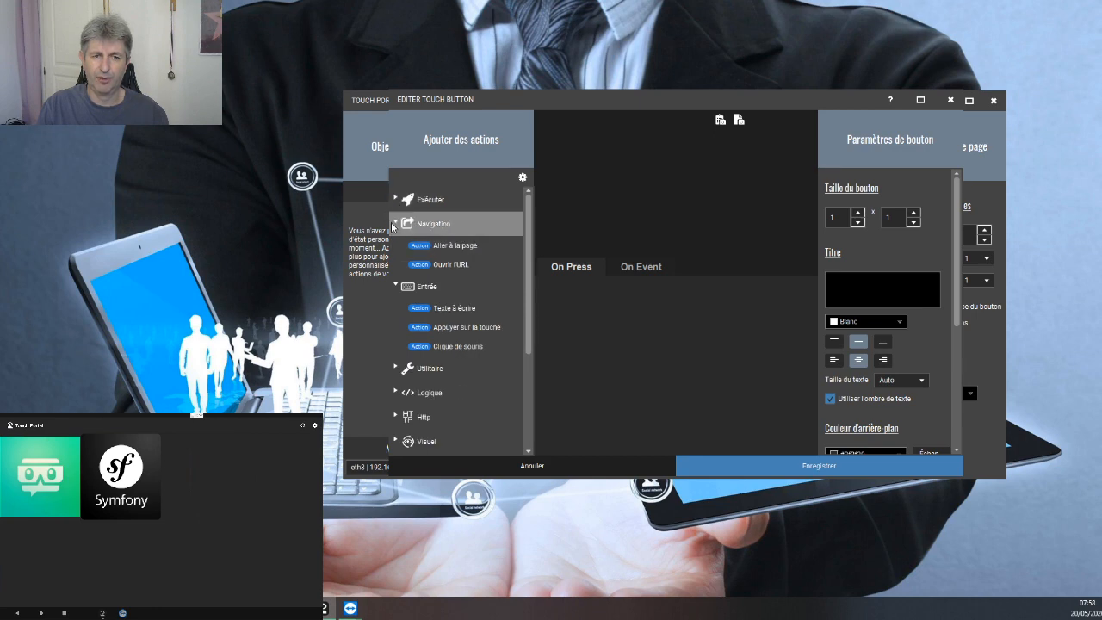
left_click(396, 248)
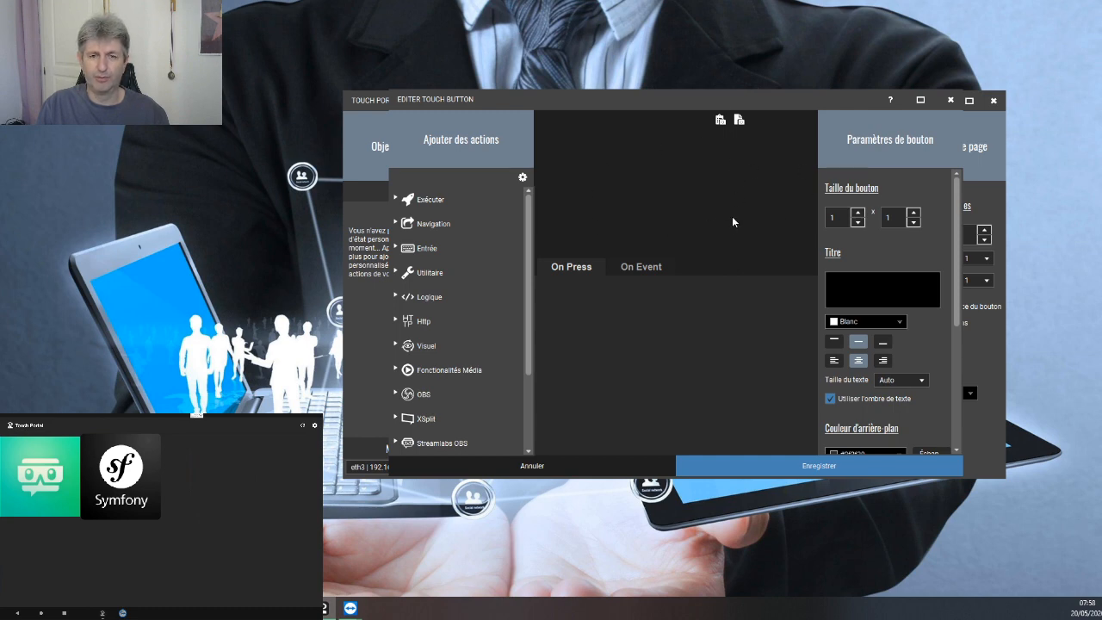
Look over the button's On Event and On Press areas and its title, background, icon and initial state settings.
left_click(629, 266)
left_click(556, 270)
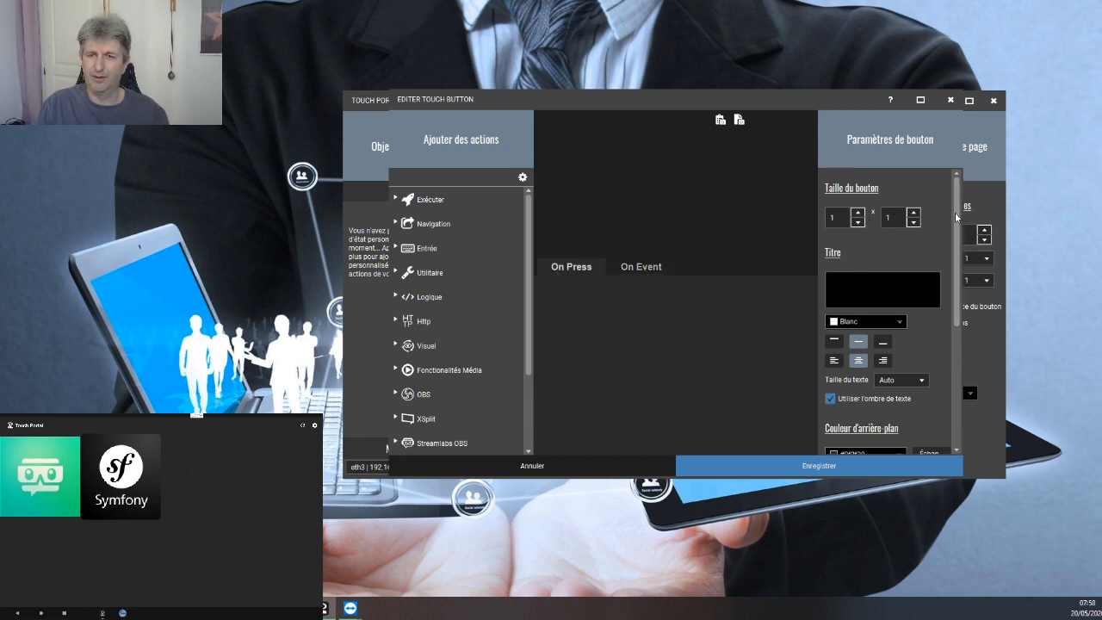
left_click(879, 320)
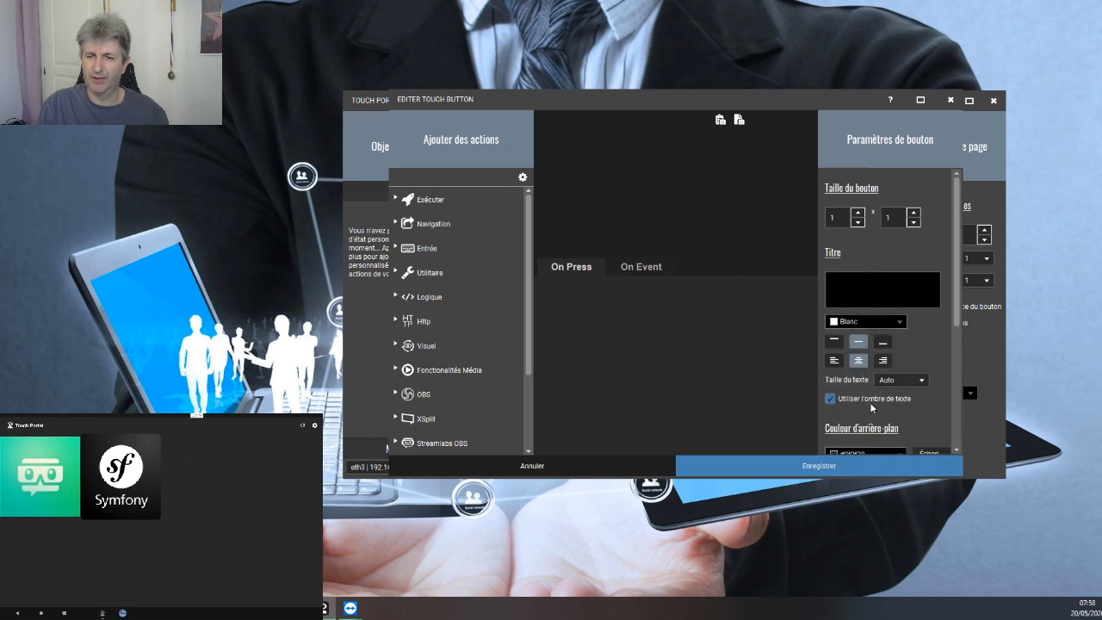
scroll(869, 396, "down", 3)
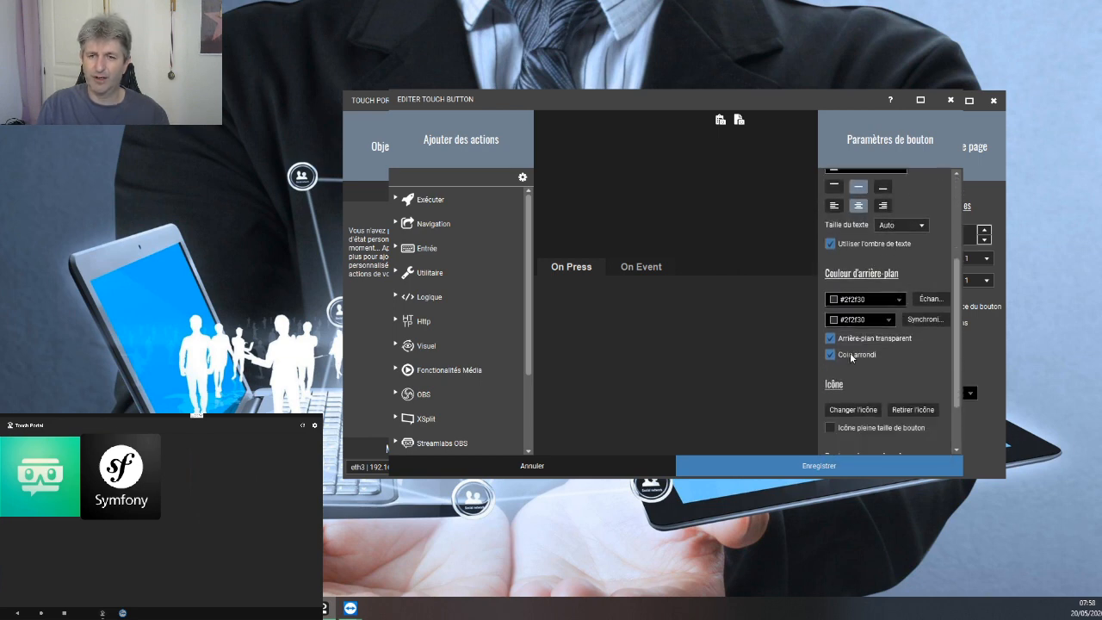
scroll(907, 326, "down", 2)
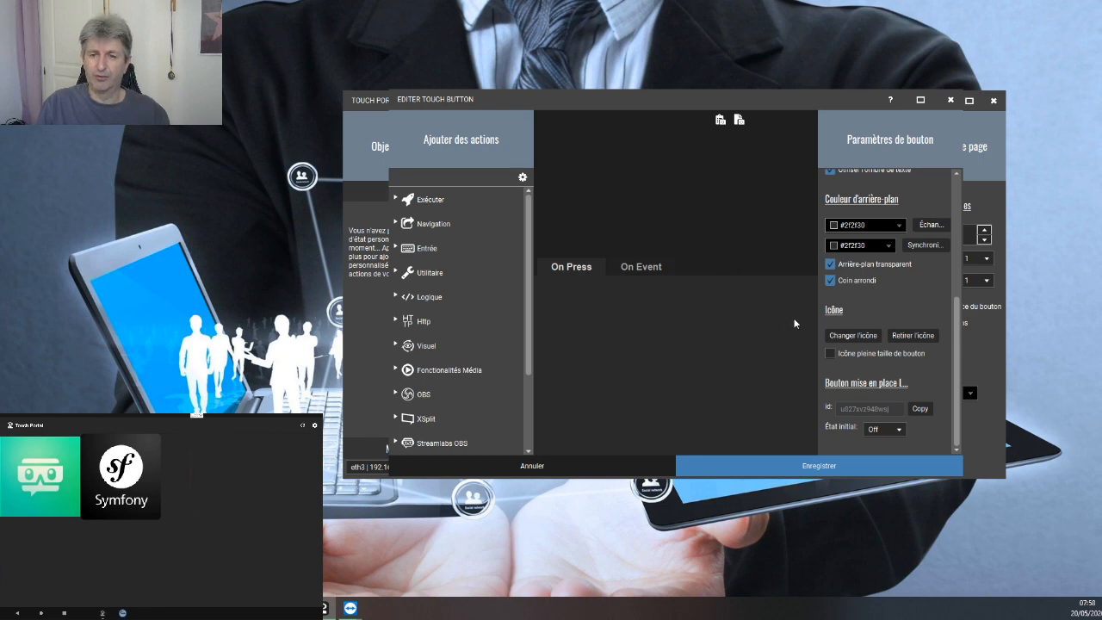
scroll(873, 246, "up", 5)
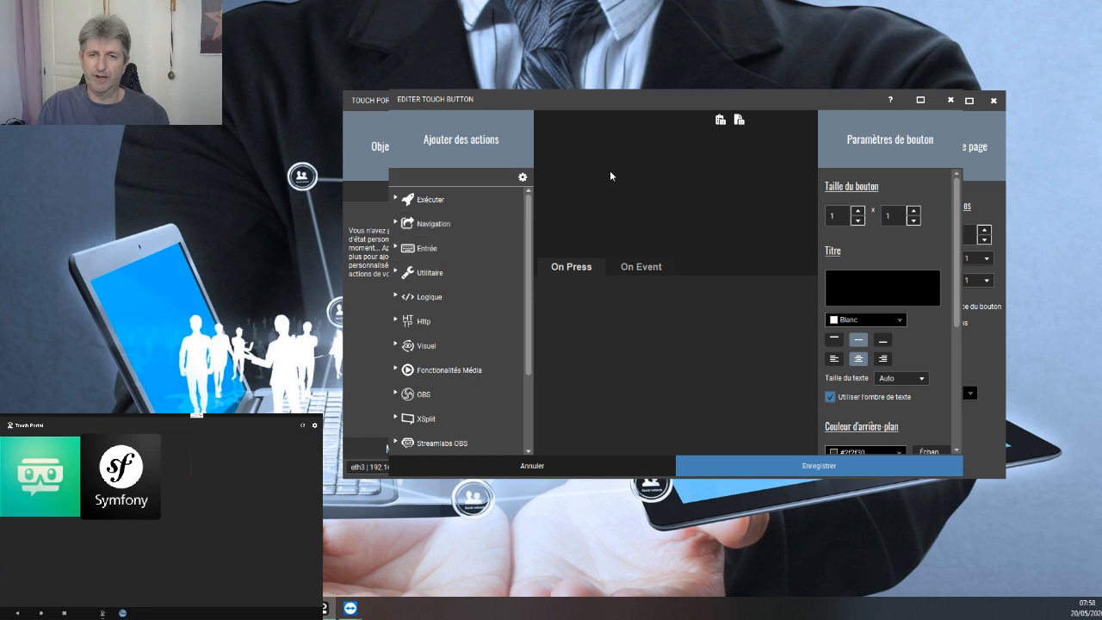
Add an "Aller à la page" action targeting the Démo page on press, and title the button "Démo".
left_click(398, 225)
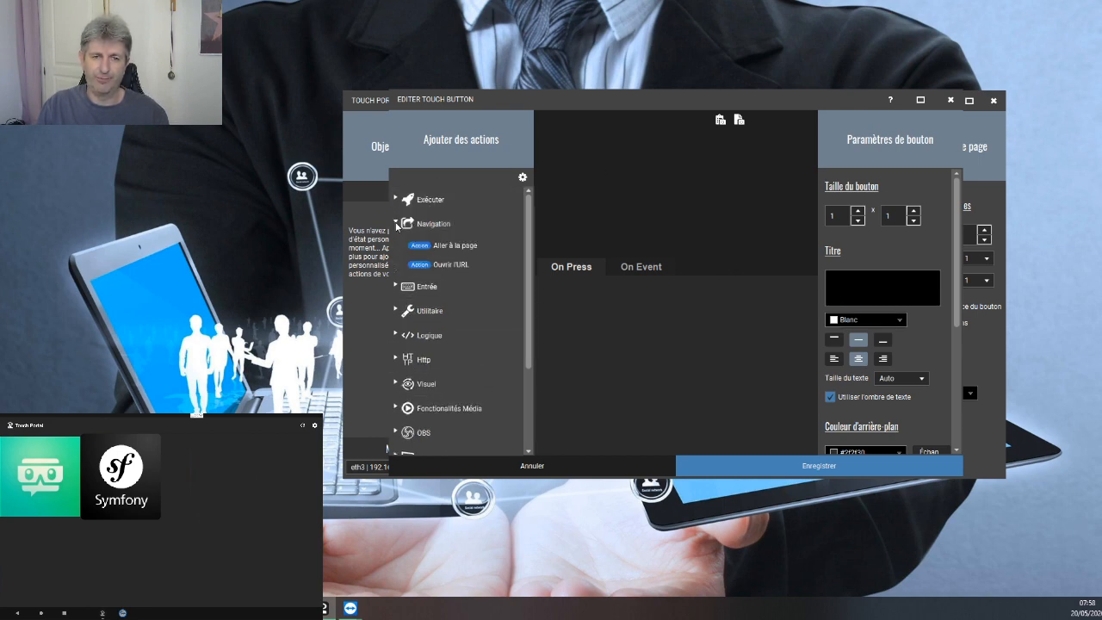
double_click(448, 250)
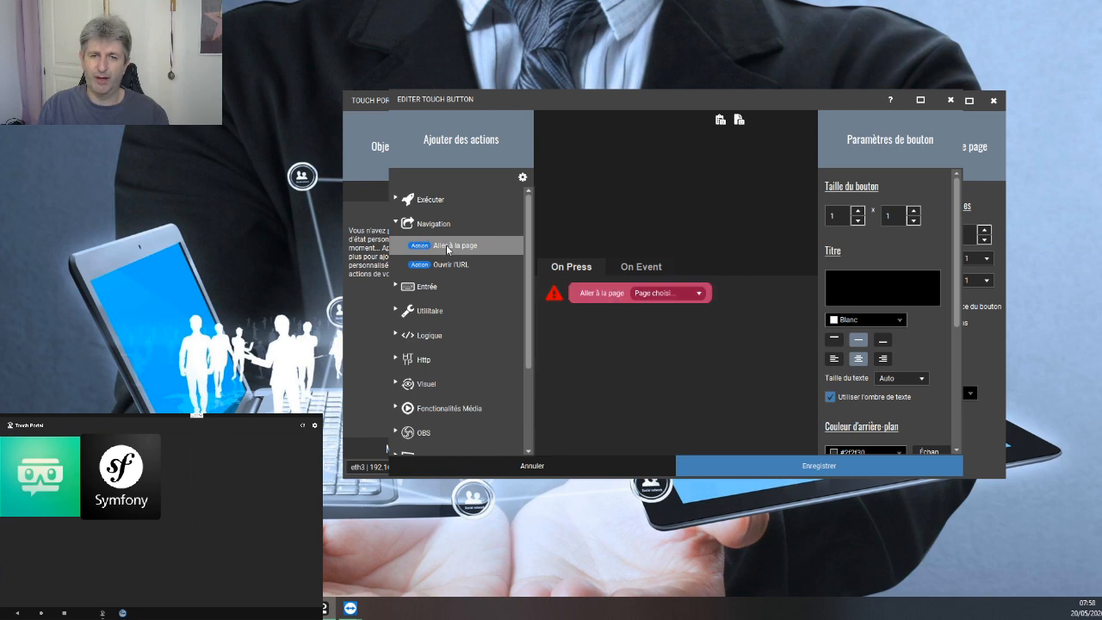
left_click(652, 297)
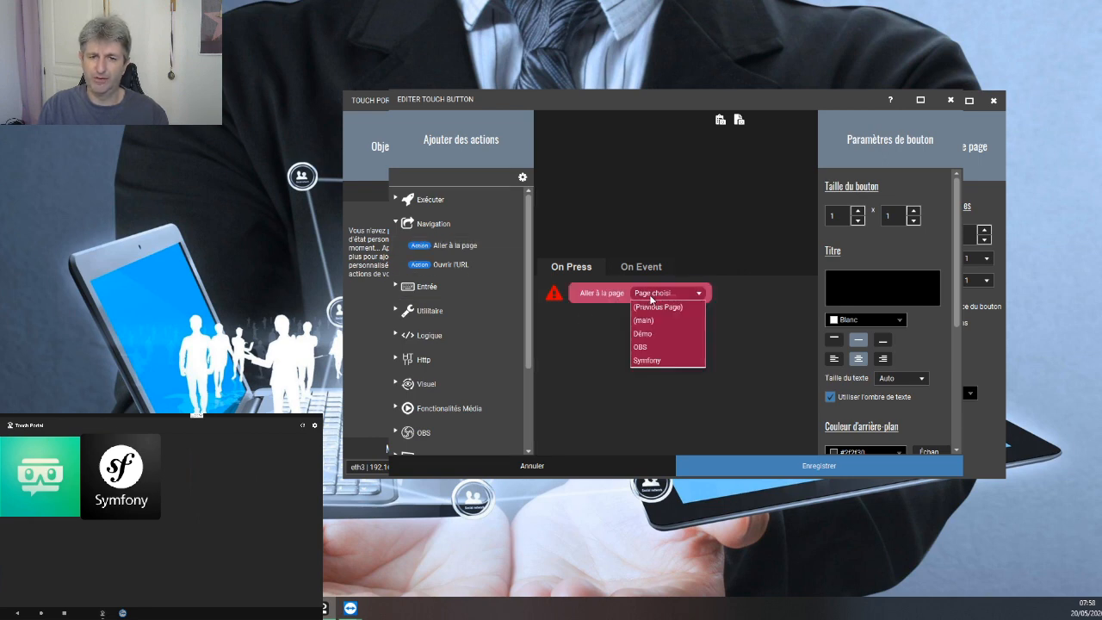
left_click(637, 335)
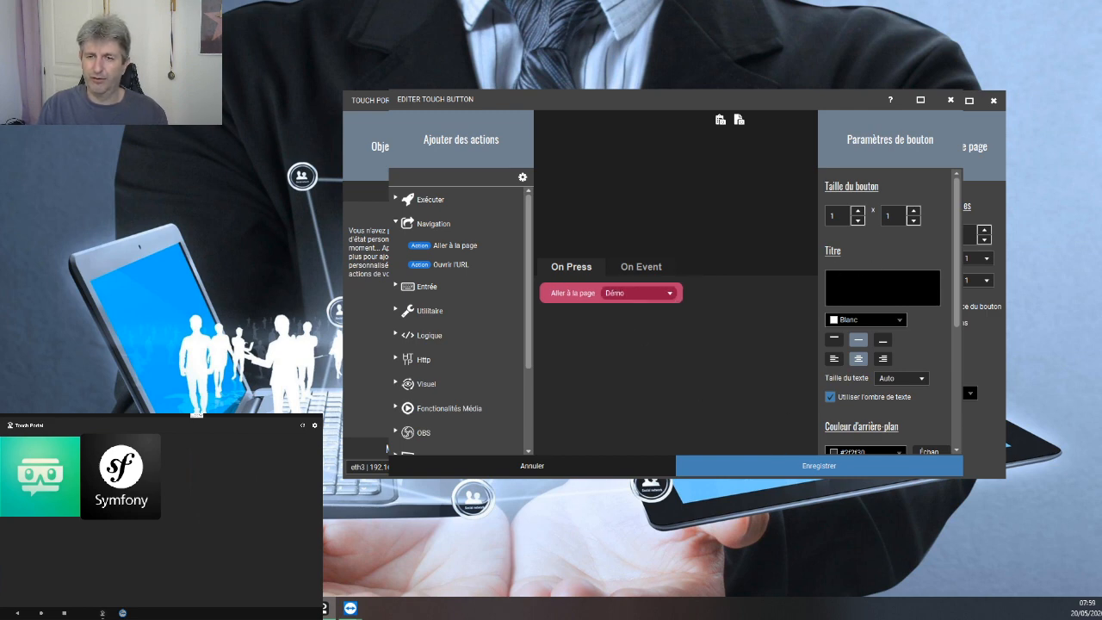
left_click(831, 277)
type("Démo")
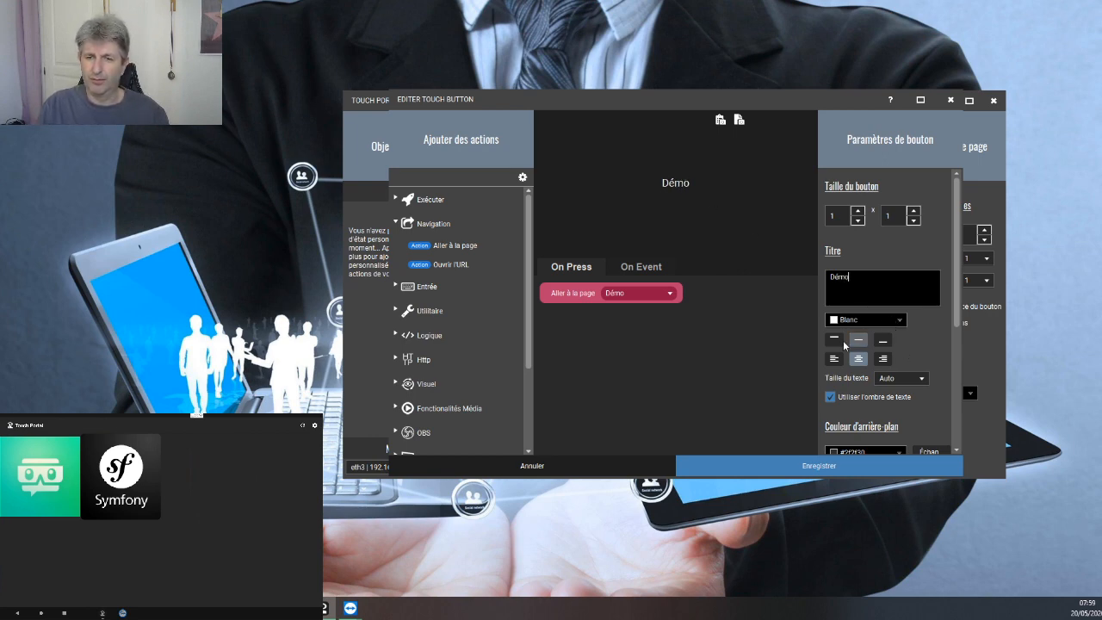
Set both of the button's background colours to red #cc3333 and turn off its transparent background and rounded corners.
scroll(929, 341, "down", 2)
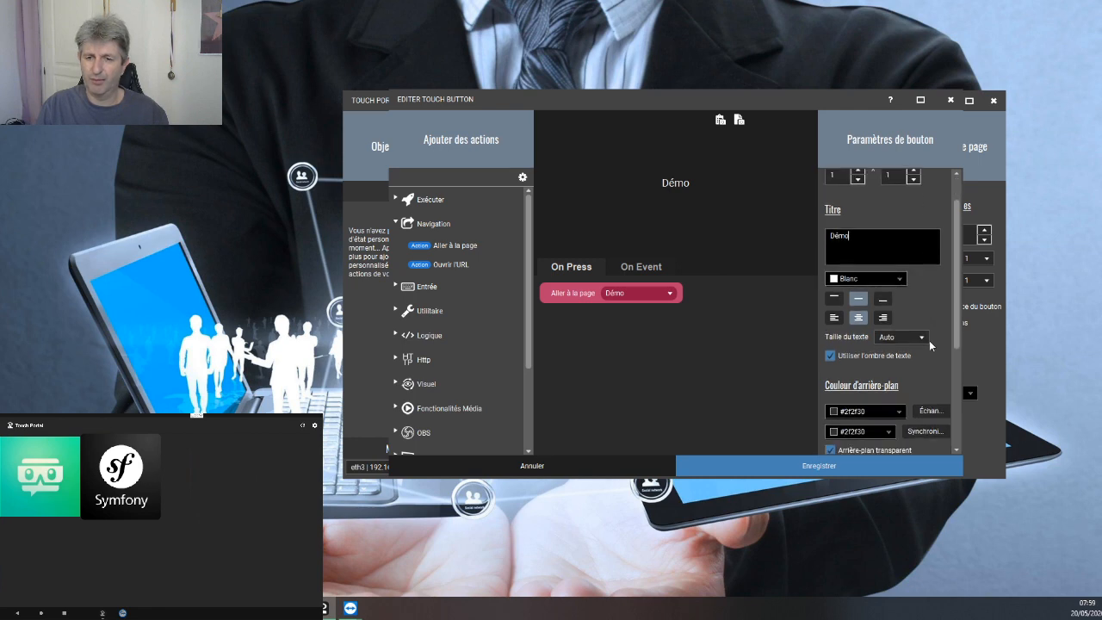
left_click(874, 370)
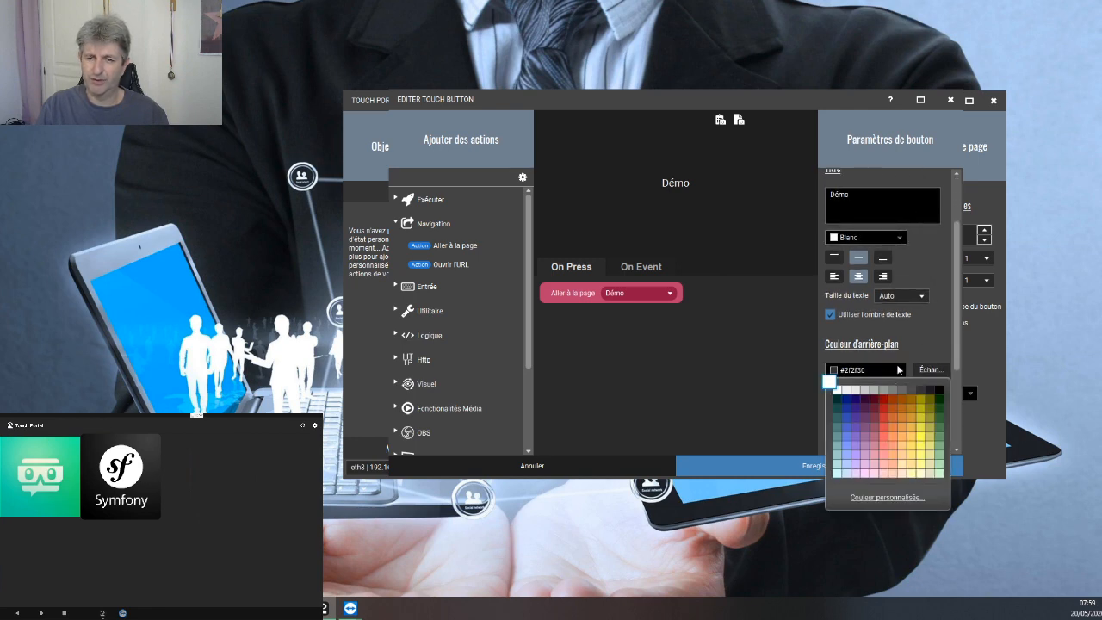
left_click(883, 414)
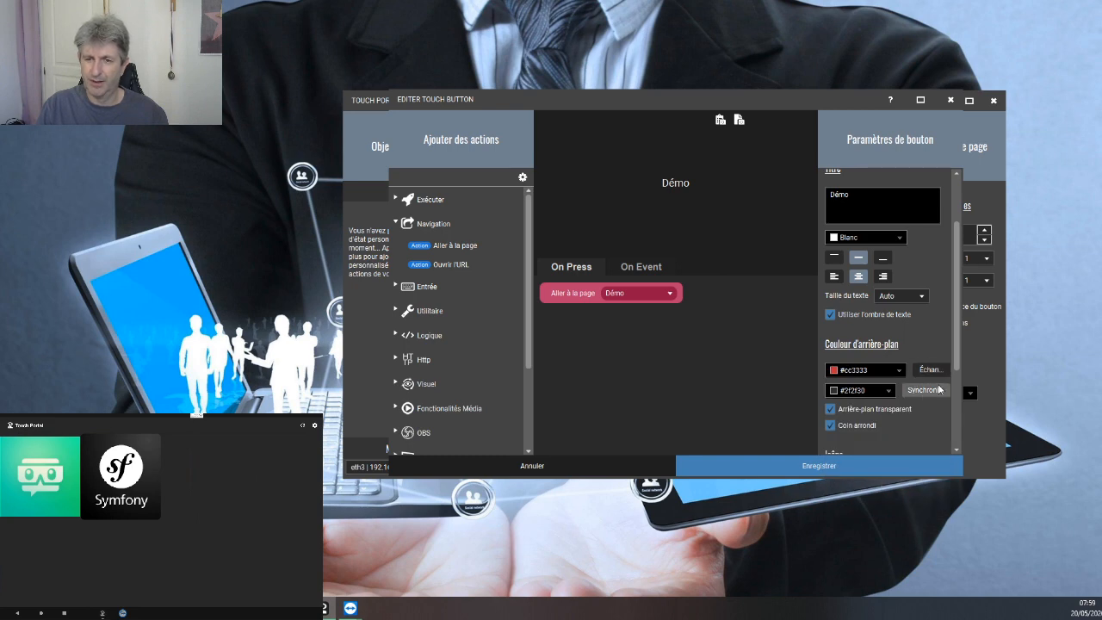
left_click(925, 390)
scroll(909, 431, "down", 1)
scroll(909, 430, "up", 1)
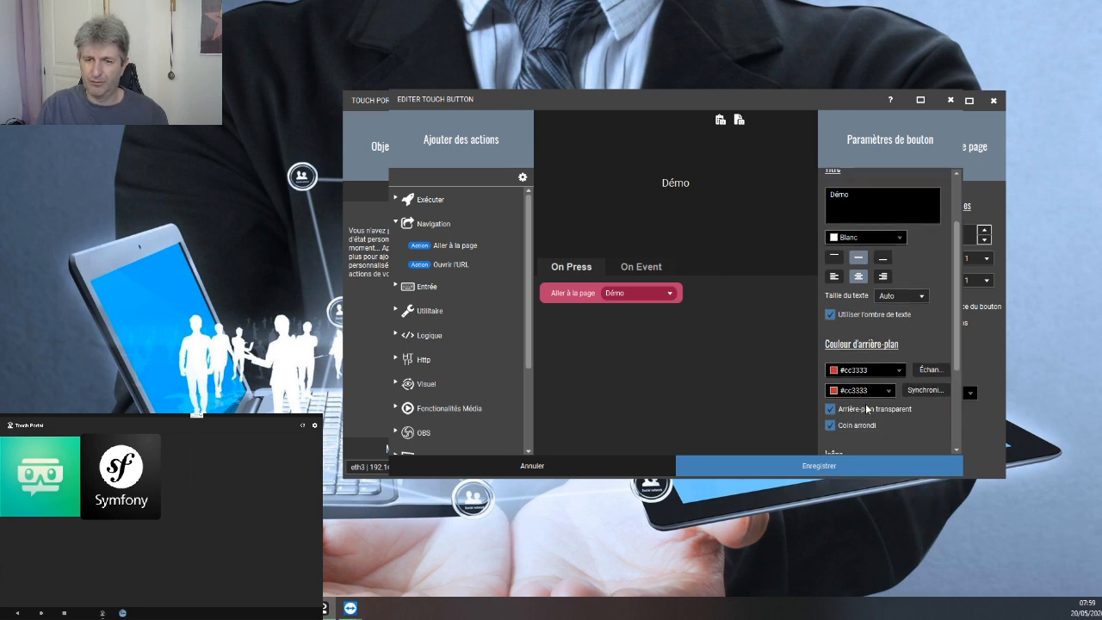
left_click(867, 408)
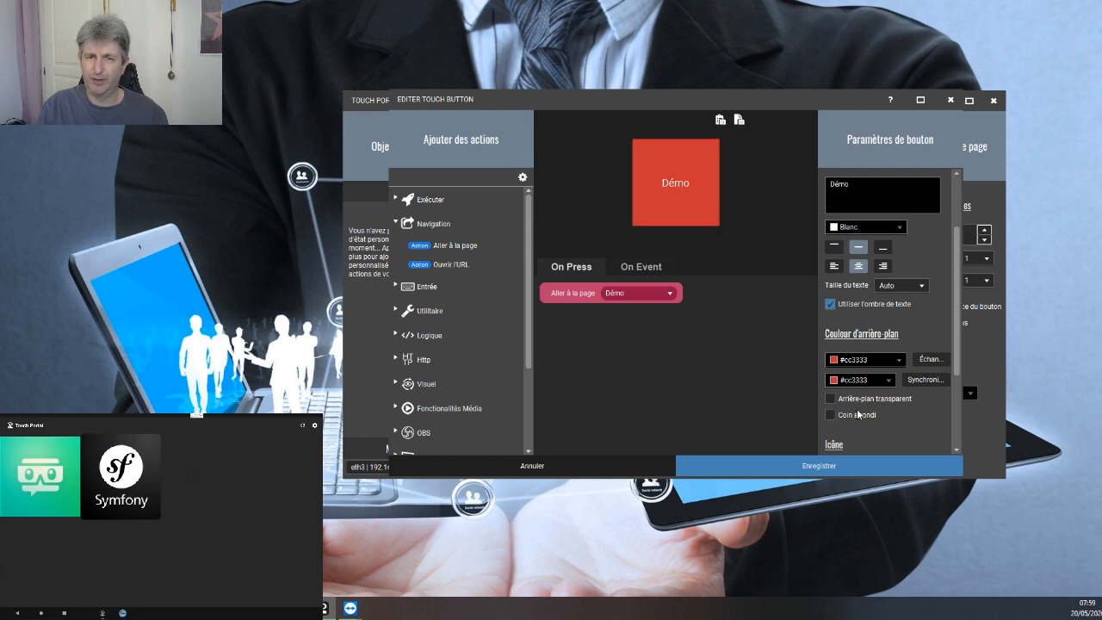
Save the red Démo button on the (main) page and switch the editor to the Démo page.
scroll(893, 417, "down", 1)
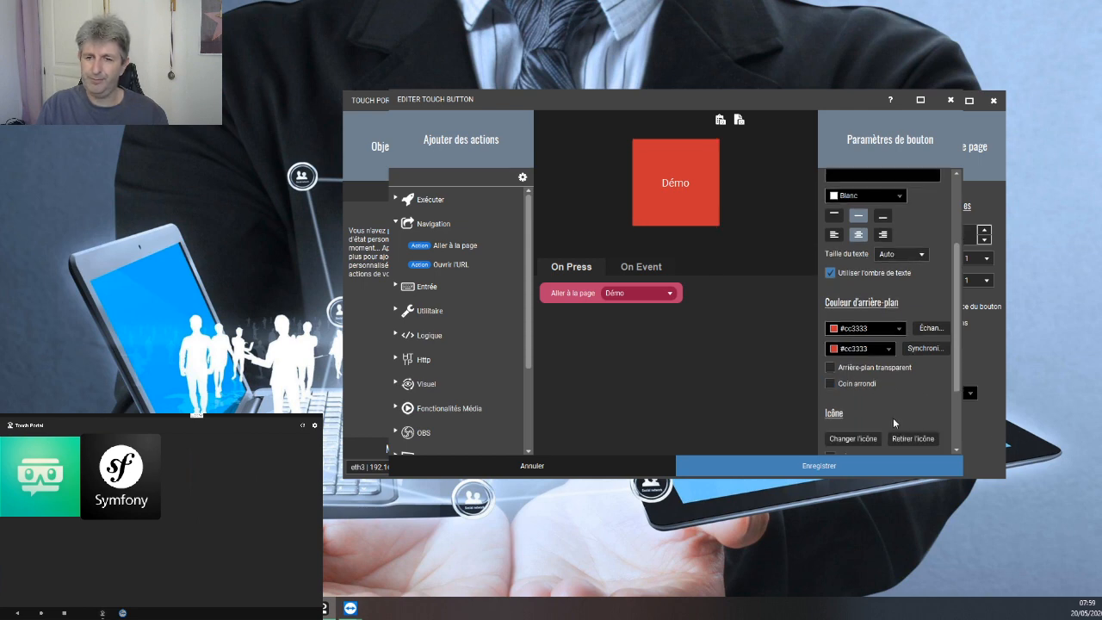
left_click(846, 469)
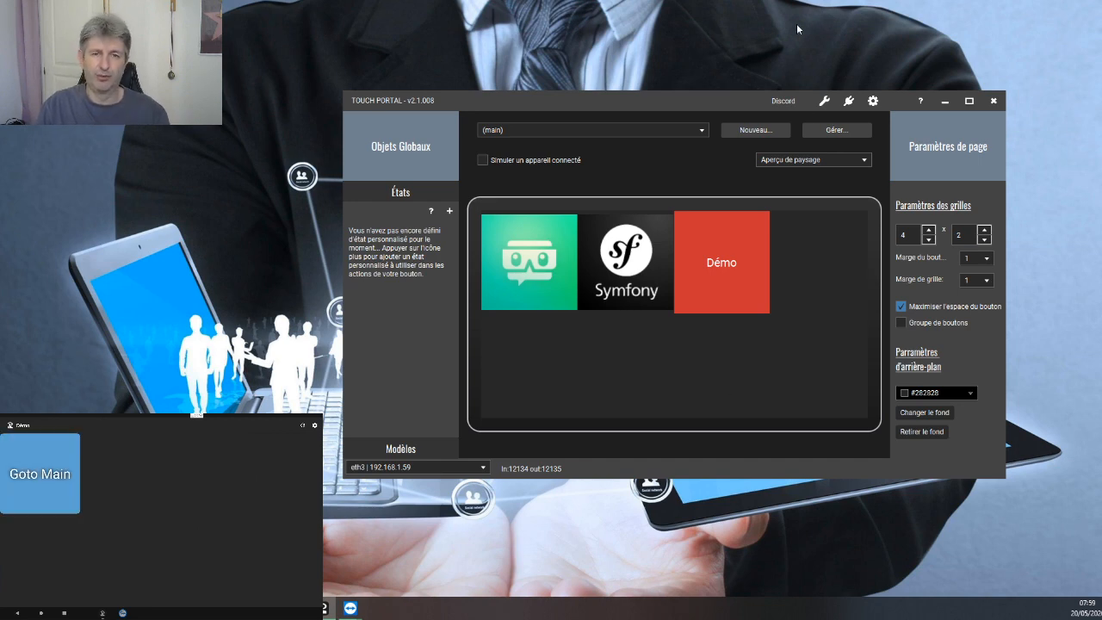
left_click(680, 130)
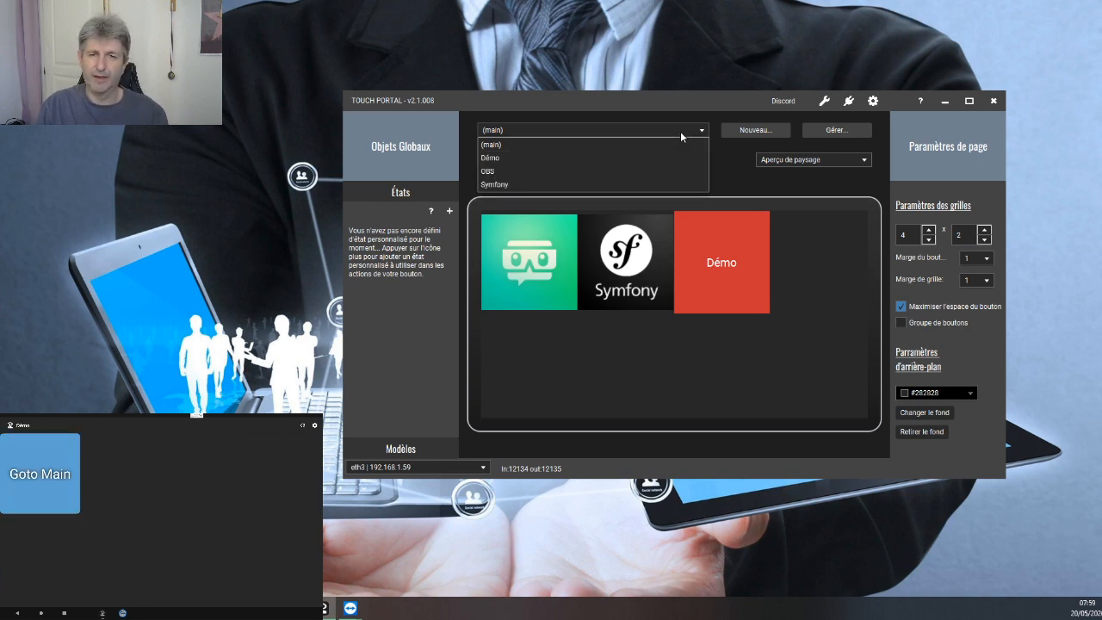
left_click(493, 159)
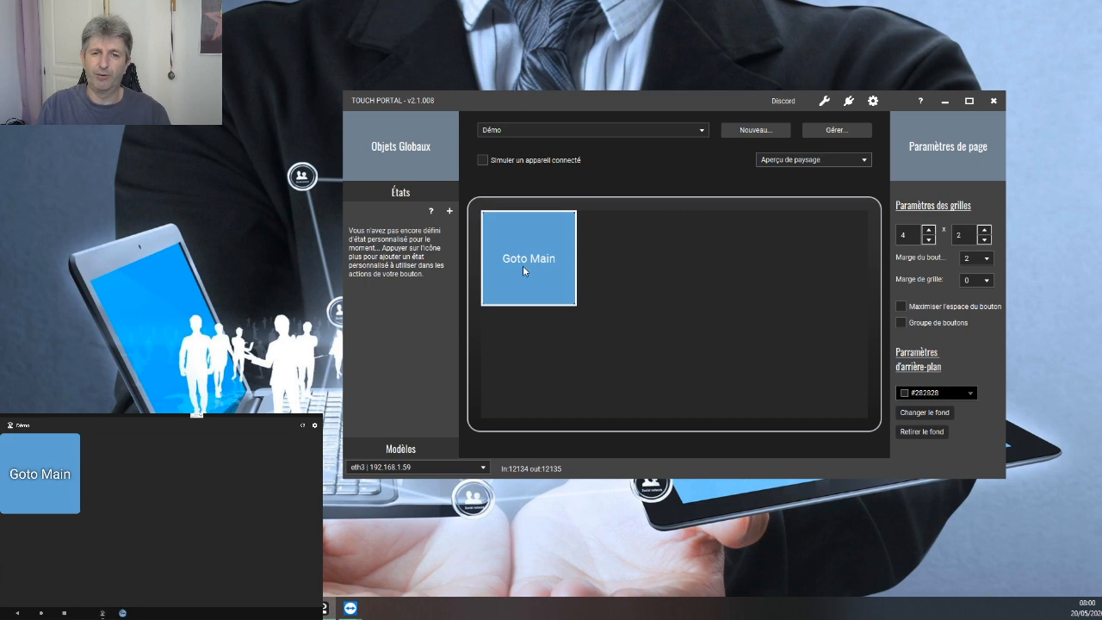
Open the Goto Main button on the Démo page for editing and clear its title.
left_click(545, 262)
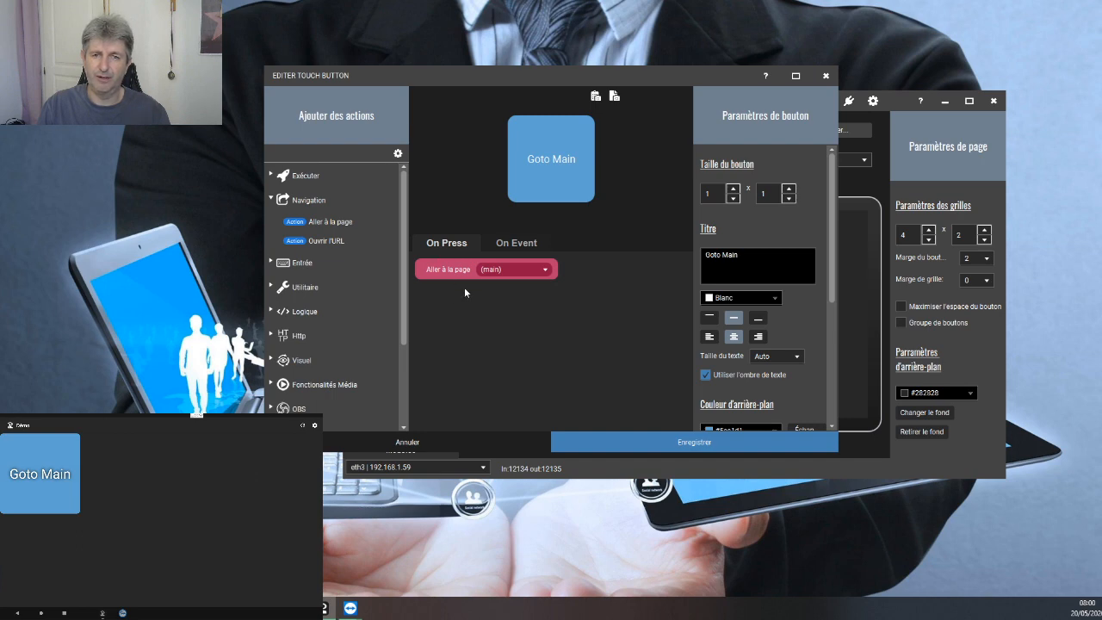
key("ctrl+a")
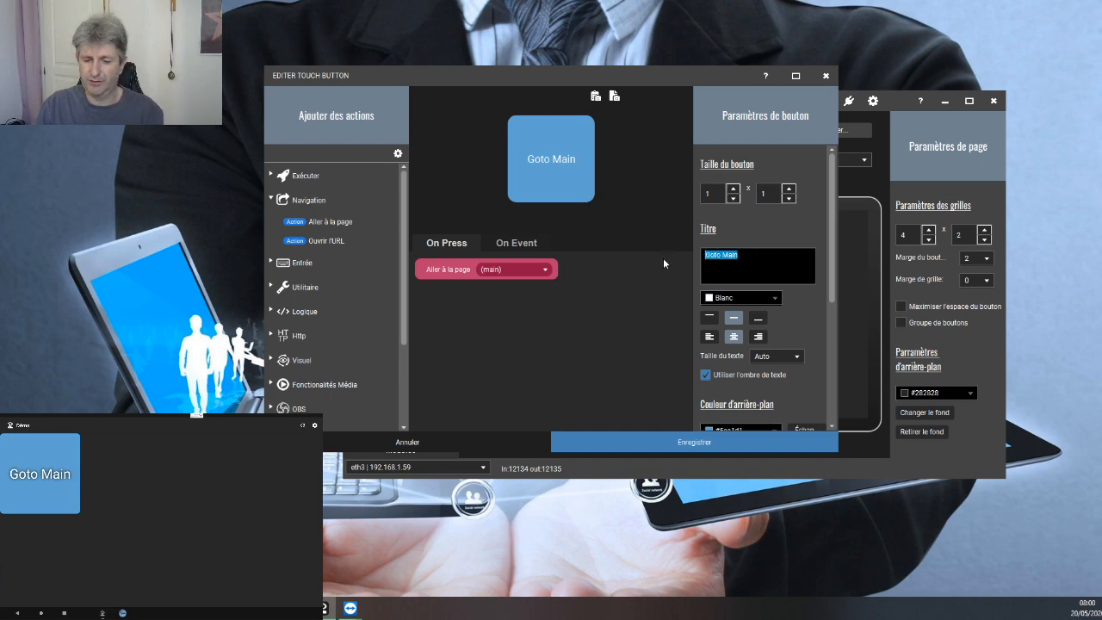
key("BackSpace")
Look through the Flat White Icon pack offered for the button's icon, and leave it without adding an icon.
scroll(799, 308, "down", 1)
scroll(798, 307, "down", 5)
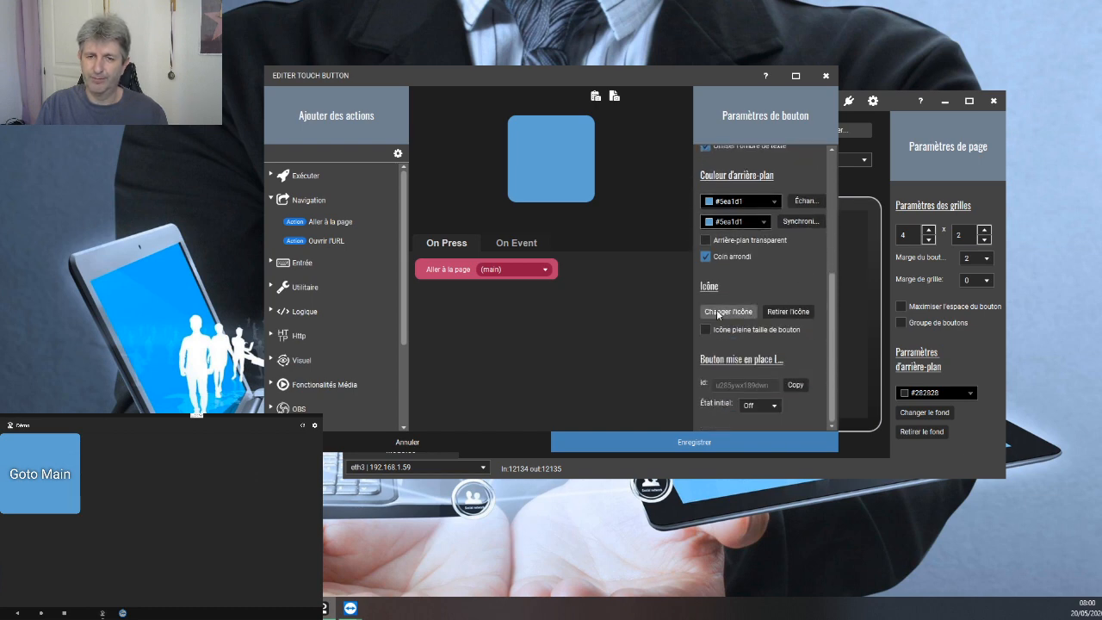
left_click(718, 313)
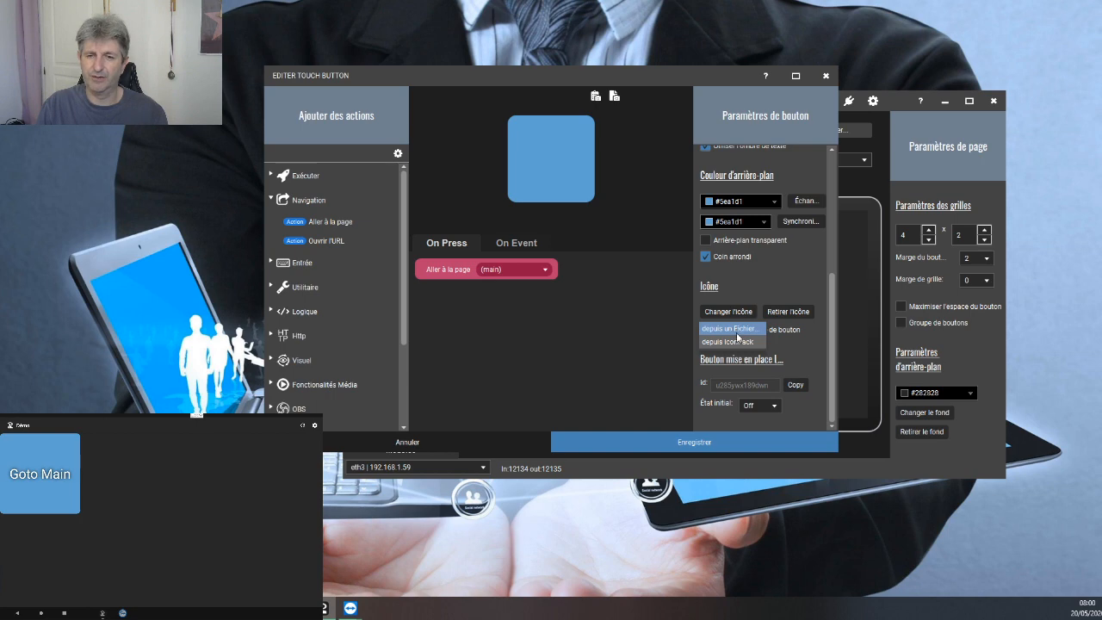
left_click(740, 342)
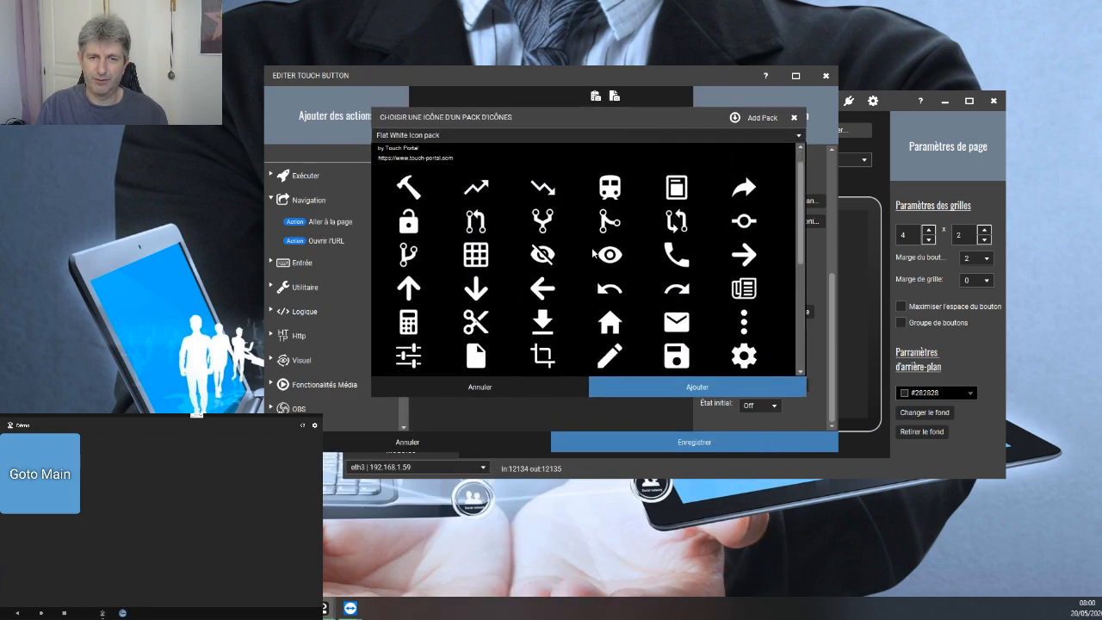
scroll(594, 253, "down", 6)
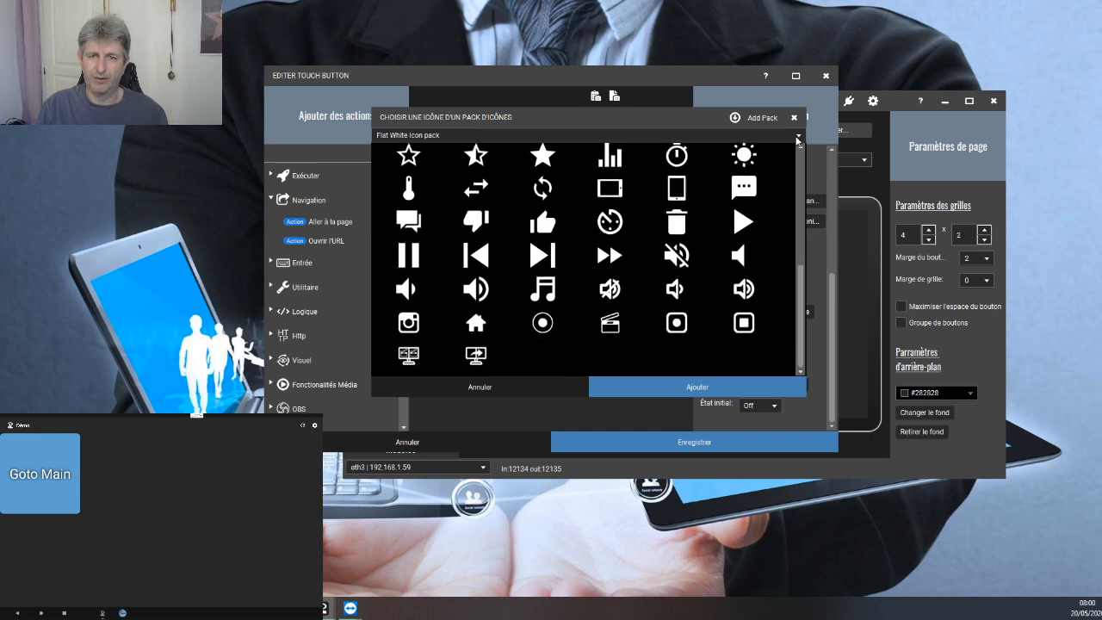
left_click(798, 136)
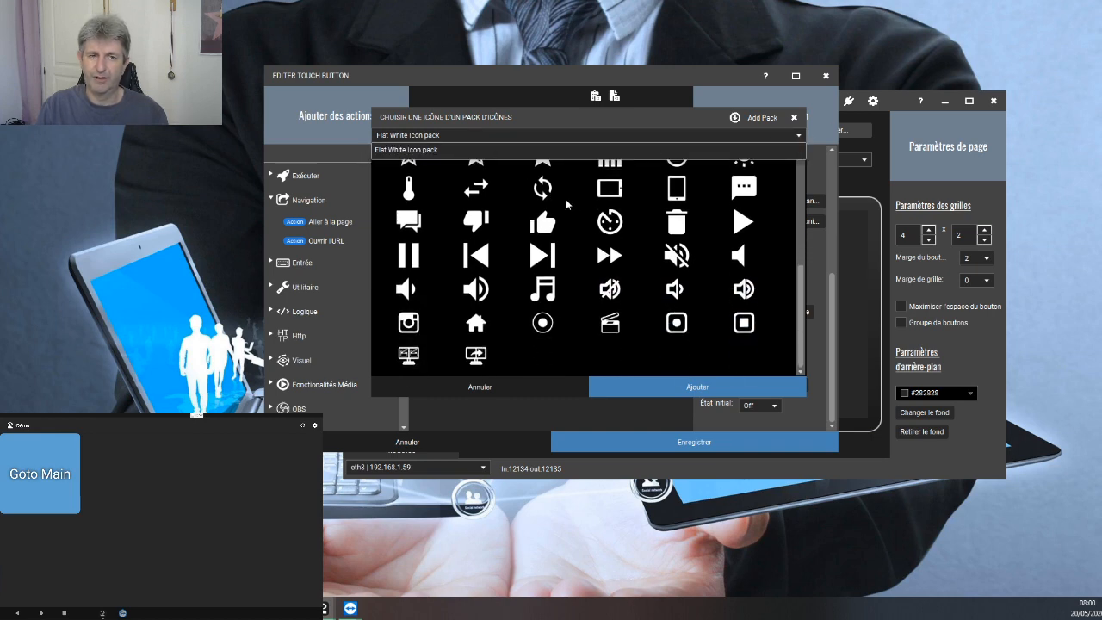
left_click(496, 387)
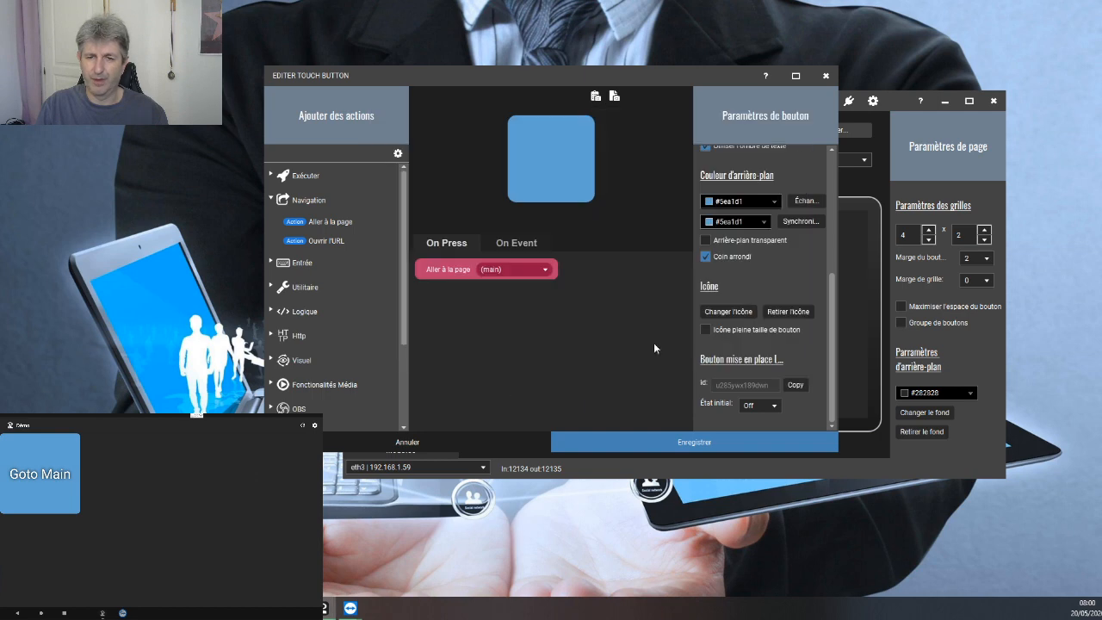
Set the button's icon from a file, using the Flashback image in the 256x256 Icons folder.
left_click(735, 312)
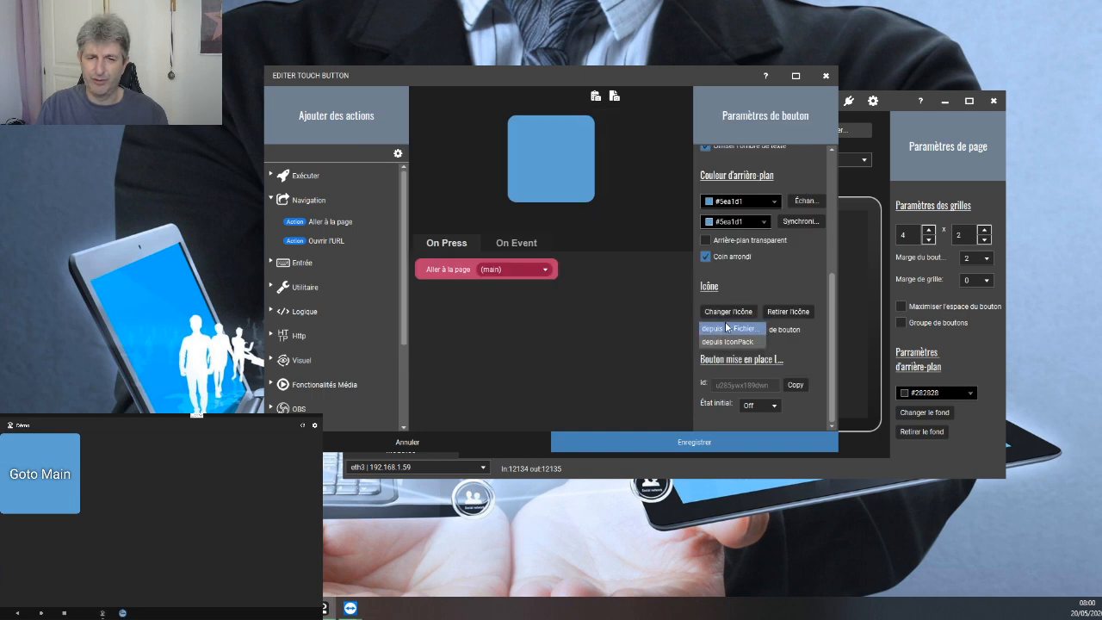
left_click(728, 328)
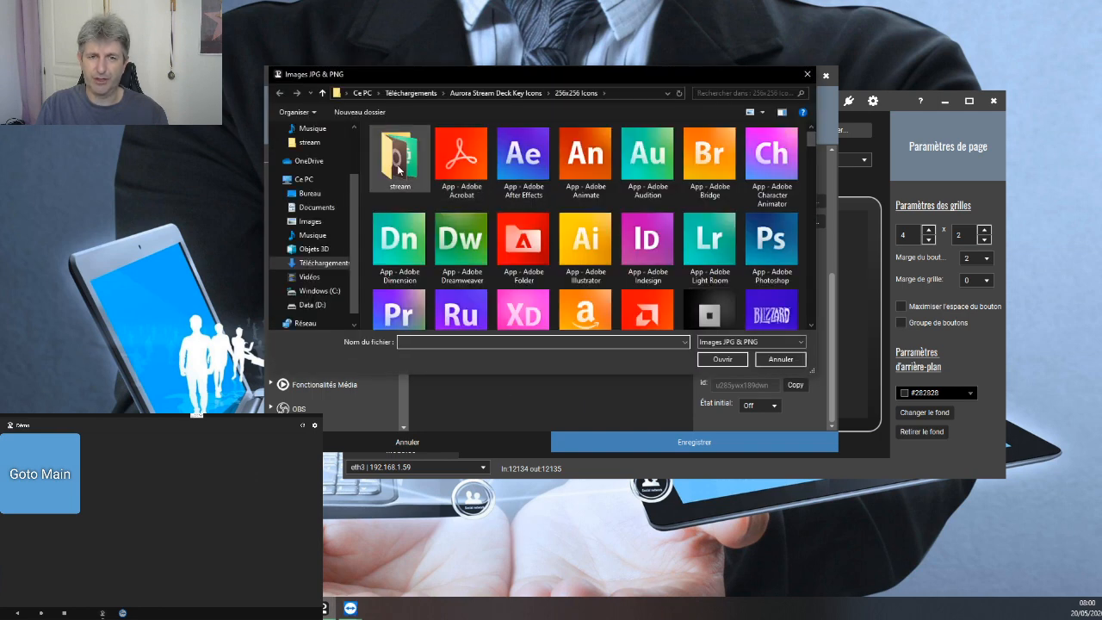
scroll(620, 222, "down", 15)
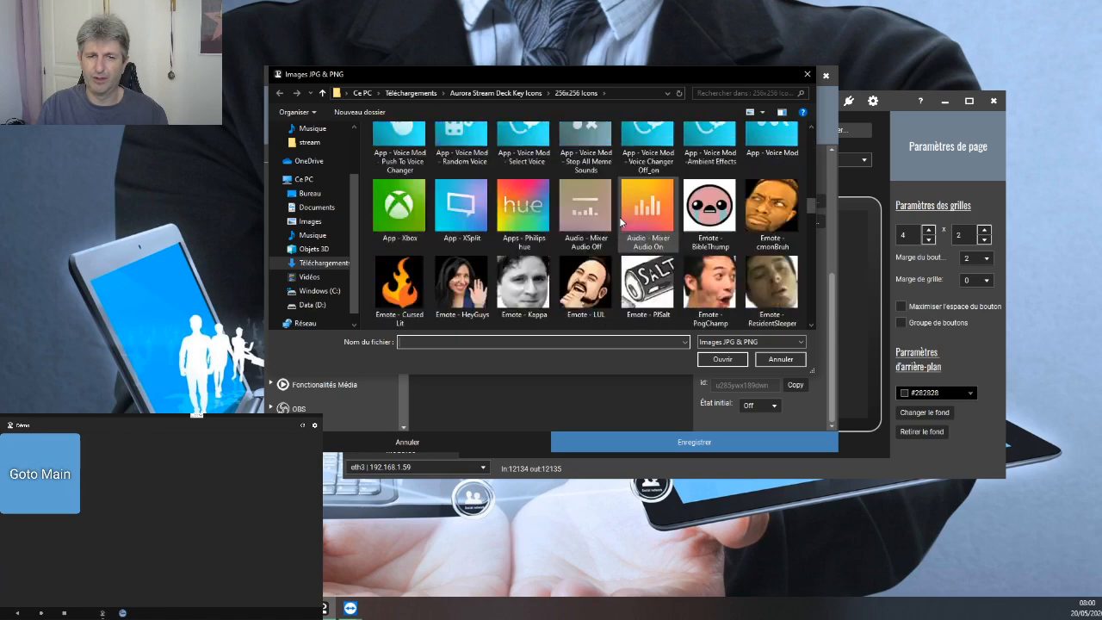
scroll(621, 222, "down", 10)
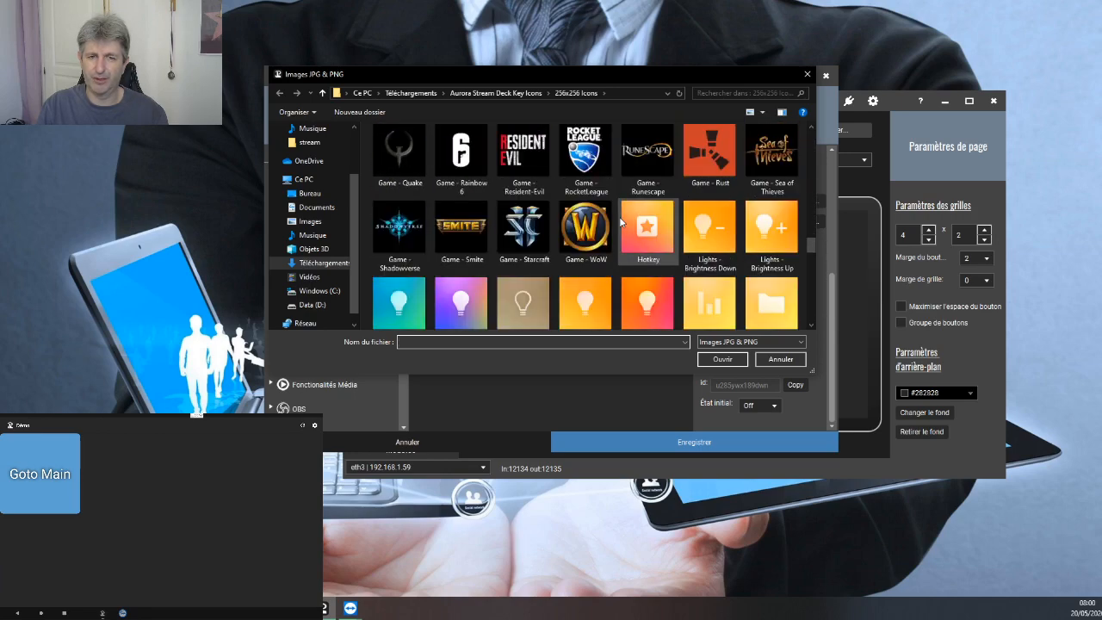
scroll(620, 222, "down", 8)
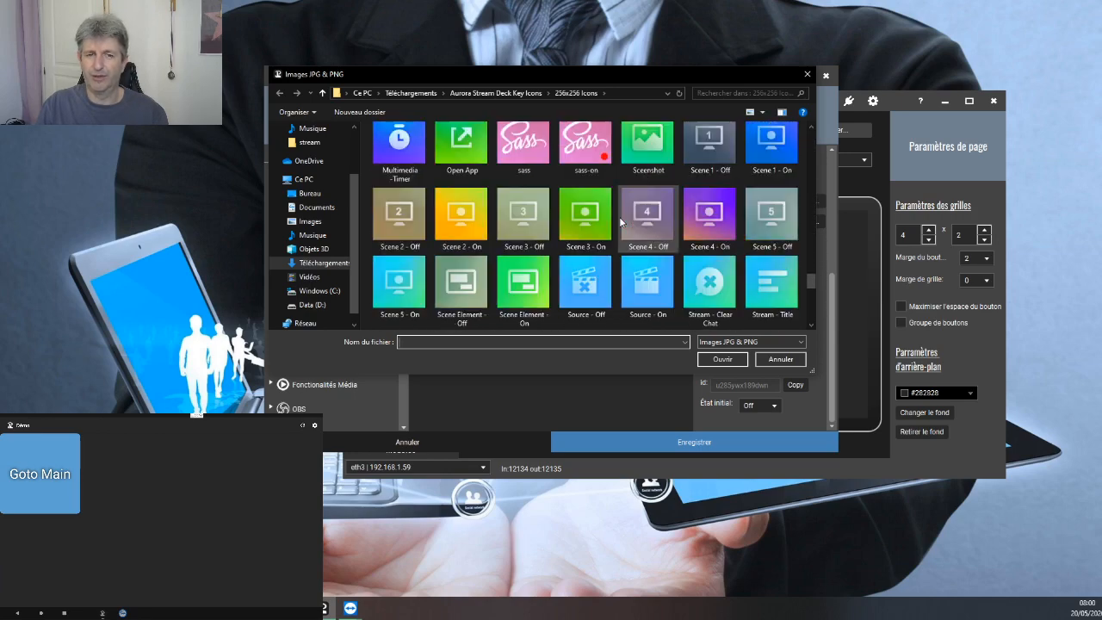
scroll(621, 222, "down", 8)
scroll(620, 222, "up", 6)
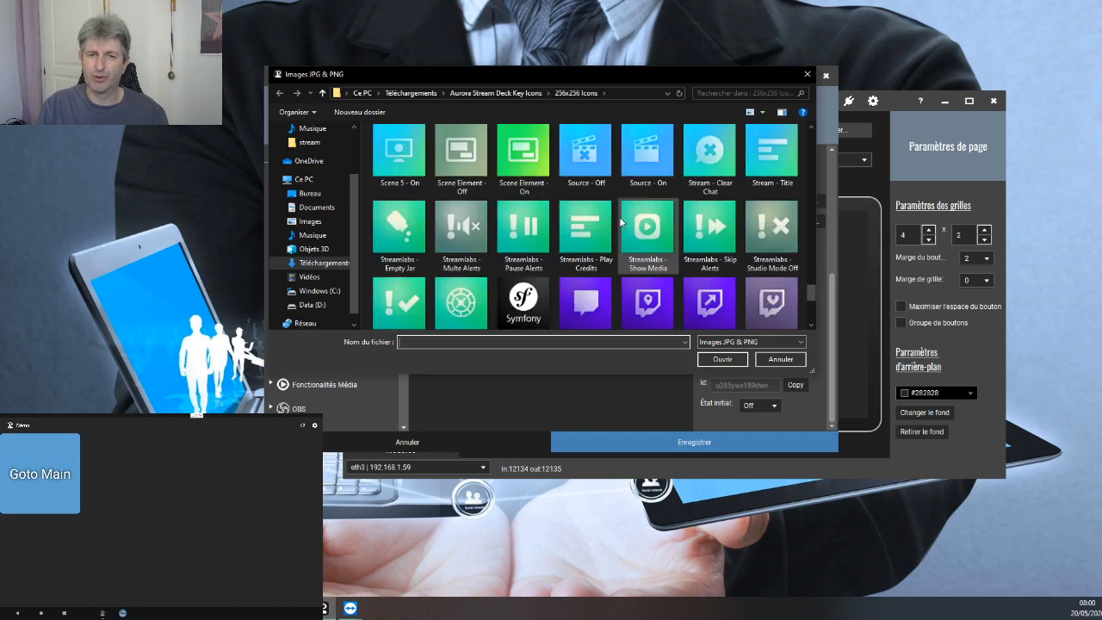
scroll(503, 222, "down", 3)
scroll(559, 237, "up", 5)
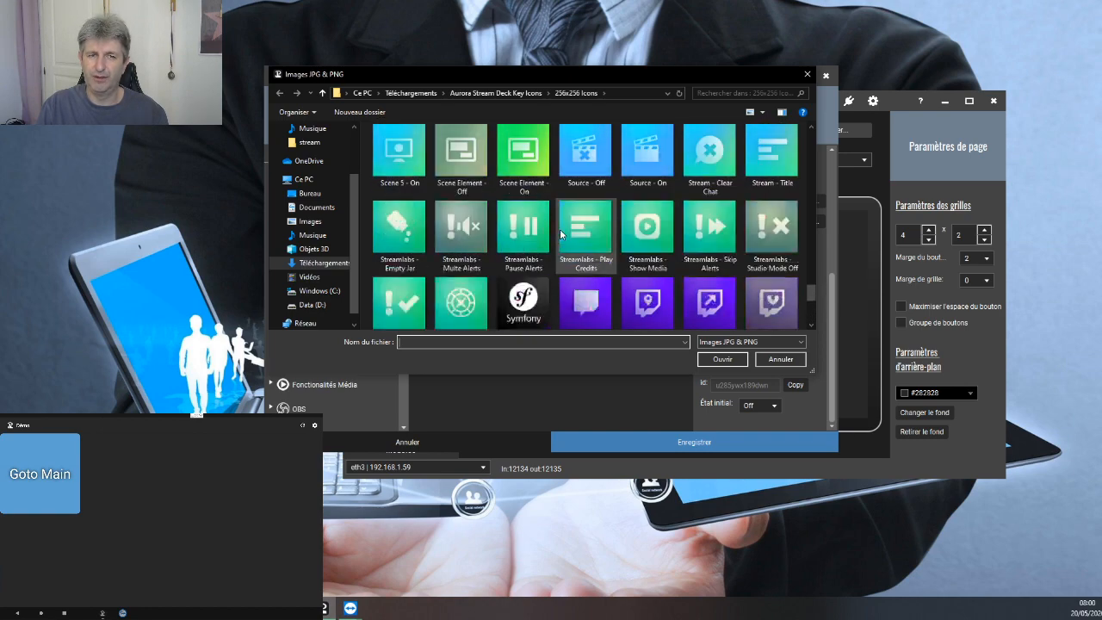
scroll(627, 236, "up", 3)
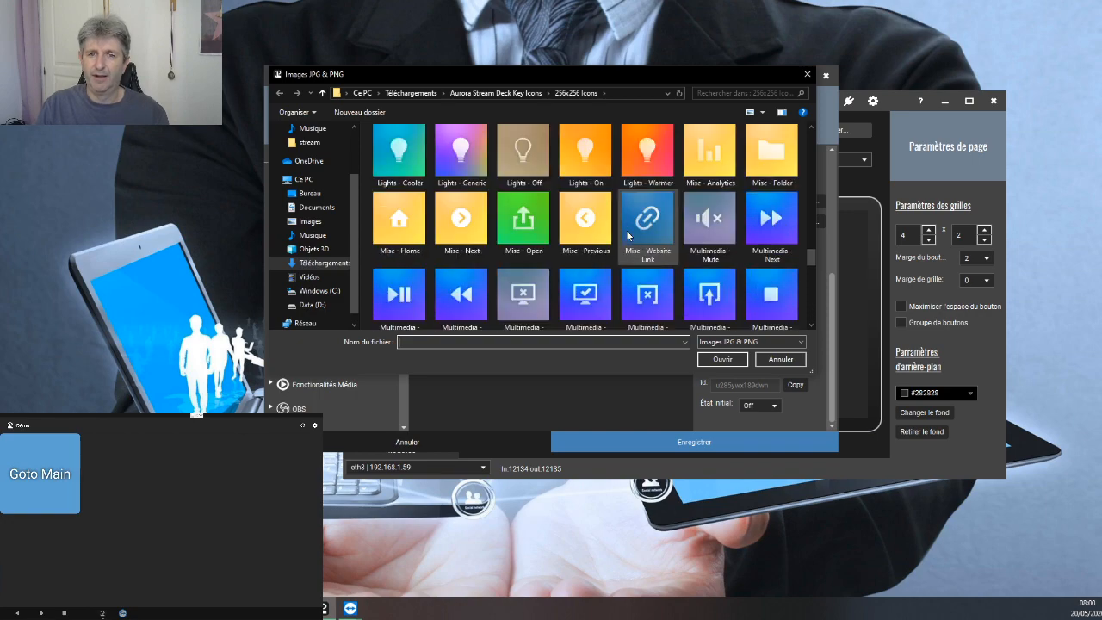
scroll(627, 235, "up", 5)
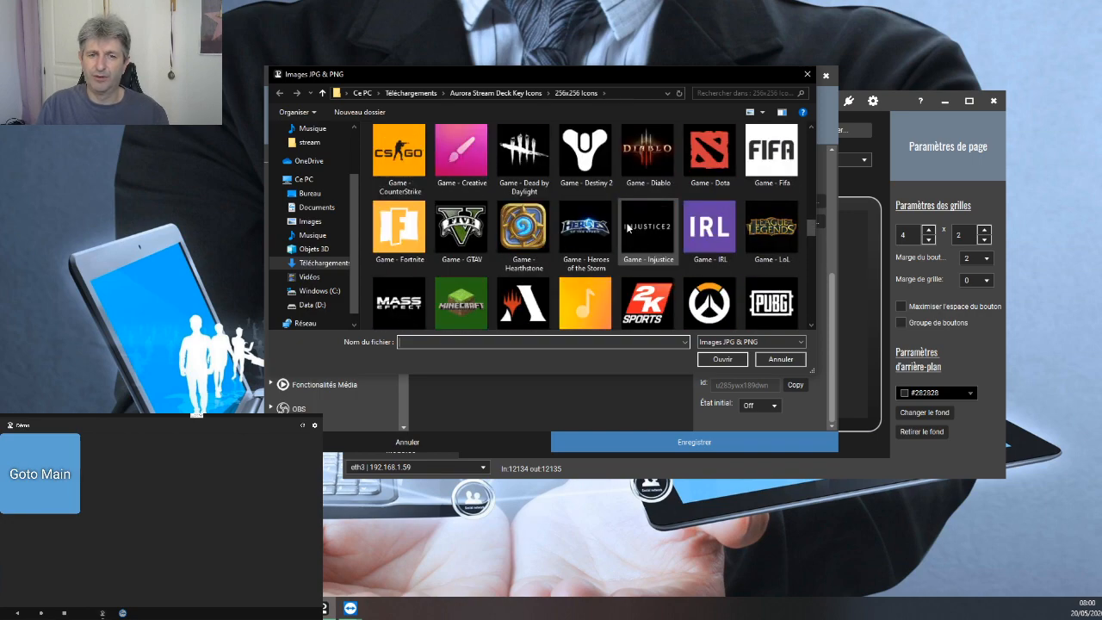
scroll(627, 228, "up", 1)
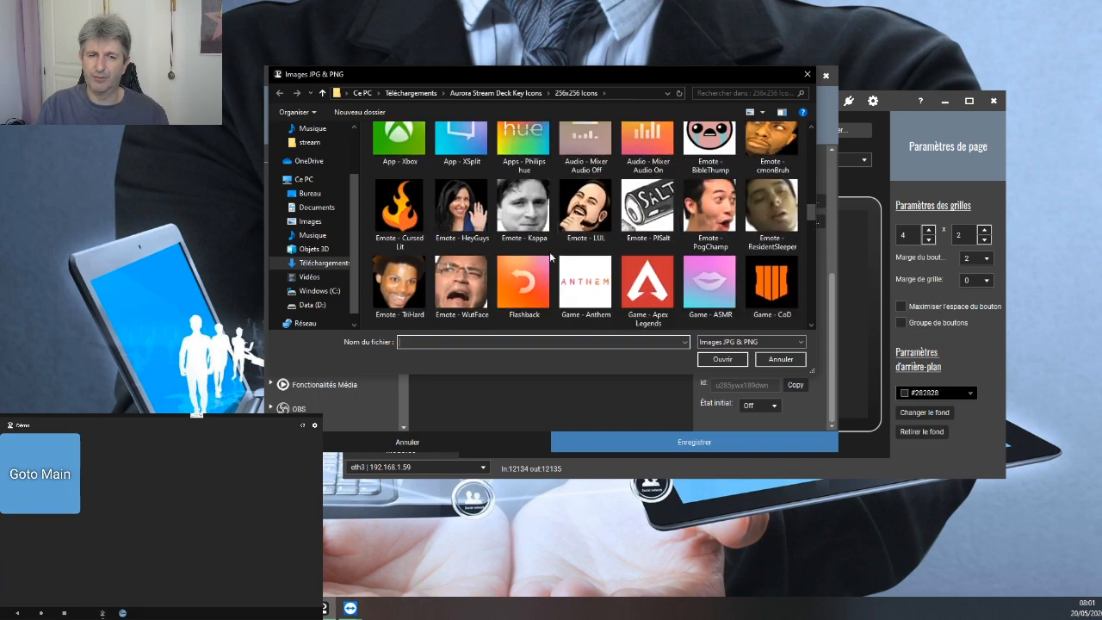
left_click(506, 290)
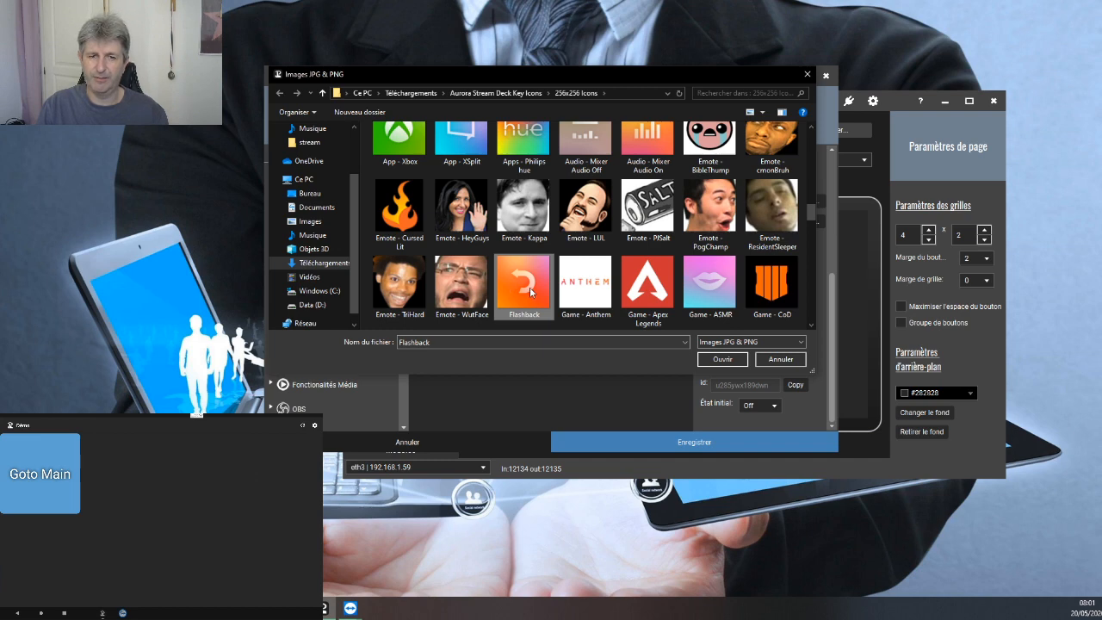
double_click(531, 292)
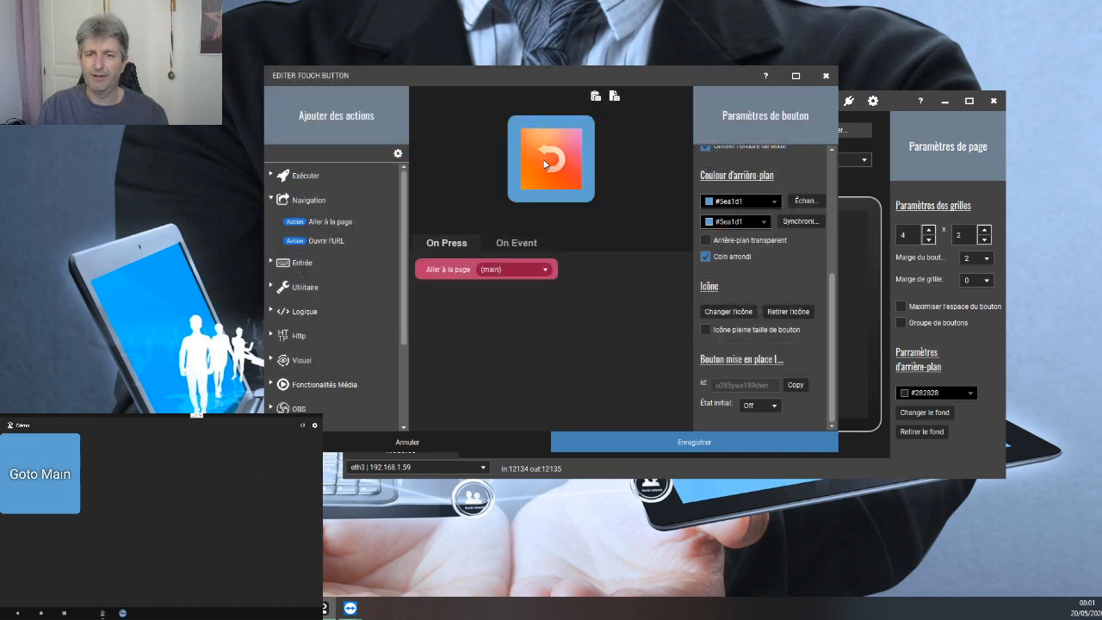
Make the icon fill the whole button, with rounded corners off and a transparent background on, and save the button.
left_click(721, 333)
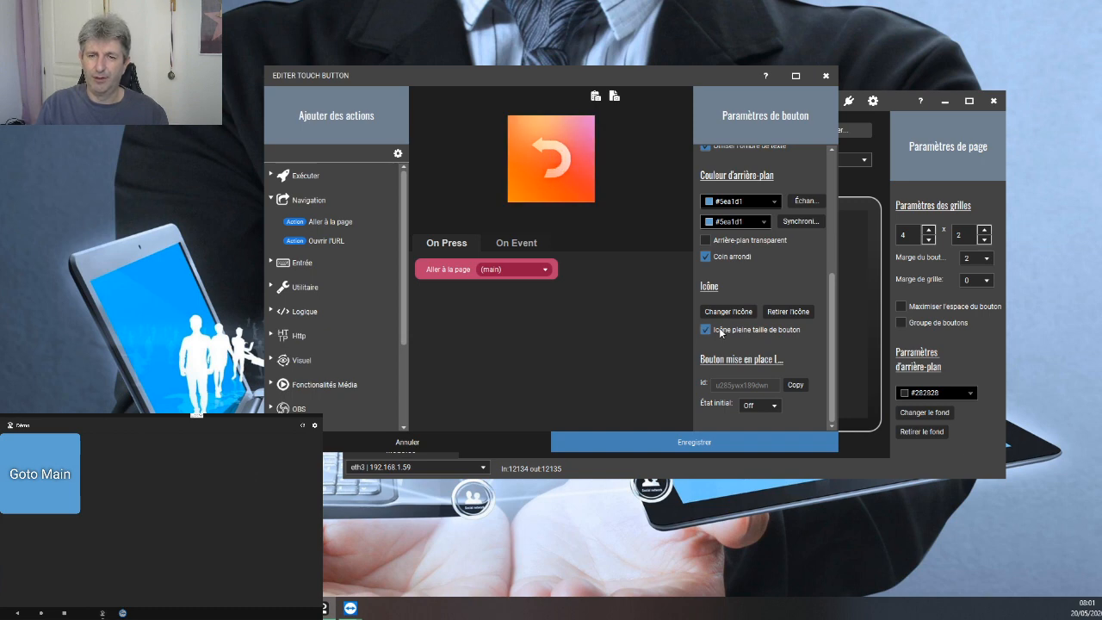
left_click(721, 332)
left_click(706, 257)
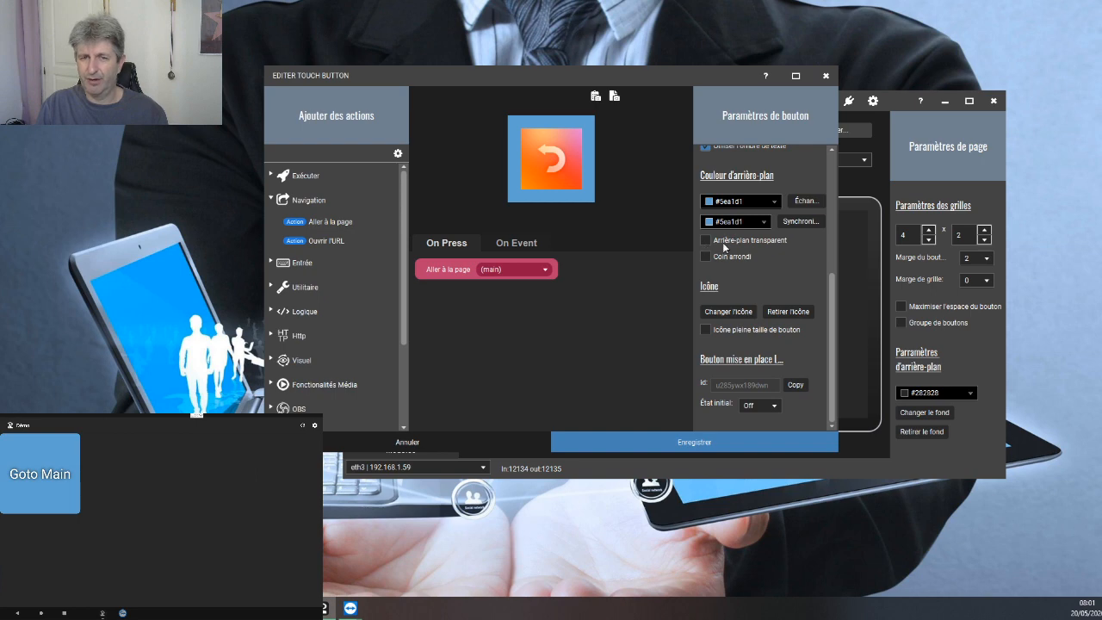
left_click(728, 243)
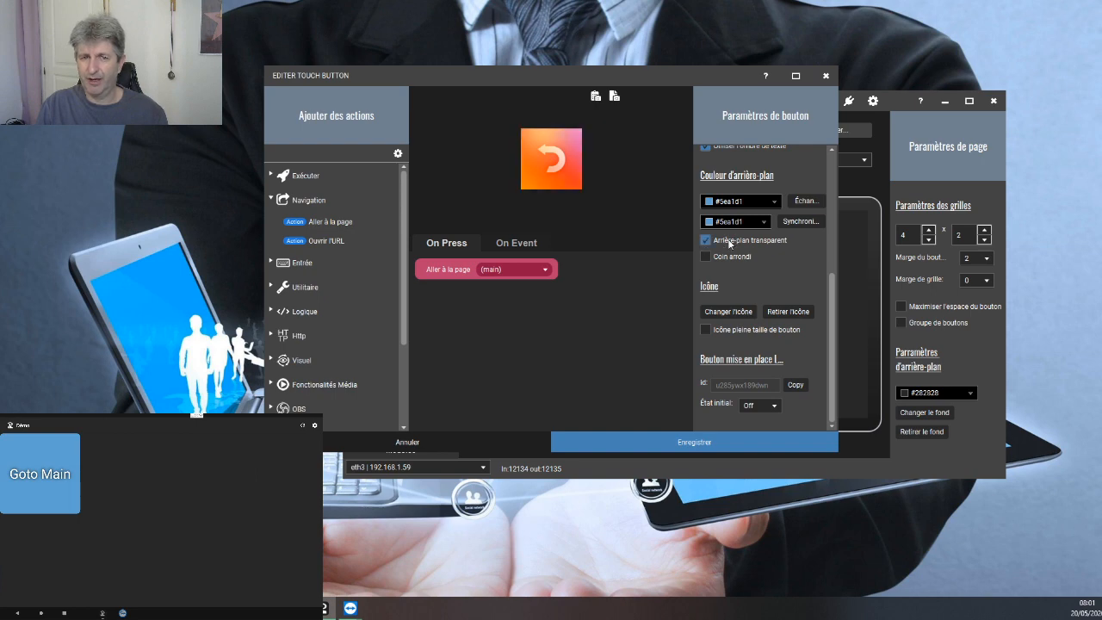
left_click(715, 327)
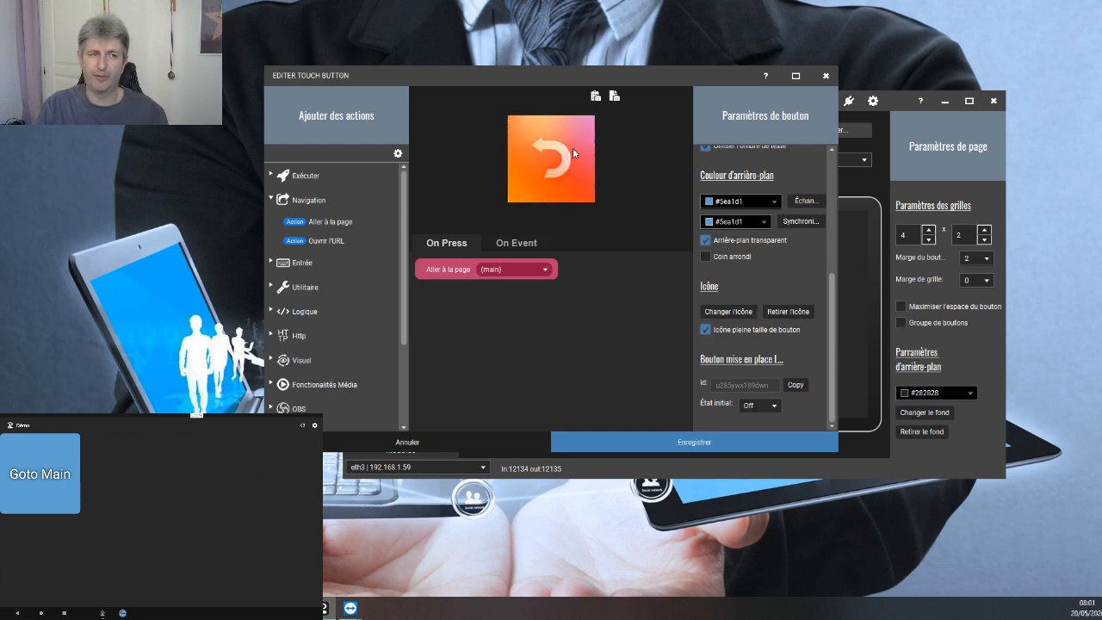
left_click(699, 442)
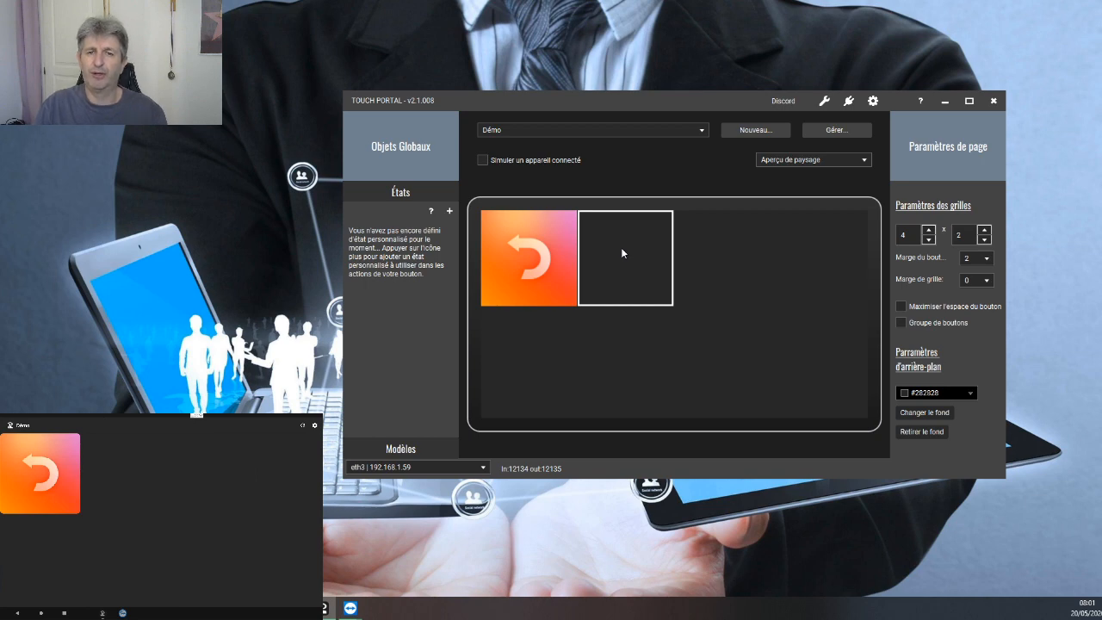
Start a new button in the slot beside the return button and examine the Démarrer Application and Lancer Powershell Script action settings under Exécuter.
left_click(622, 252)
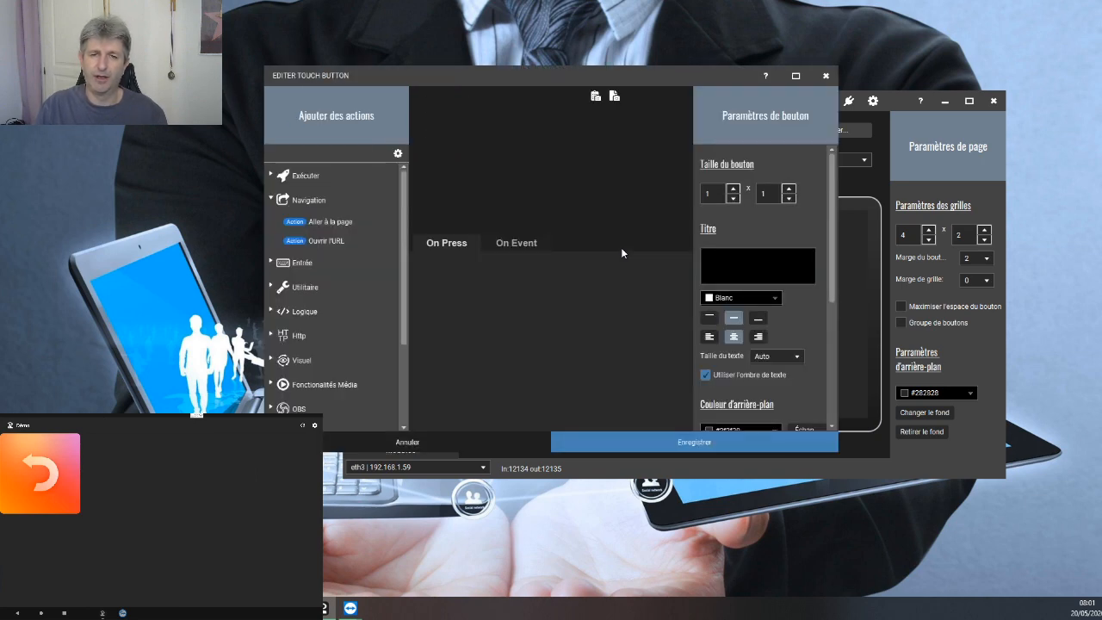
left_click(270, 176)
double_click(350, 198)
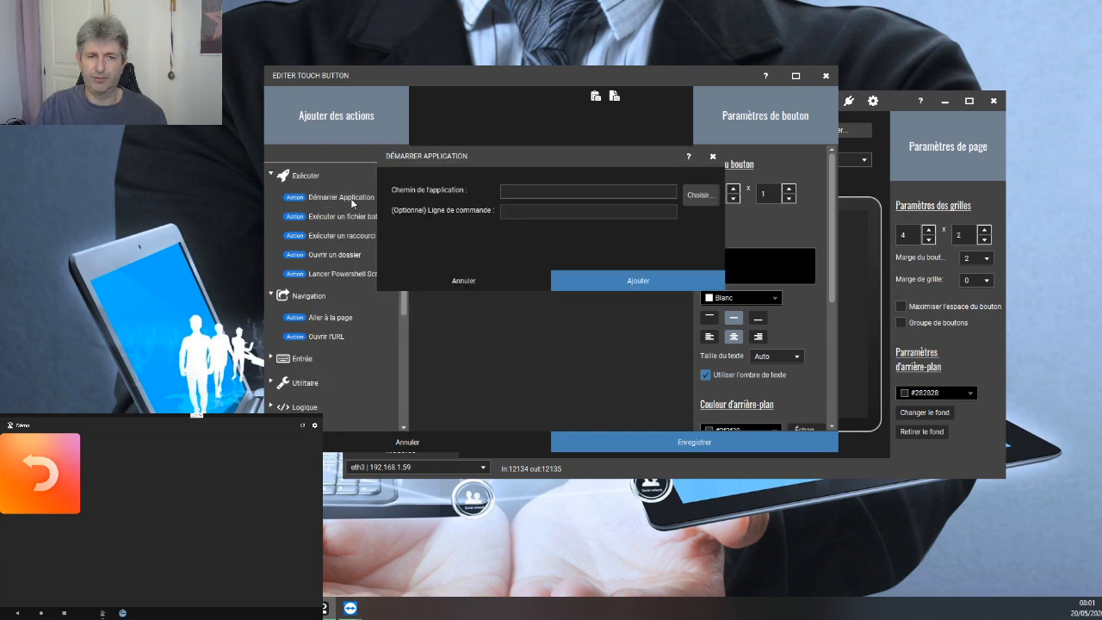
left_click(464, 281)
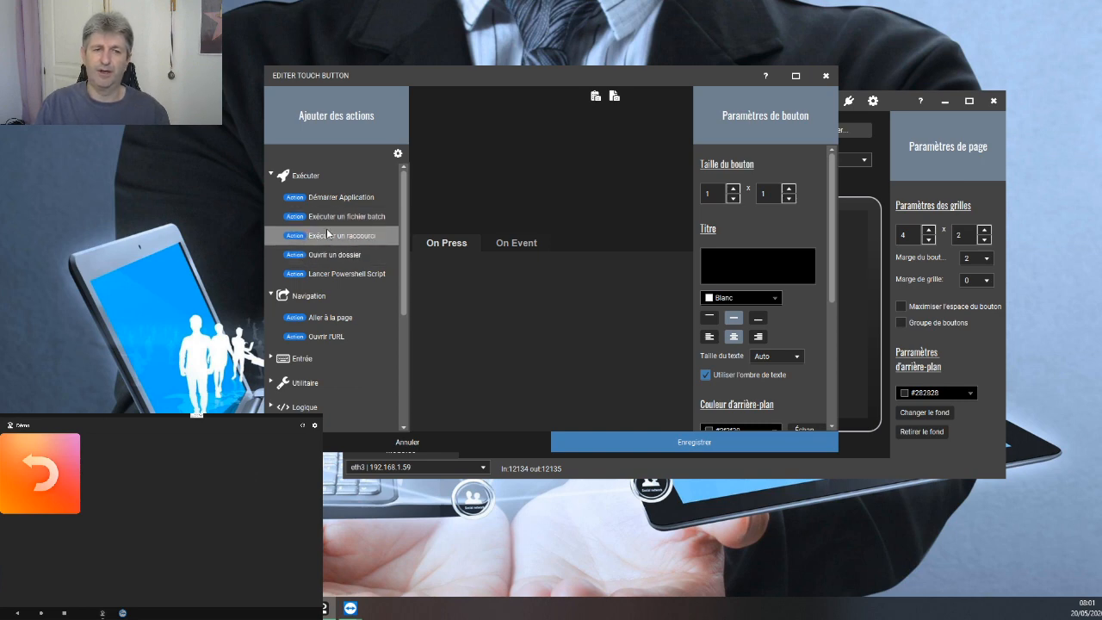
left_click(363, 275)
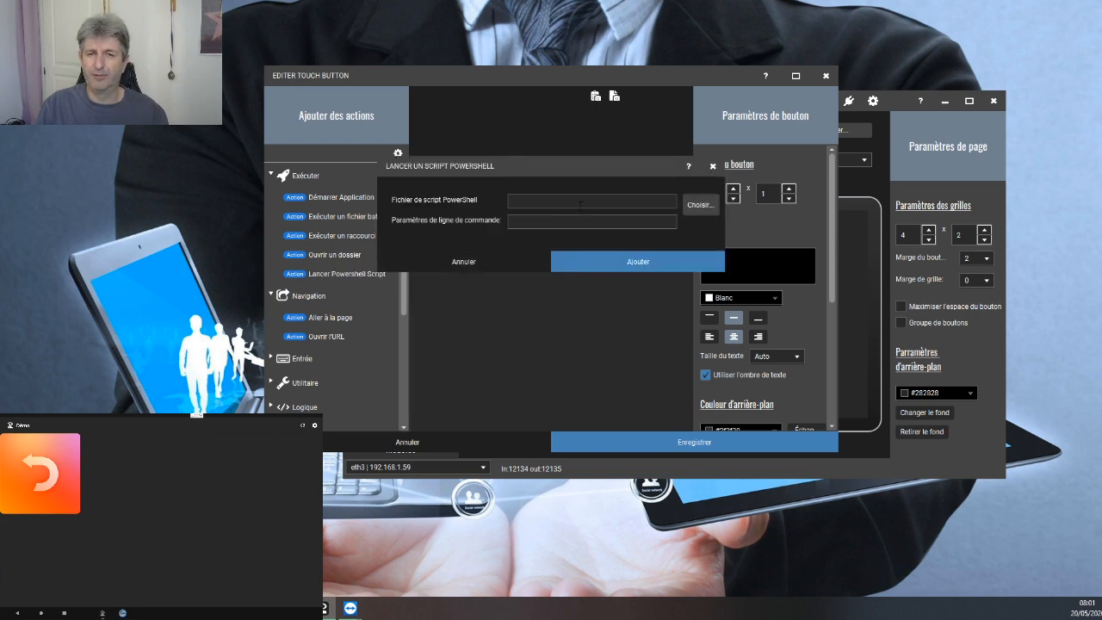
left_click(483, 260)
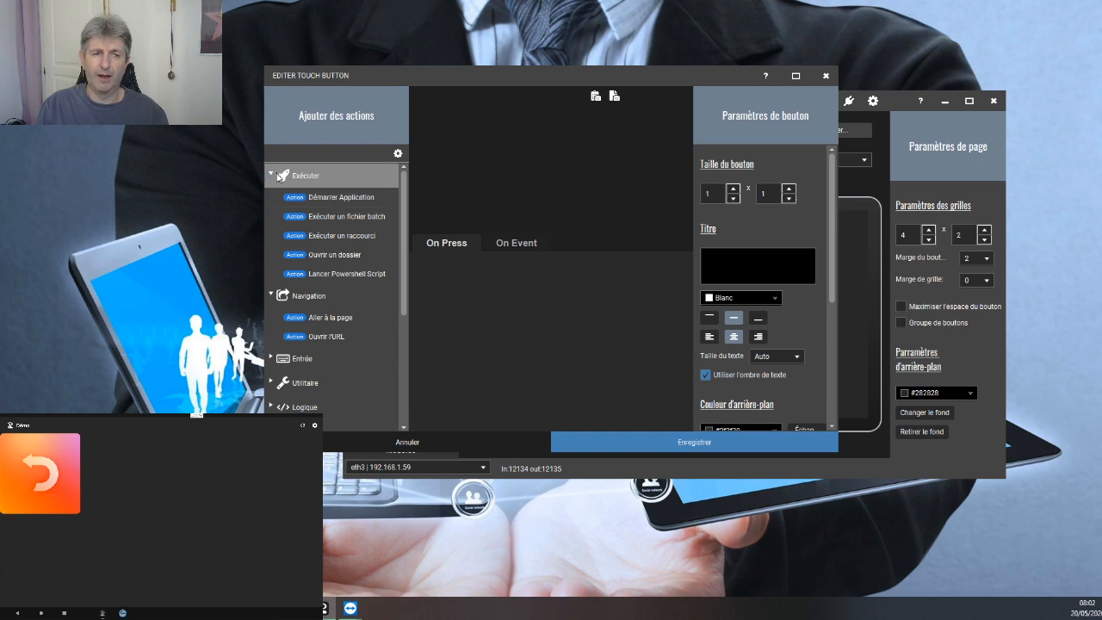
left_click(306, 174)
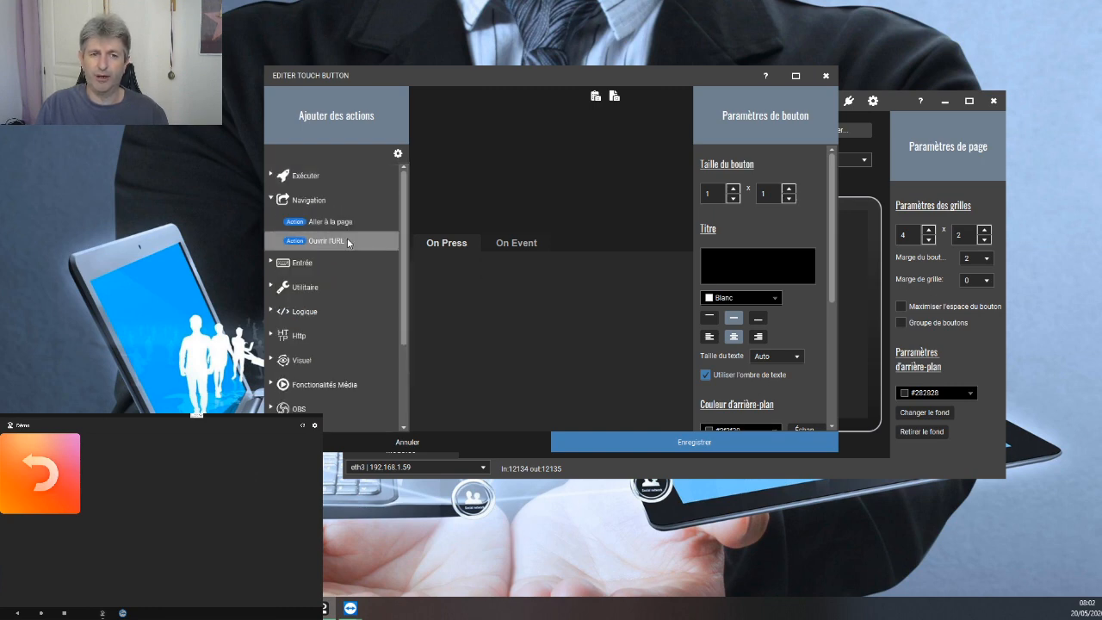
double_click(345, 237)
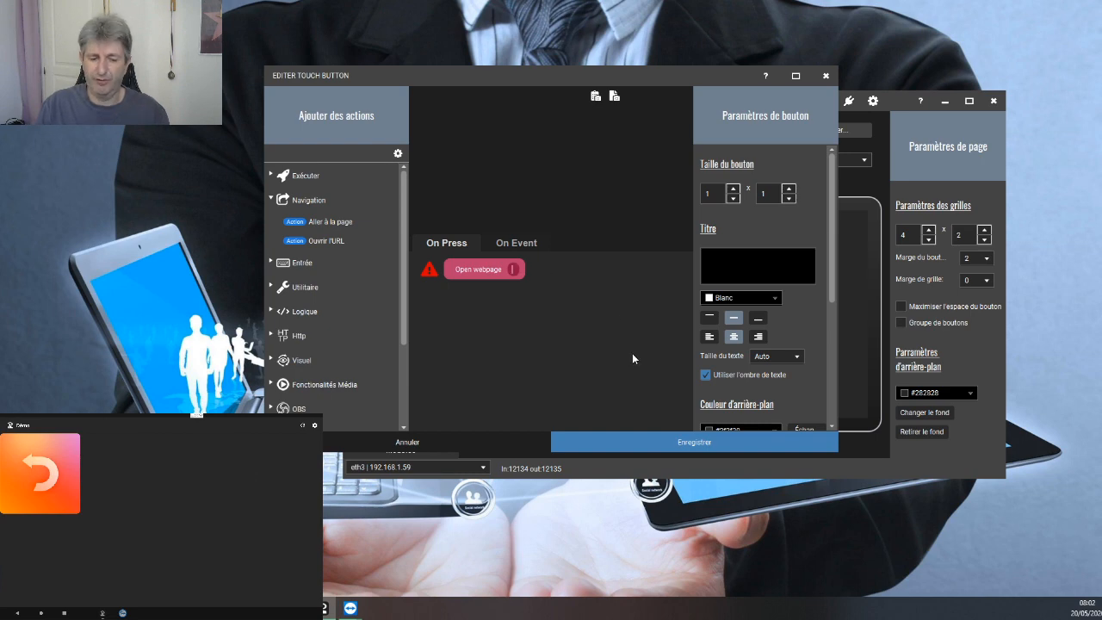
type("htt")
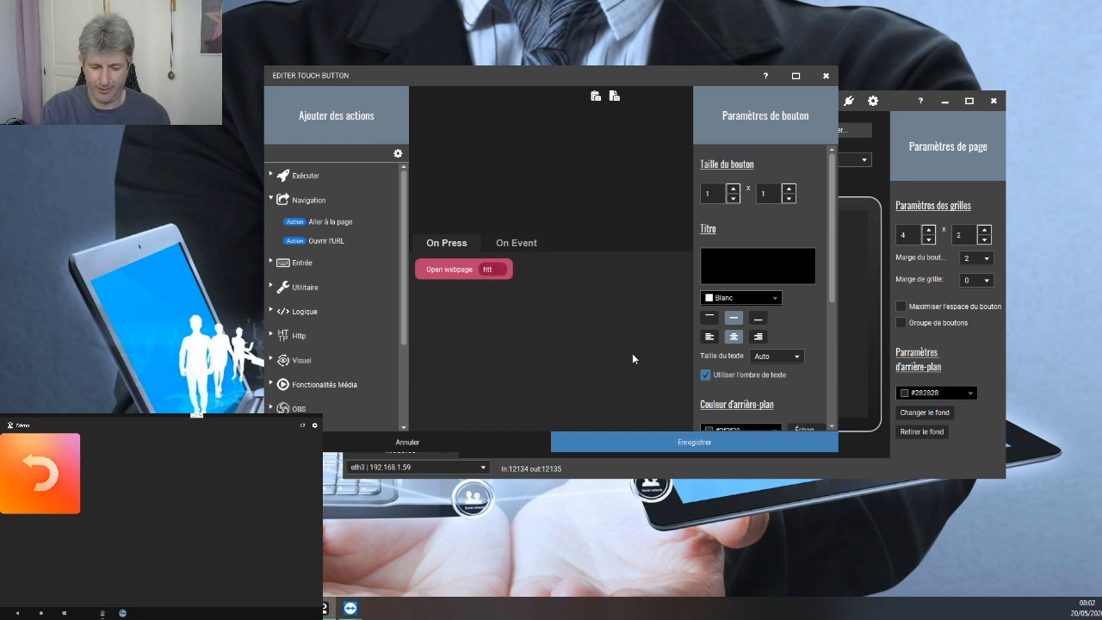
type("ps://n")
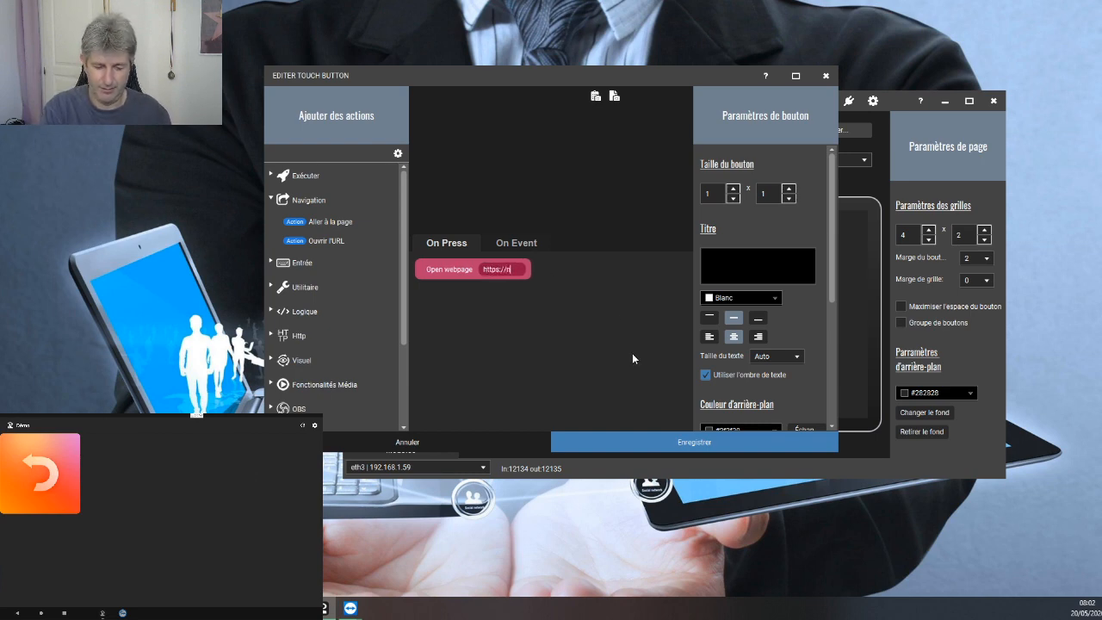
type("ou")
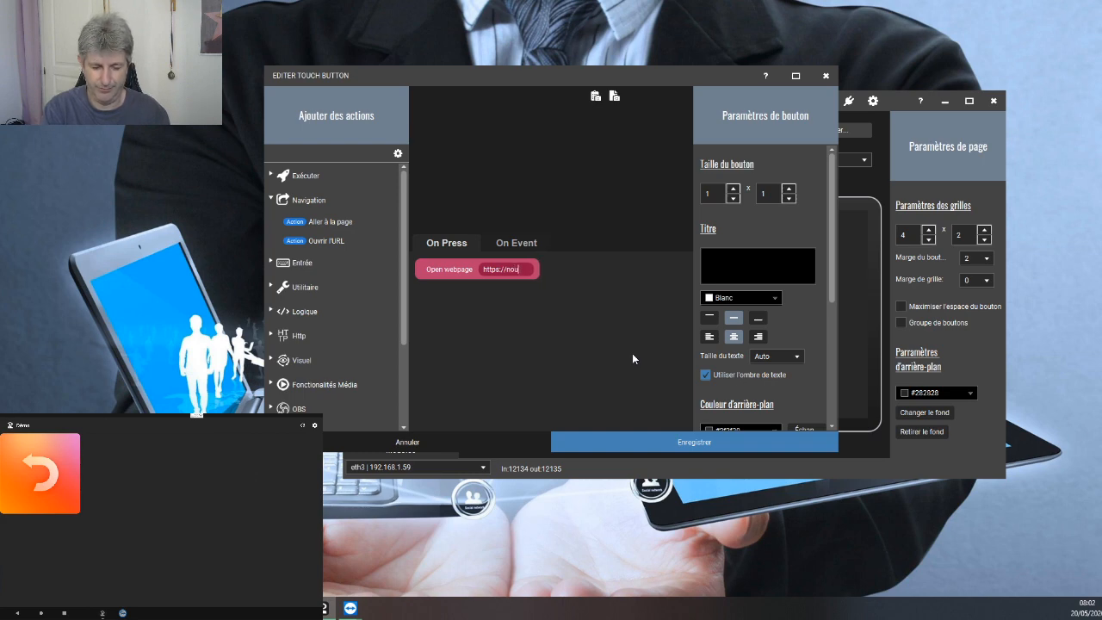
type("velle-techno")
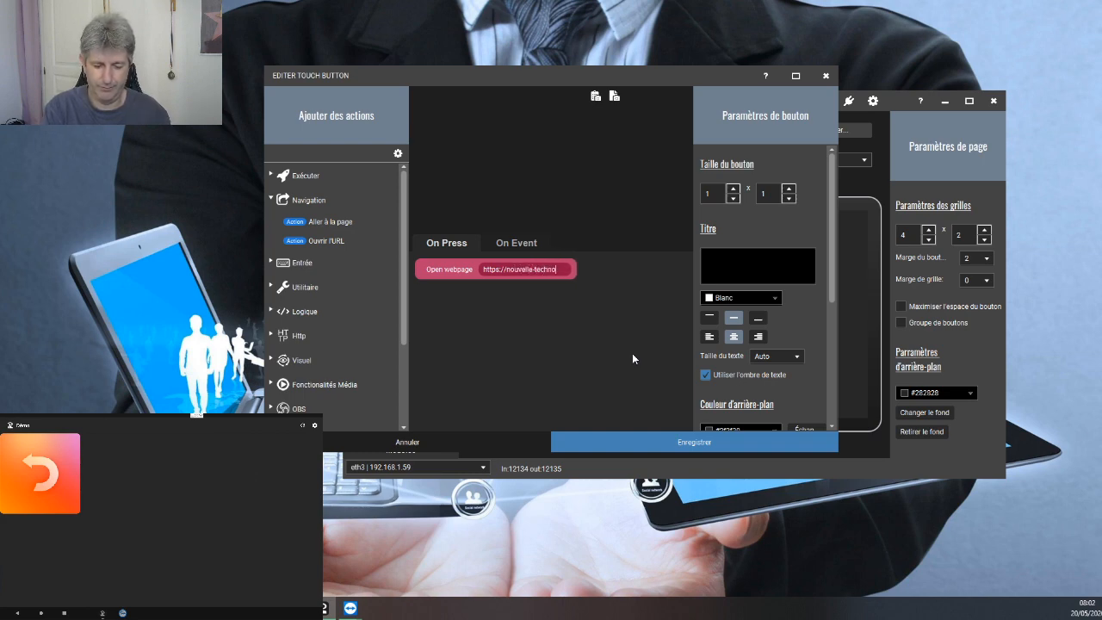
type(".fr")
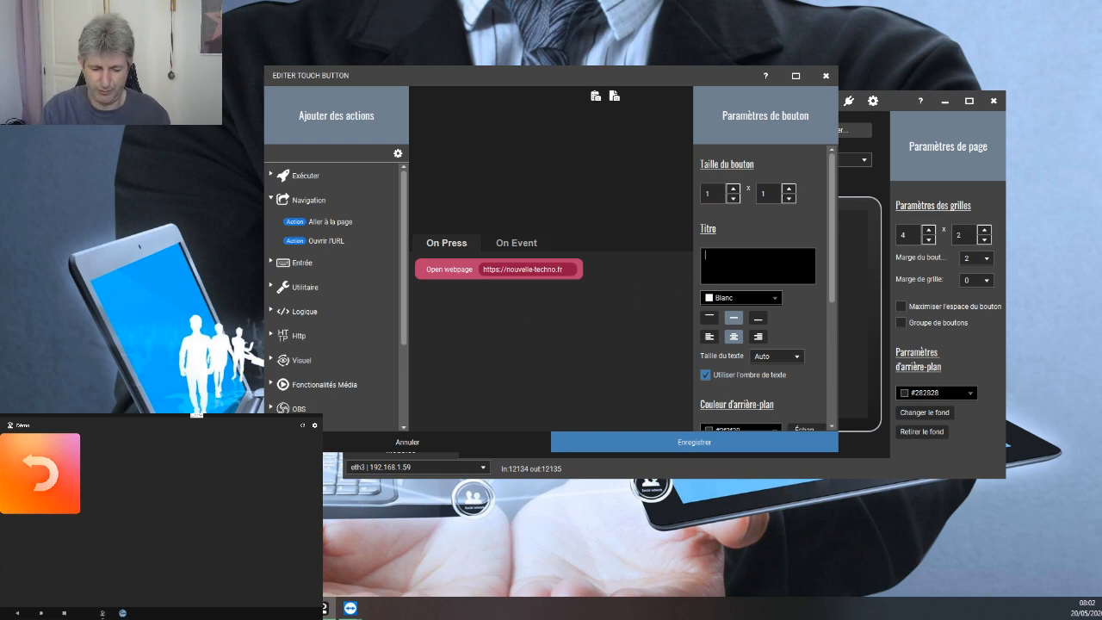
type("Nou")
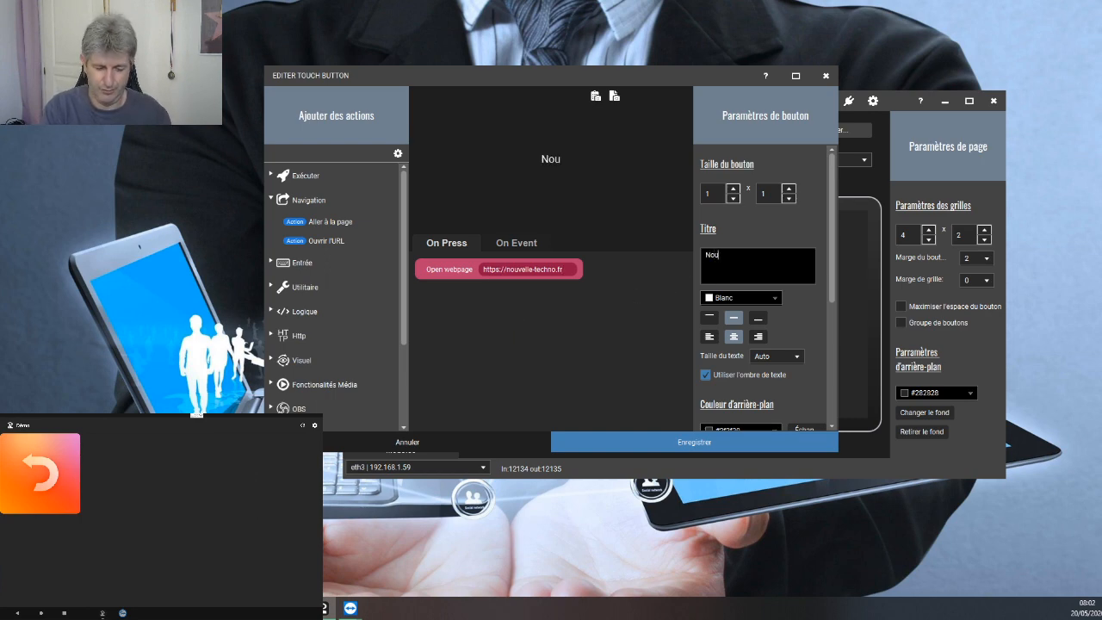
type("velle-Techno")
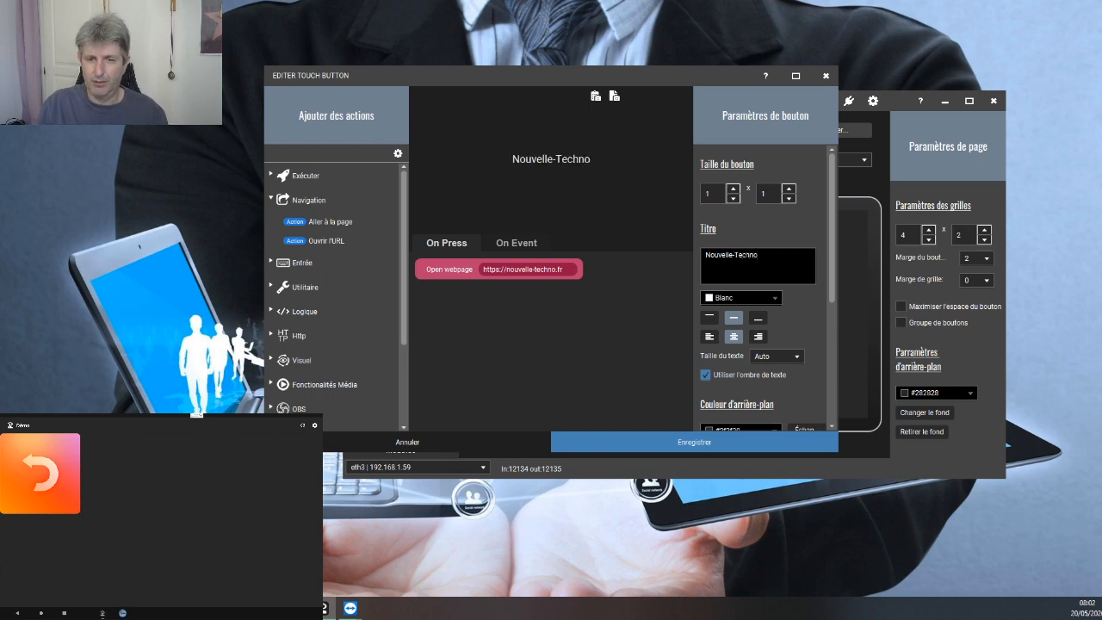
Set the button's first background colour to the custom web colour #839c49.
scroll(760, 344, "down", 2)
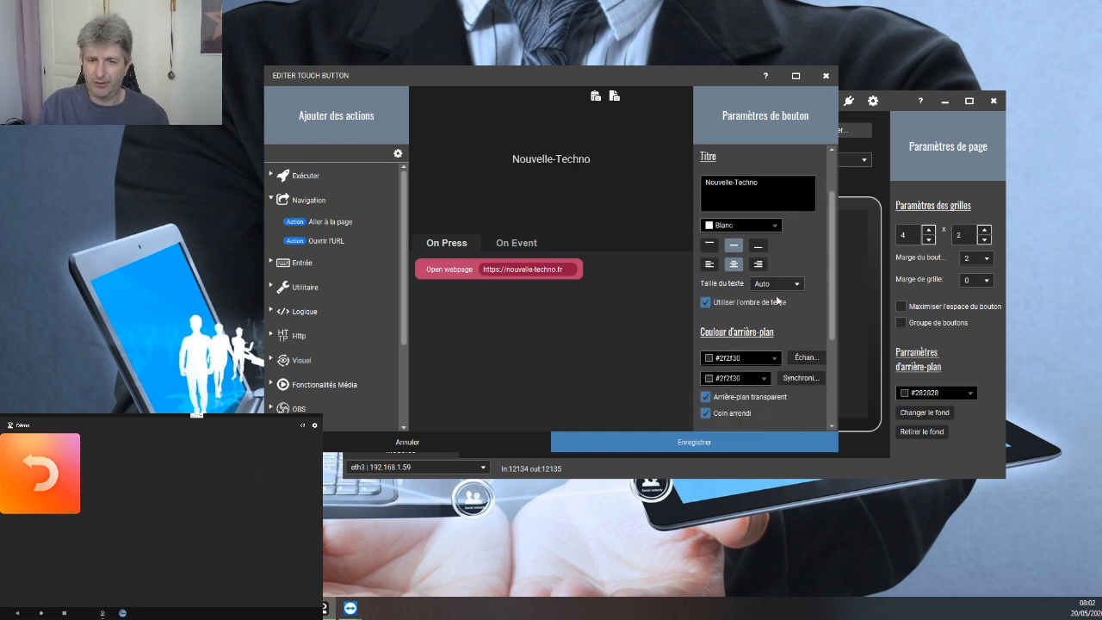
left_click(760, 361)
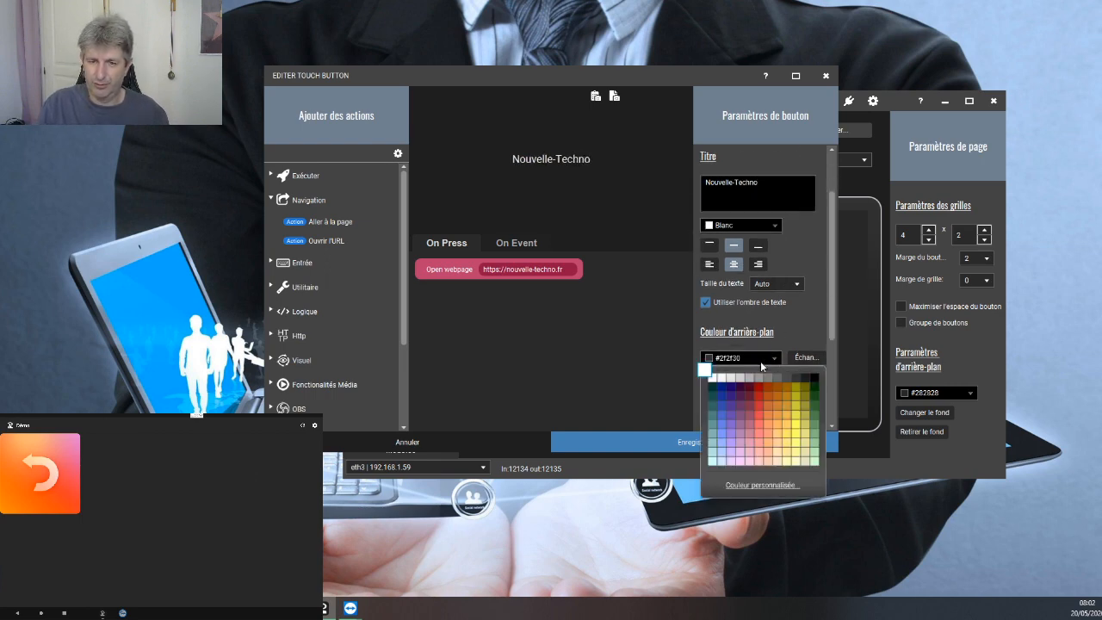
left_click(760, 484)
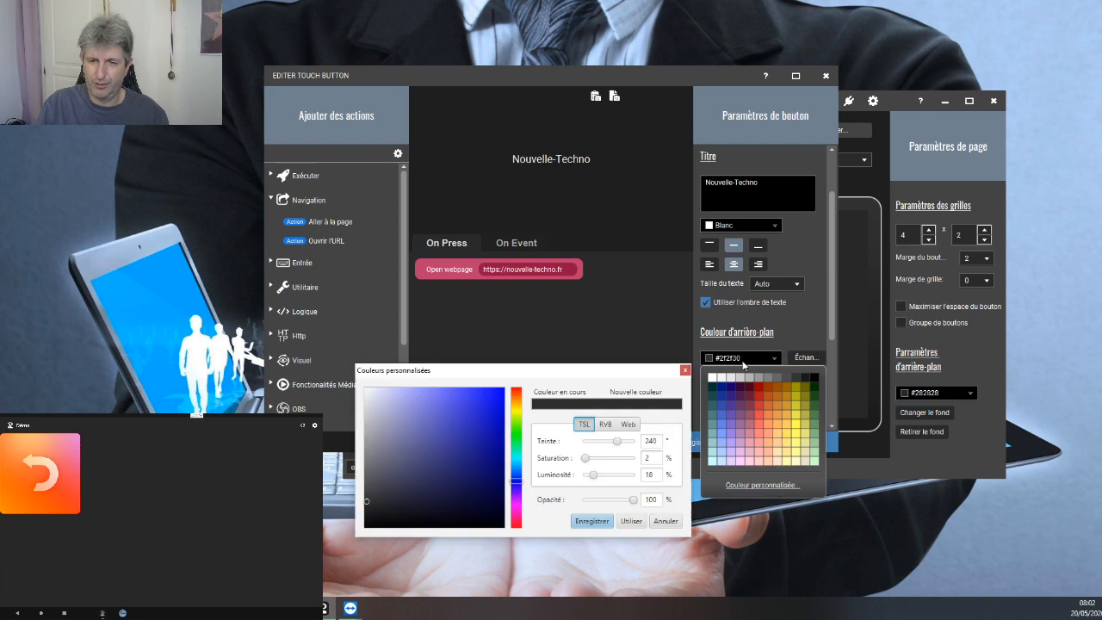
left_click(628, 424)
double_click(606, 441)
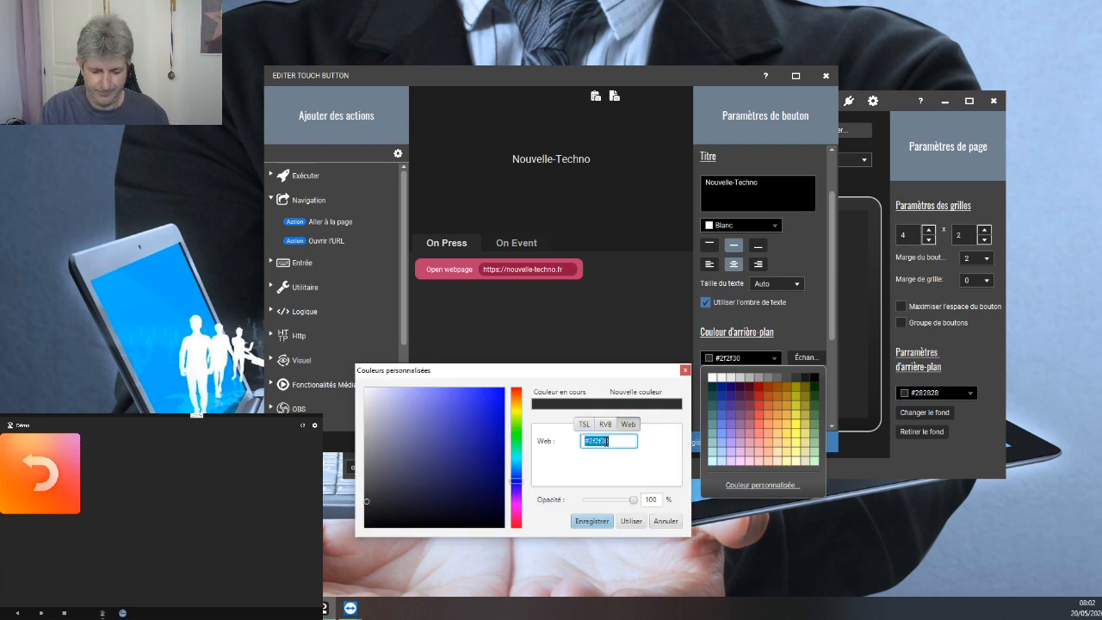
type("#839")
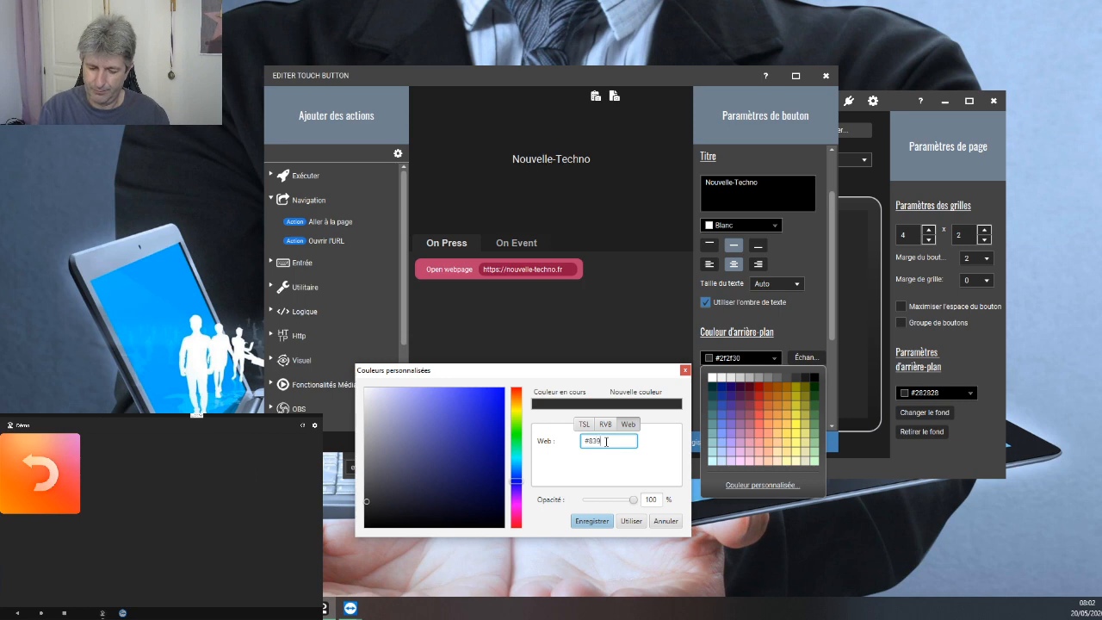
type("c49")
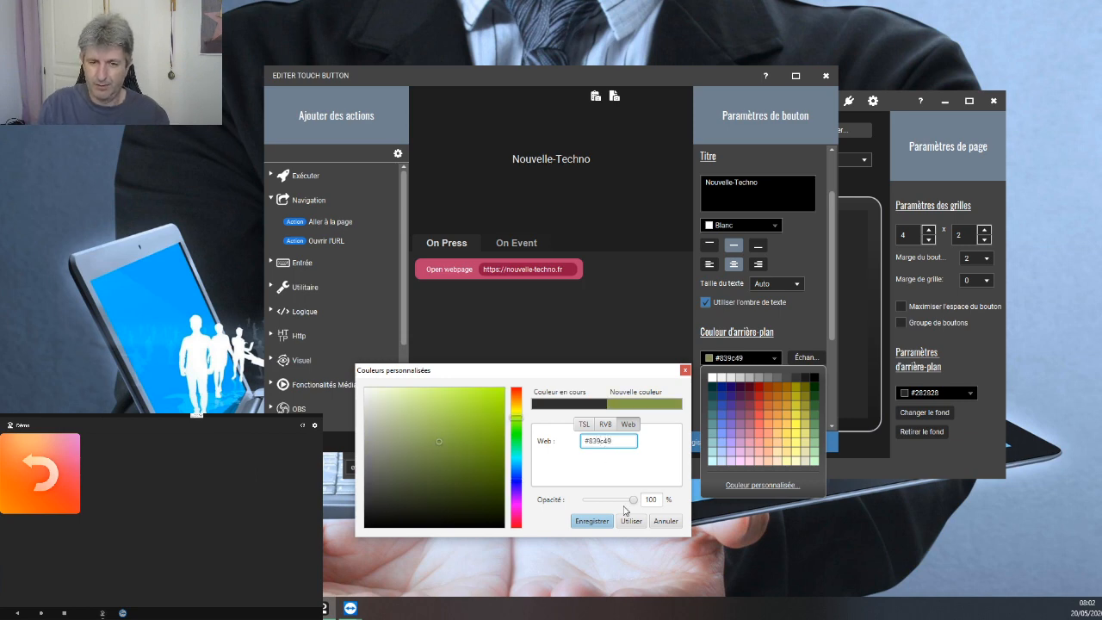
left_click(592, 521)
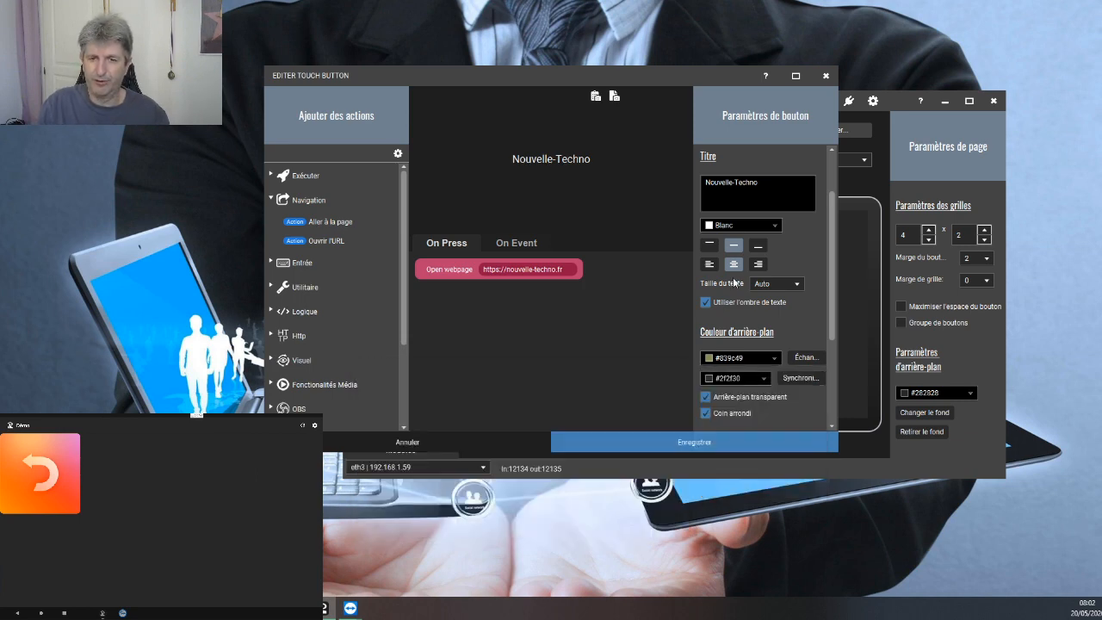
Turn off the button's transparent background and rounded corners, synchronise its second background colour with the first, and save the button.
left_click(747, 396)
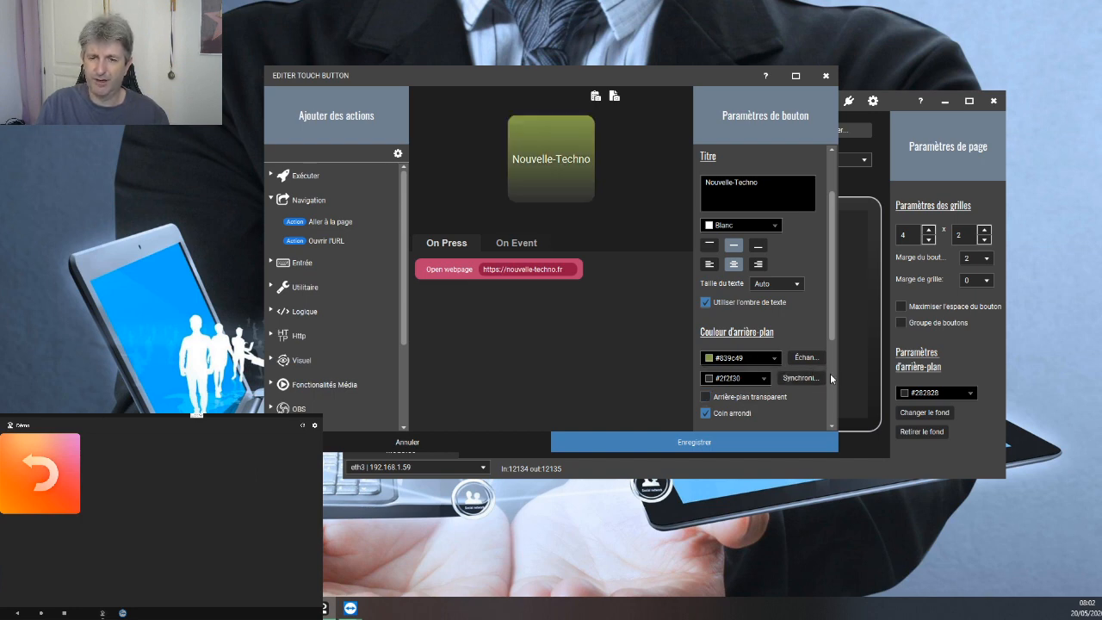
scroll(833, 379, "down", 2)
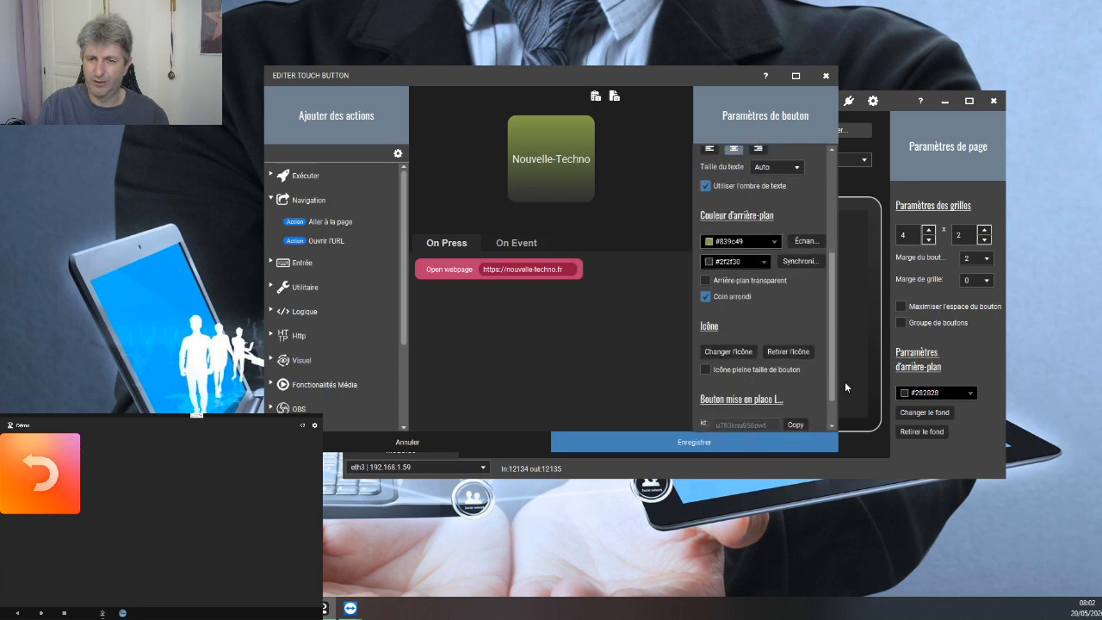
scroll(833, 344, "up", 1)
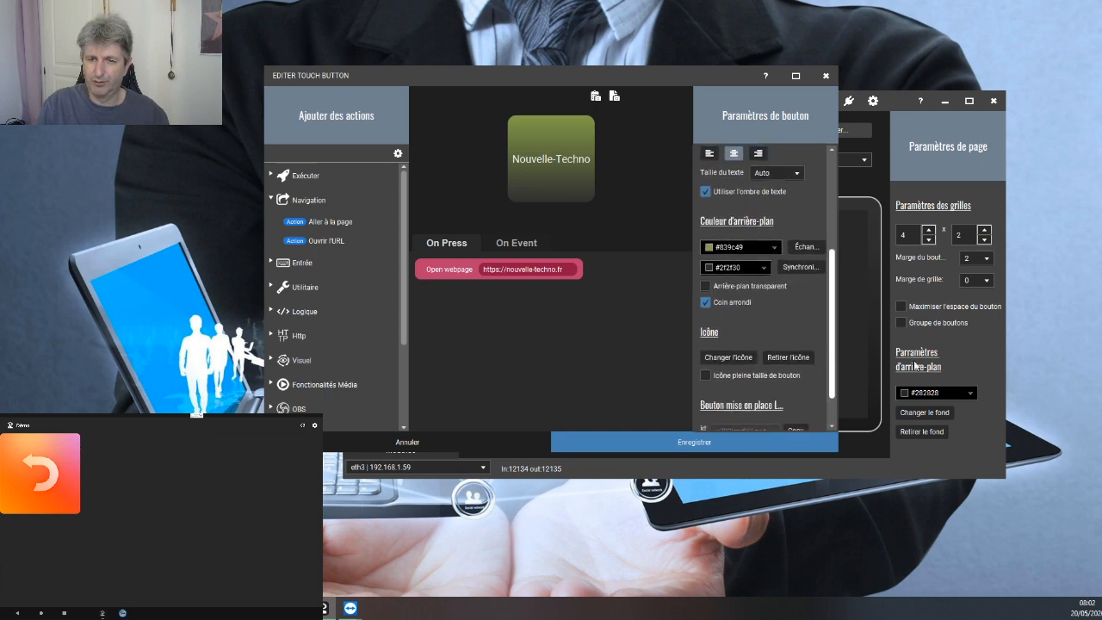
left_click(799, 271)
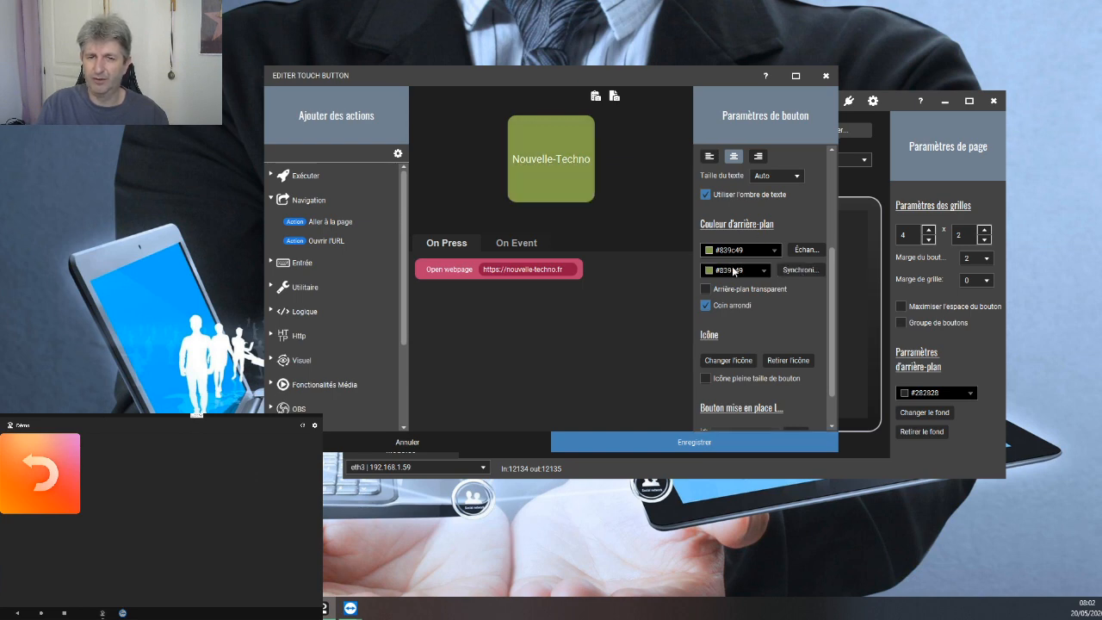
left_click(706, 305)
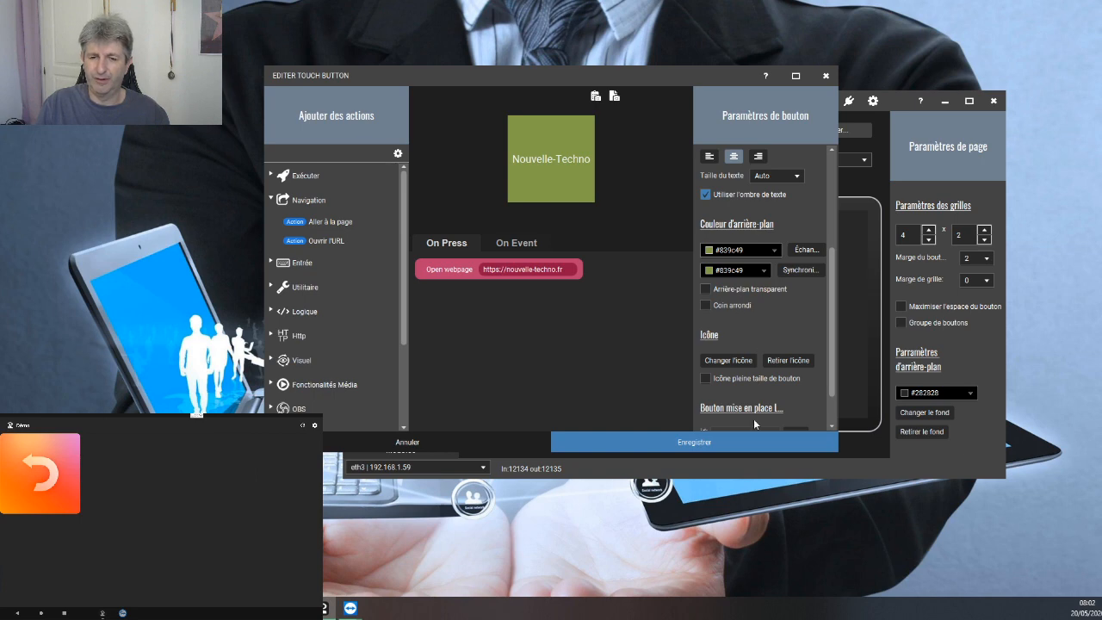
left_click(668, 437)
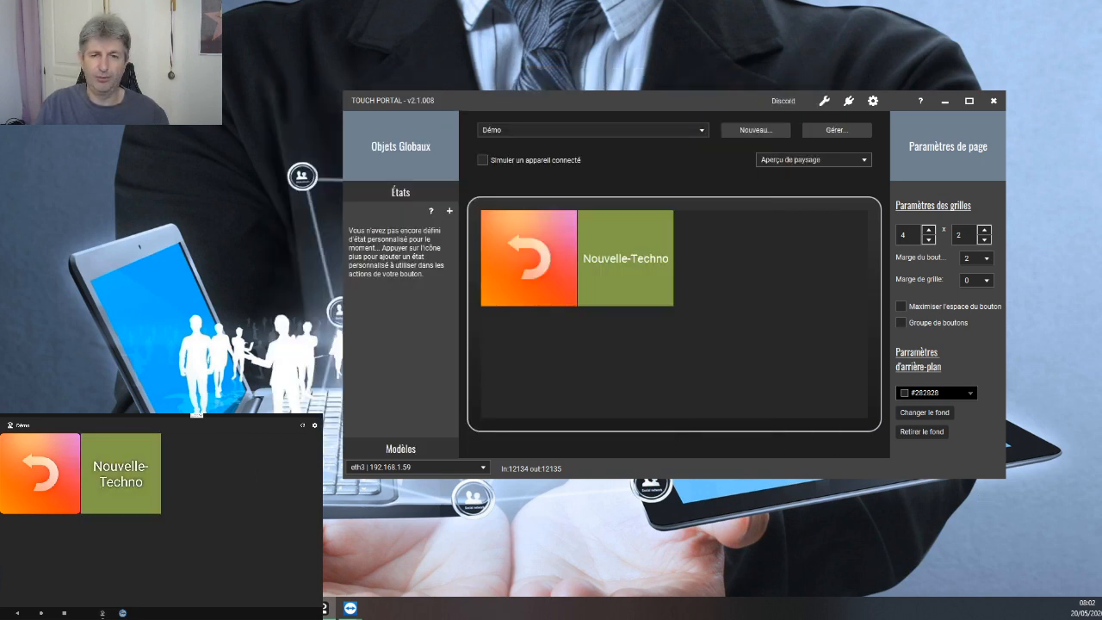
Test the Nouvelle-Techno button on the connected device, minimise the website it opens, and turn off the button's text shadow, saving the change.
left_click(121, 473)
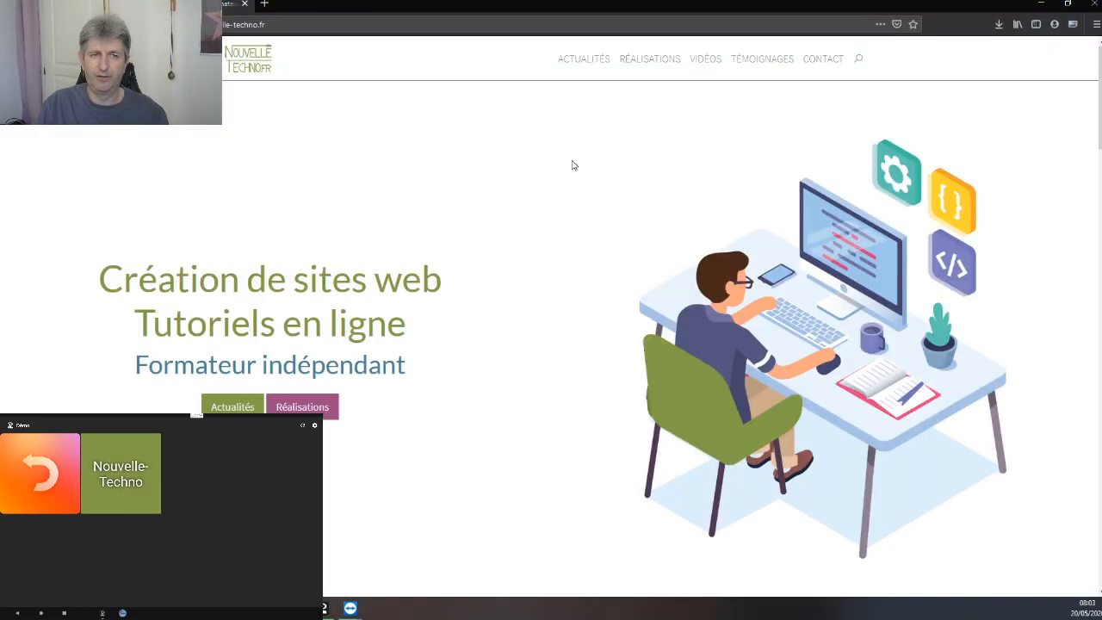
left_click(1038, 6)
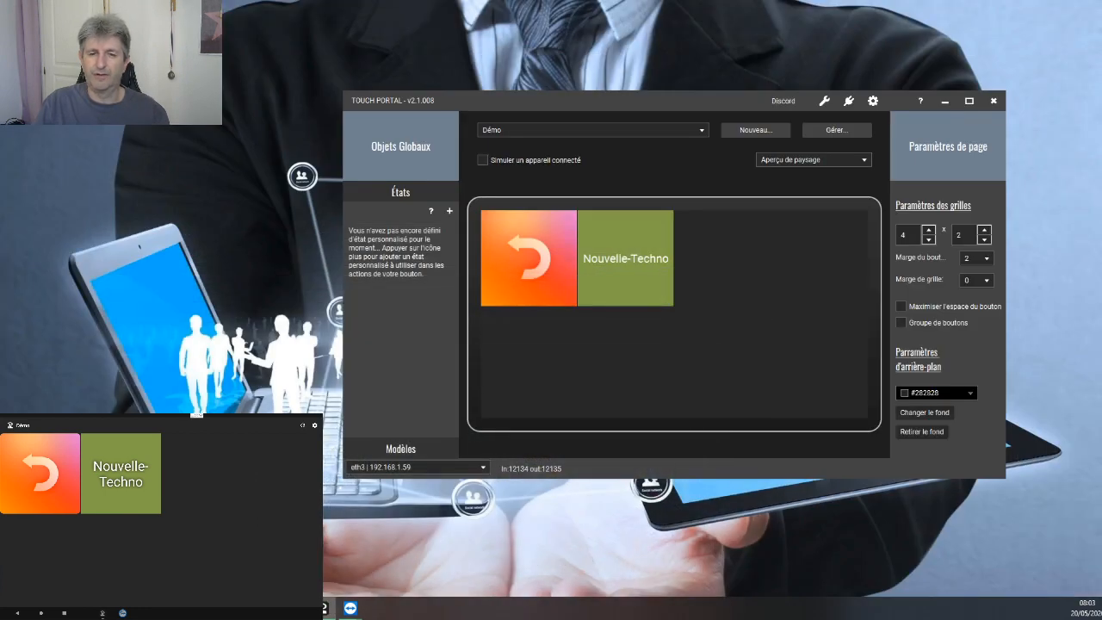
left_click(651, 257)
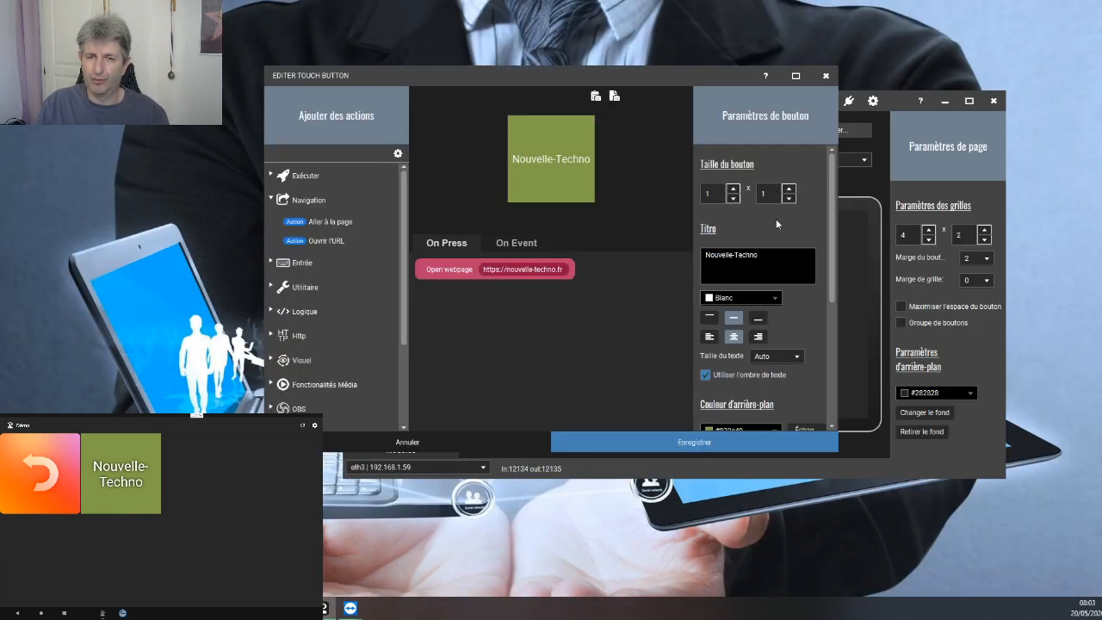
scroll(755, 324, "down", 1)
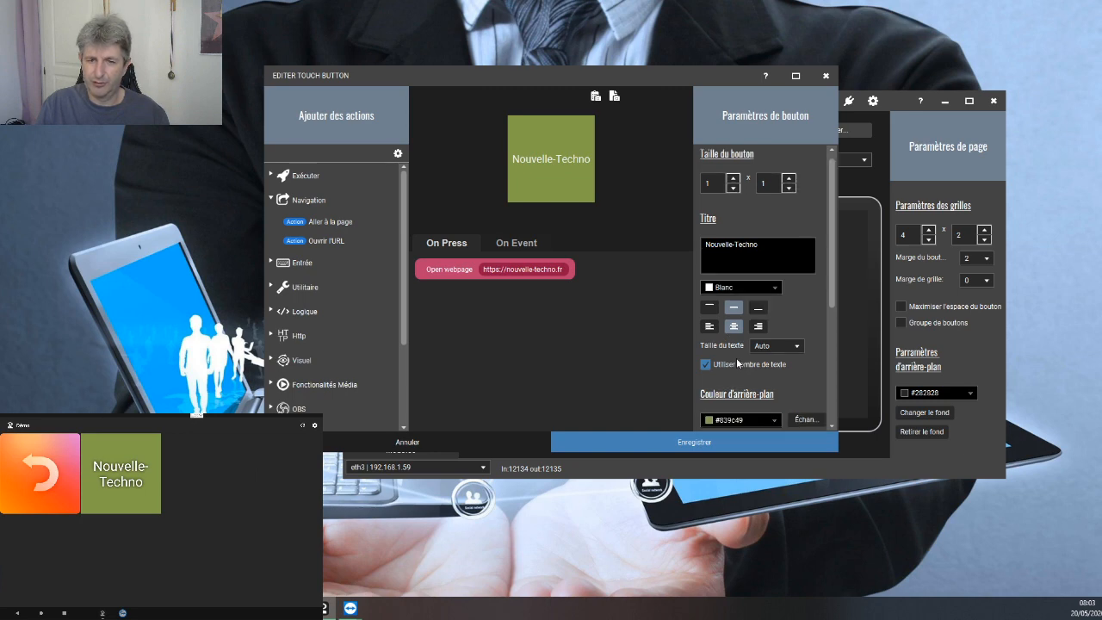
left_click(705, 364)
left_click(727, 446)
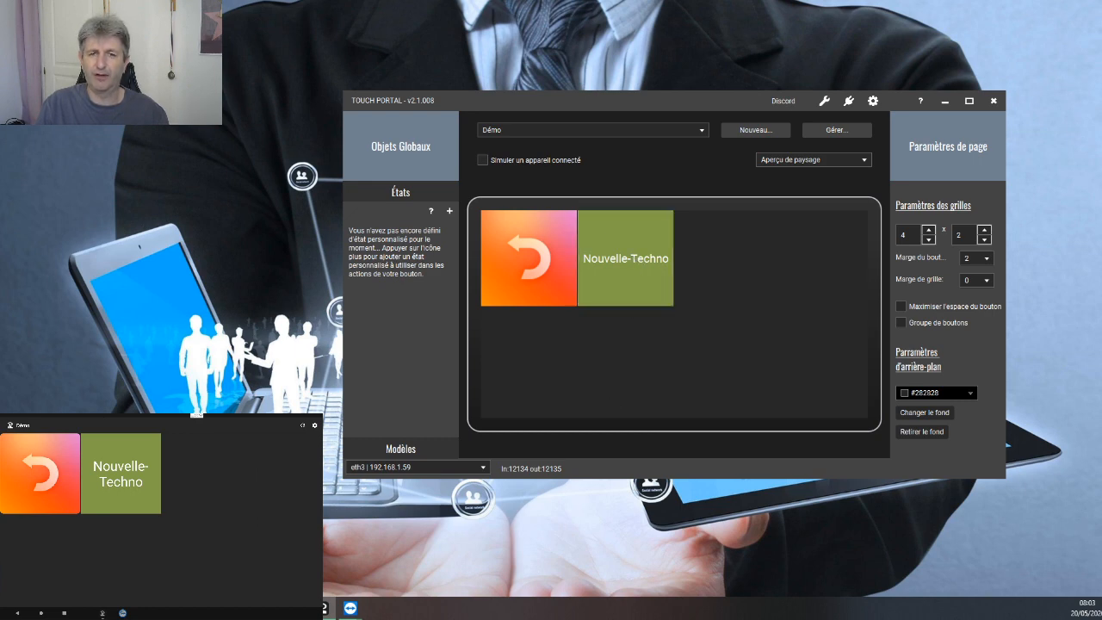
Start a new button in the slot beside the Nouvelle-Techno button and show the actions available under Entrée.
left_click(730, 258)
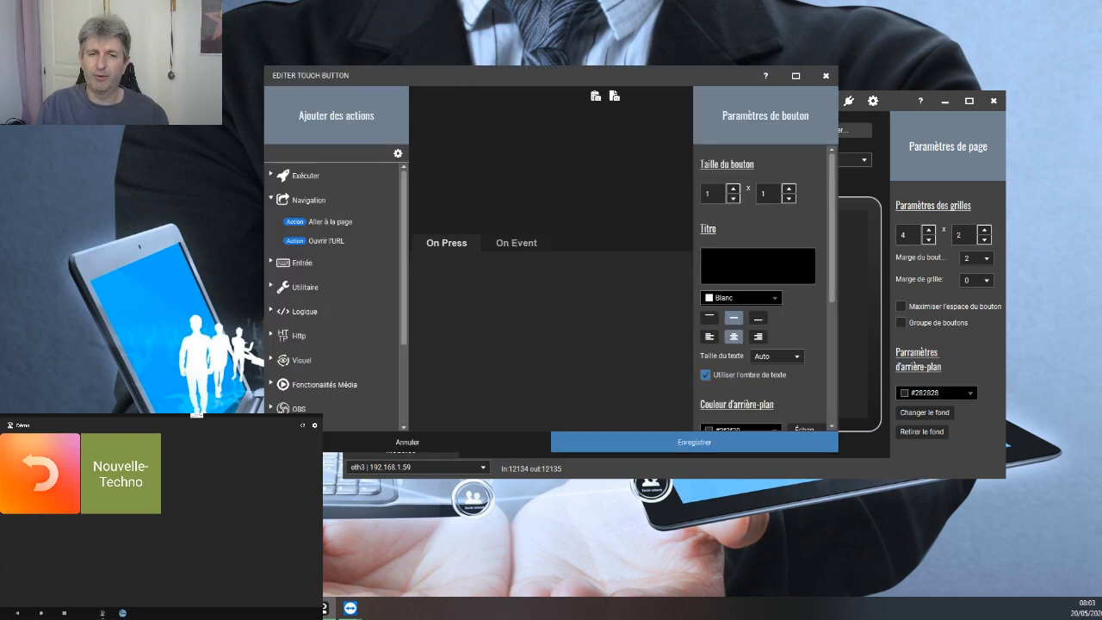
left_click_drag(631, 76, 755, 98)
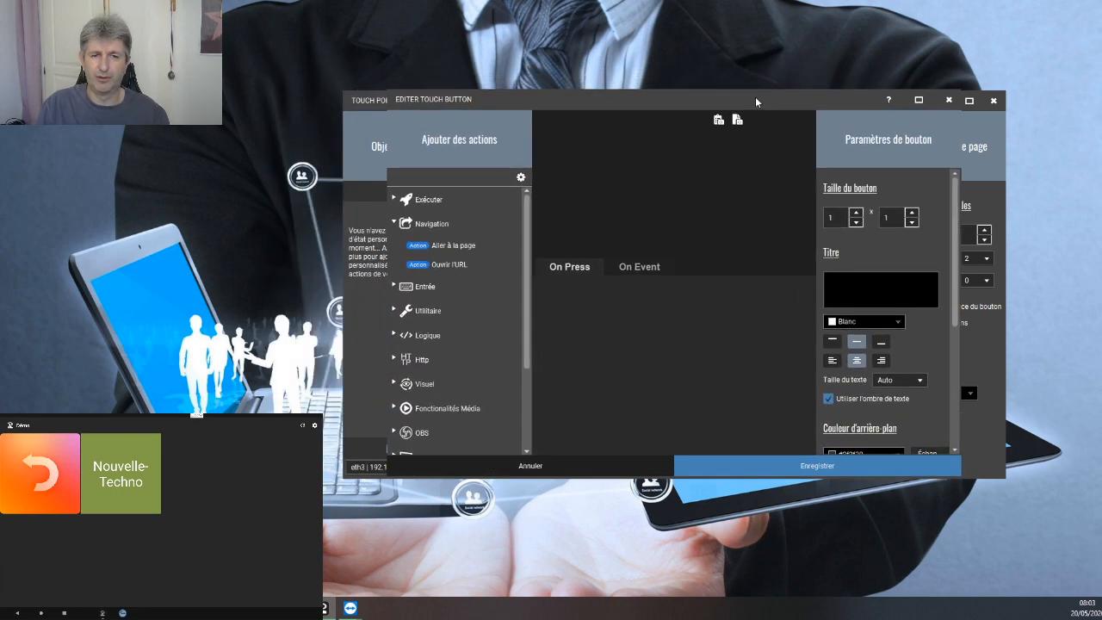
left_click(396, 225)
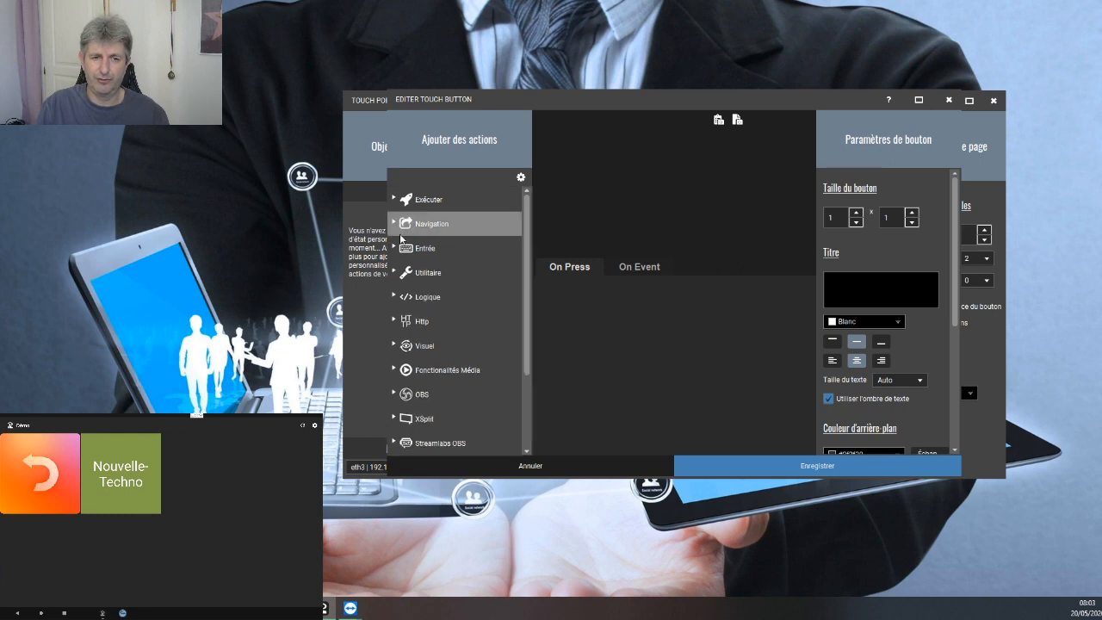
left_click(393, 249)
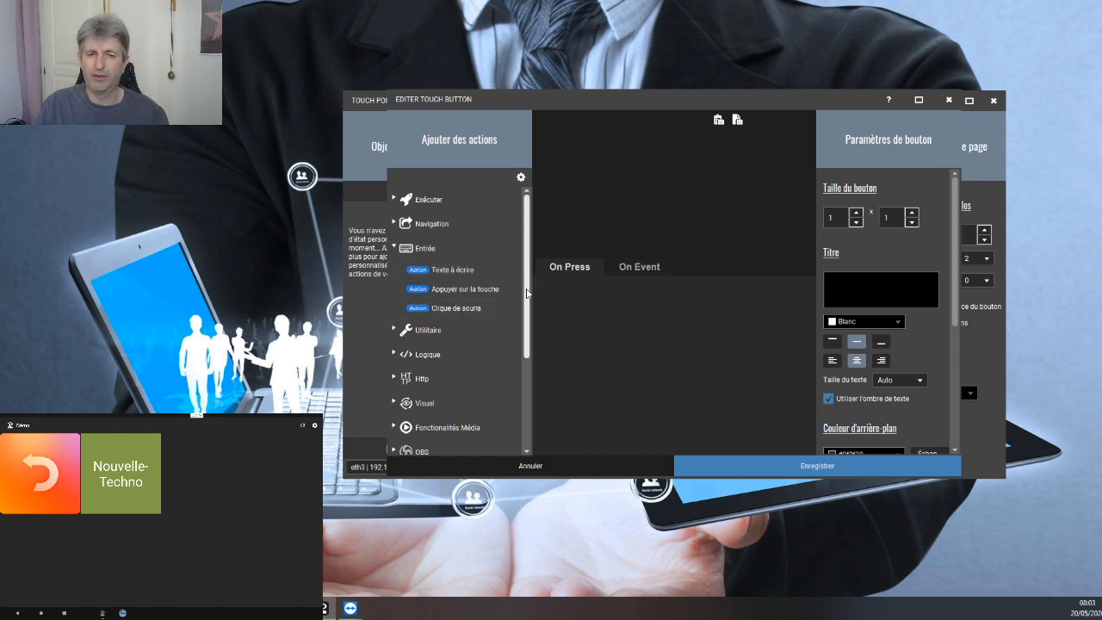
scroll(931, 276, "down", 3)
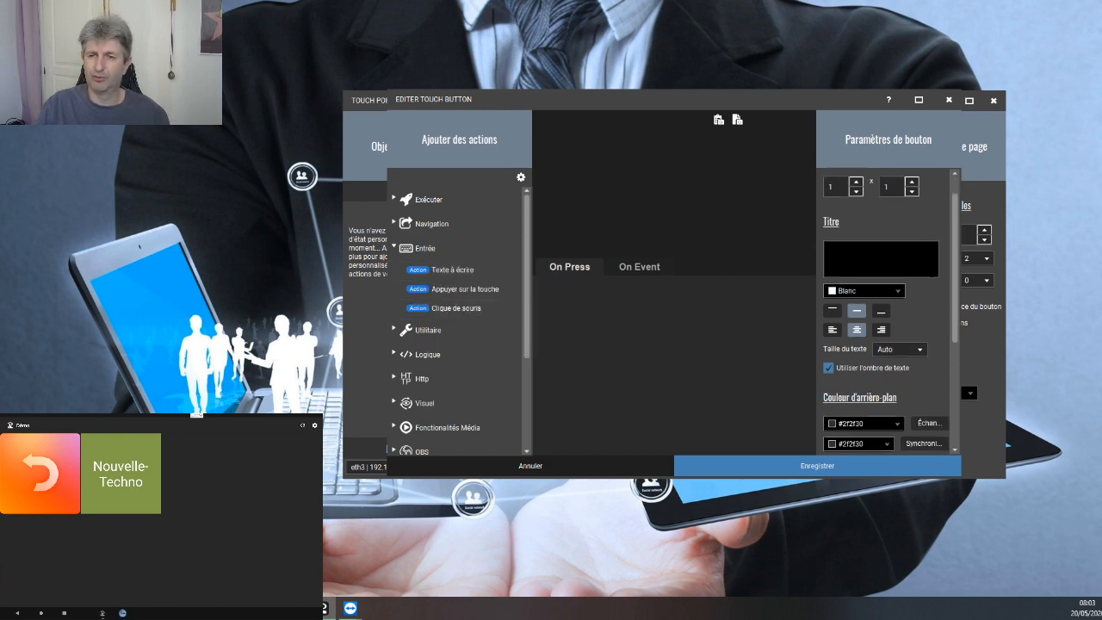
scroll(931, 277, "down", 1)
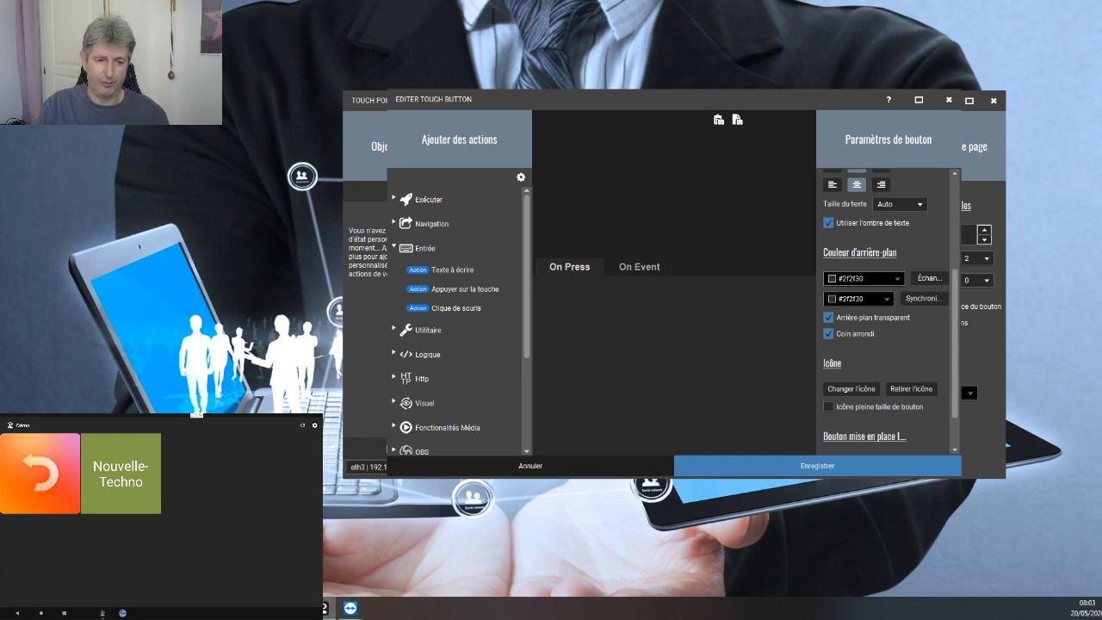
Launch Visual Studio Code and minimise its window to return to the button editor.
right_click(236, 608)
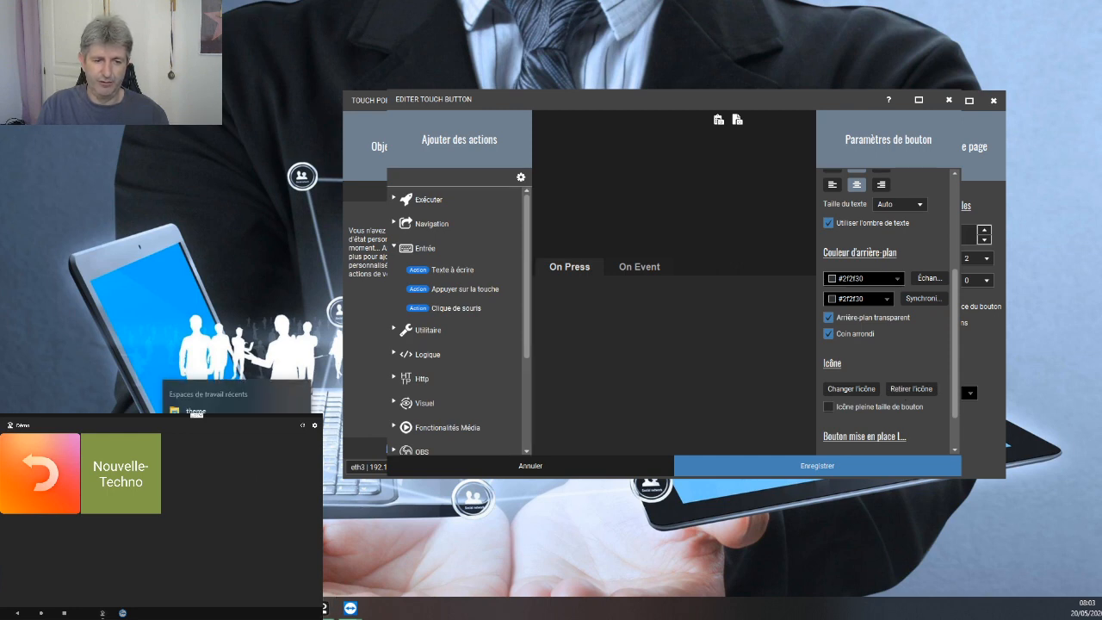
left_click(236, 564)
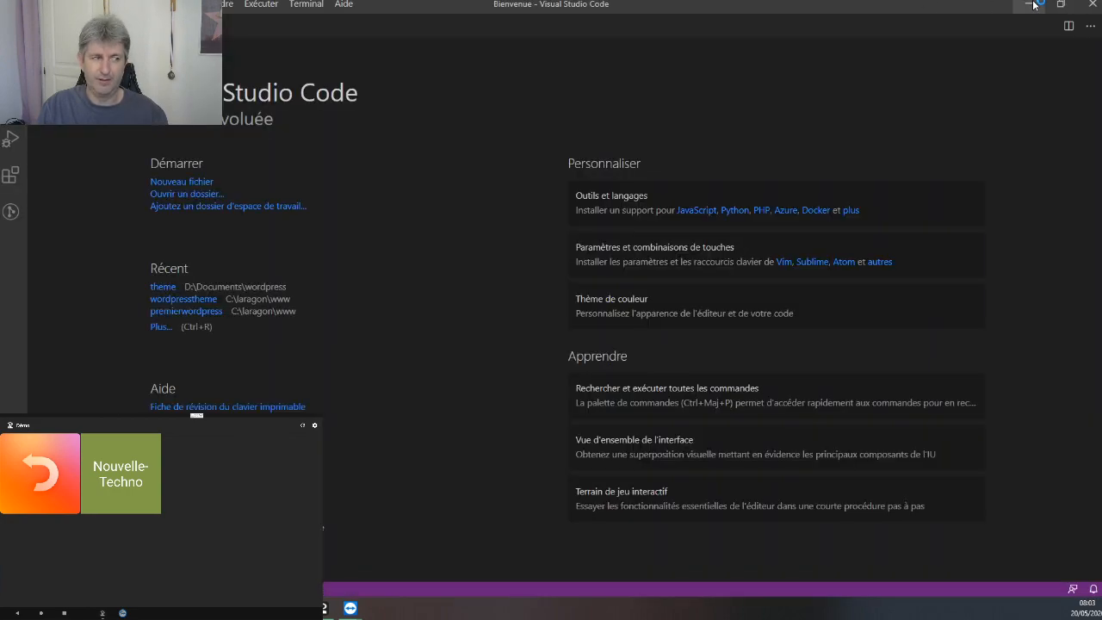
left_click(1031, 4)
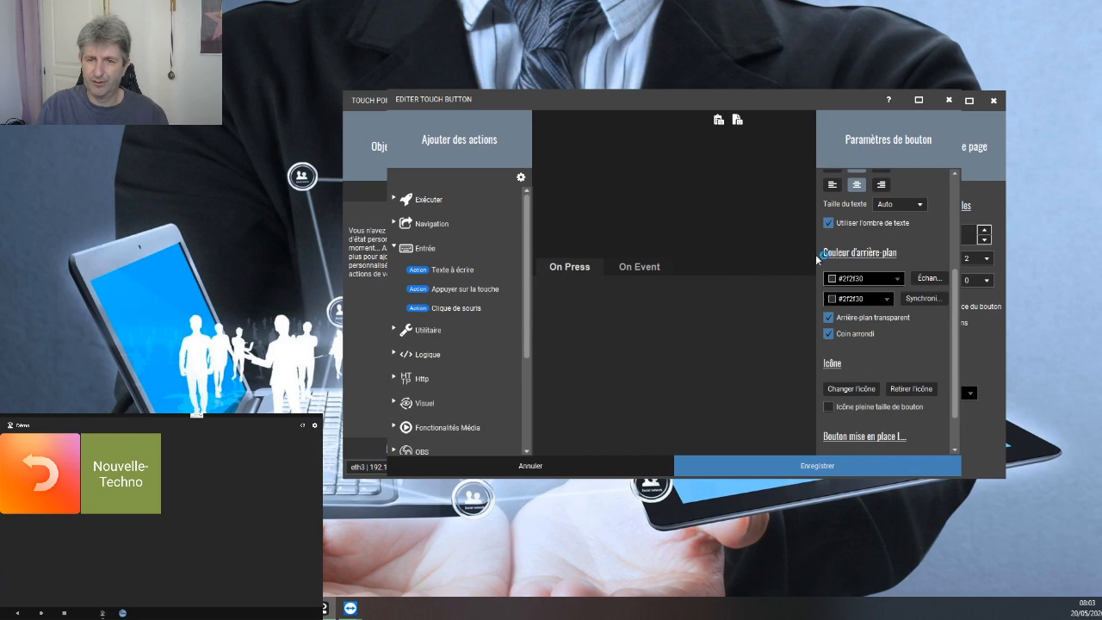
Title the new button "Symfony serve" and align its text to the lower edge.
scroll(886, 256, "up", 5)
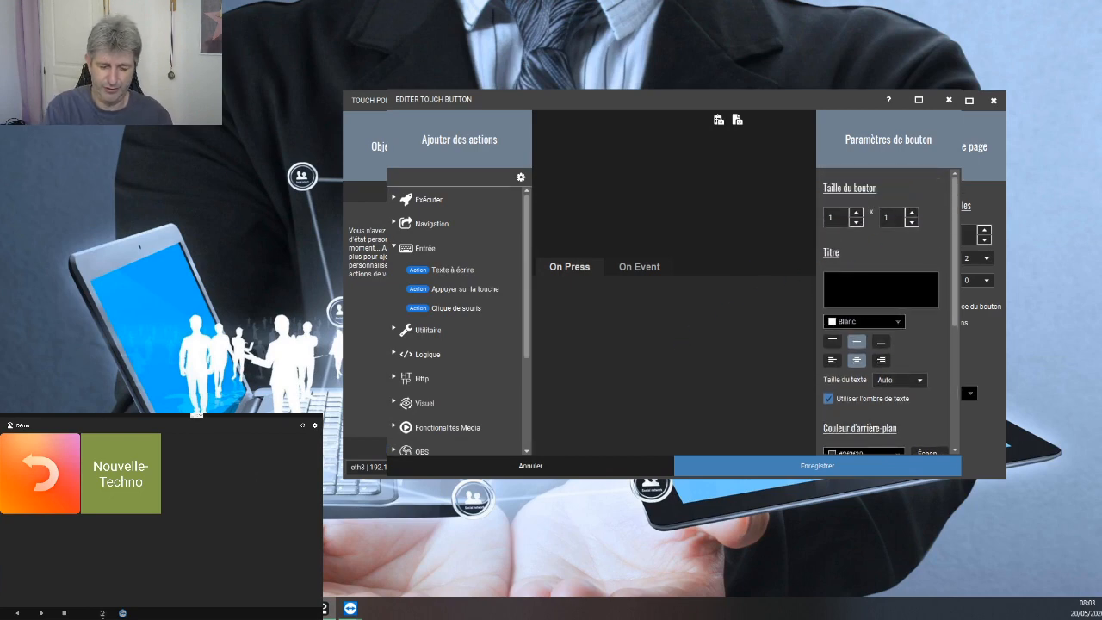
type("sumfon")
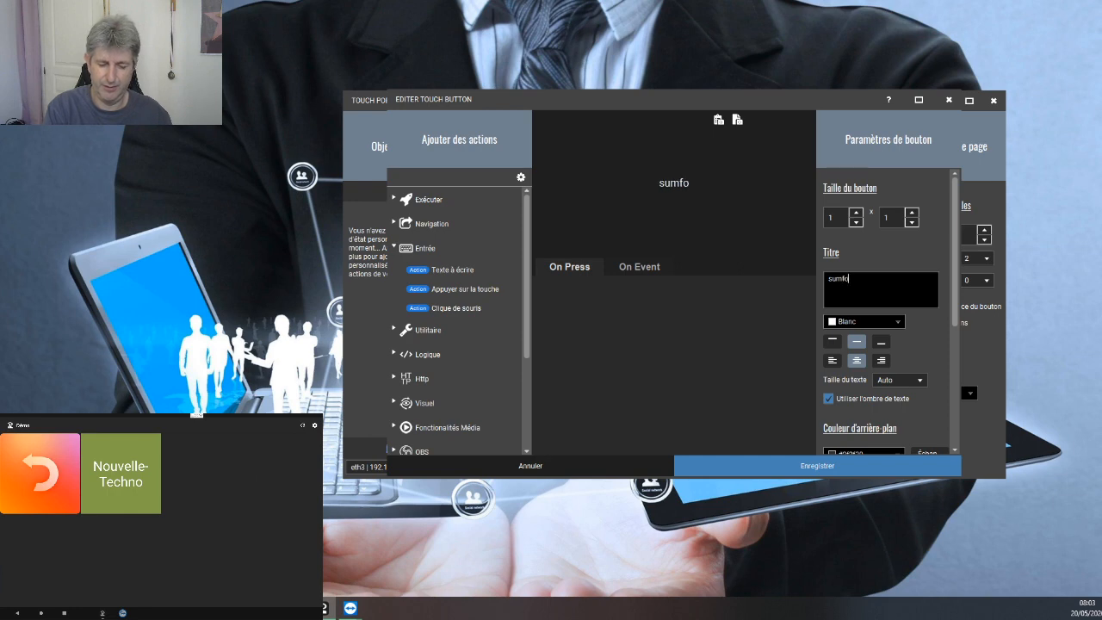
key("BackSpace")
key("BackSpace")
key("BackSpace")
key("BackSpace")
key("BackSpace")
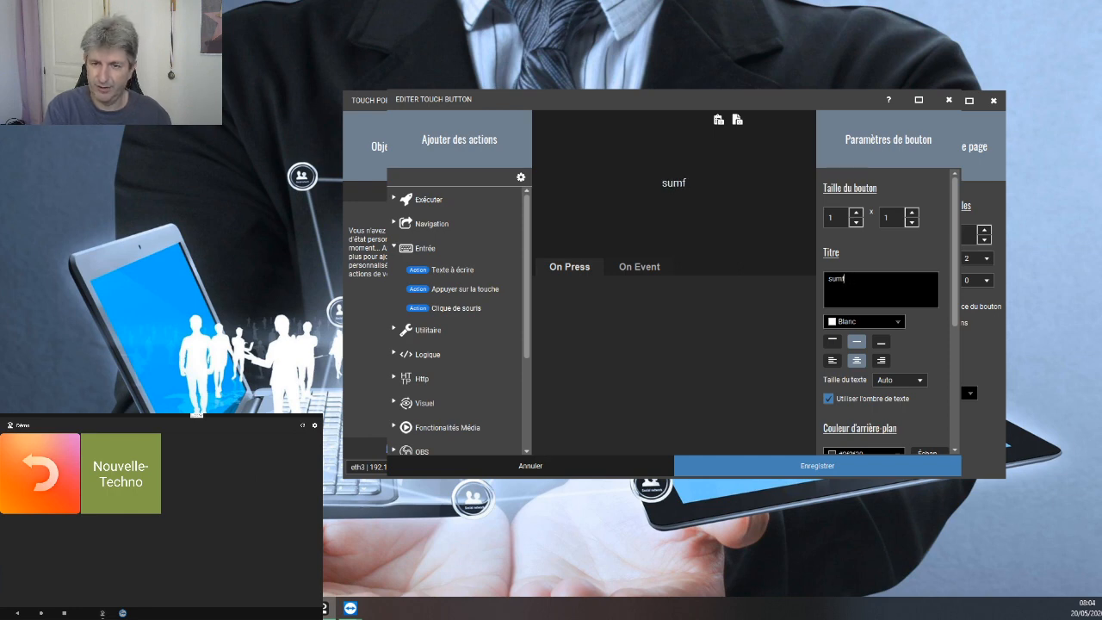
key("BackSpace")
type("Sy")
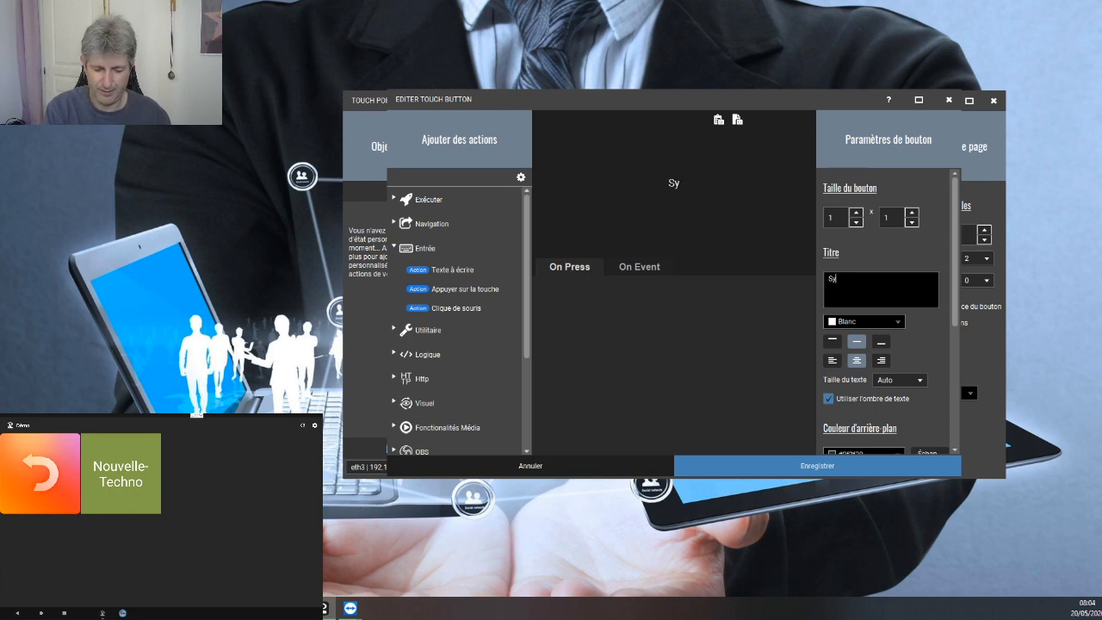
type("mfony ")
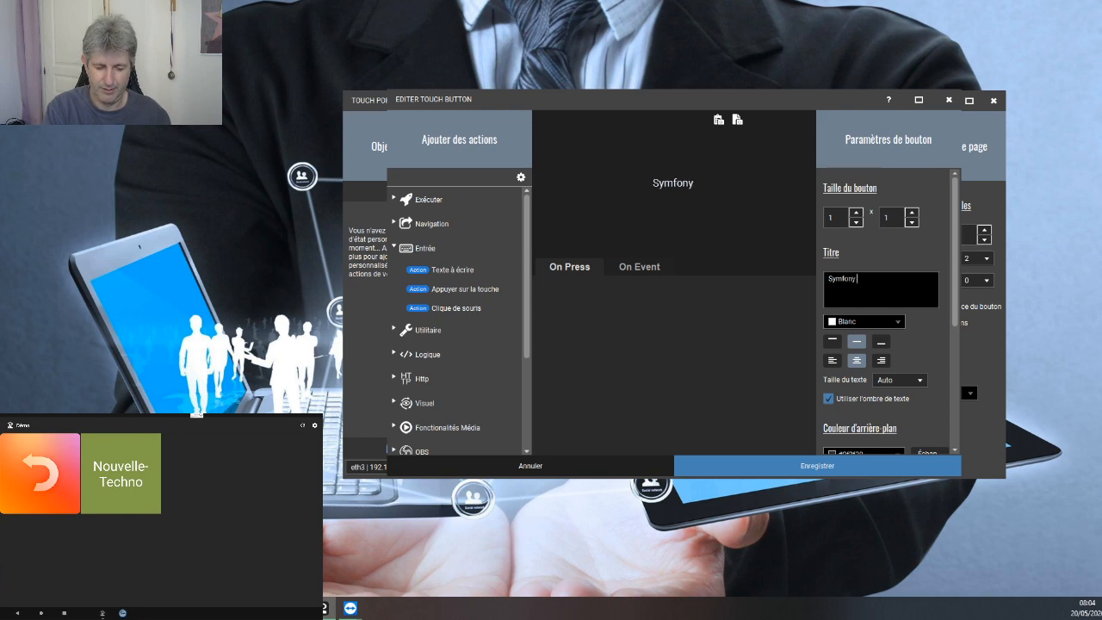
type("serve")
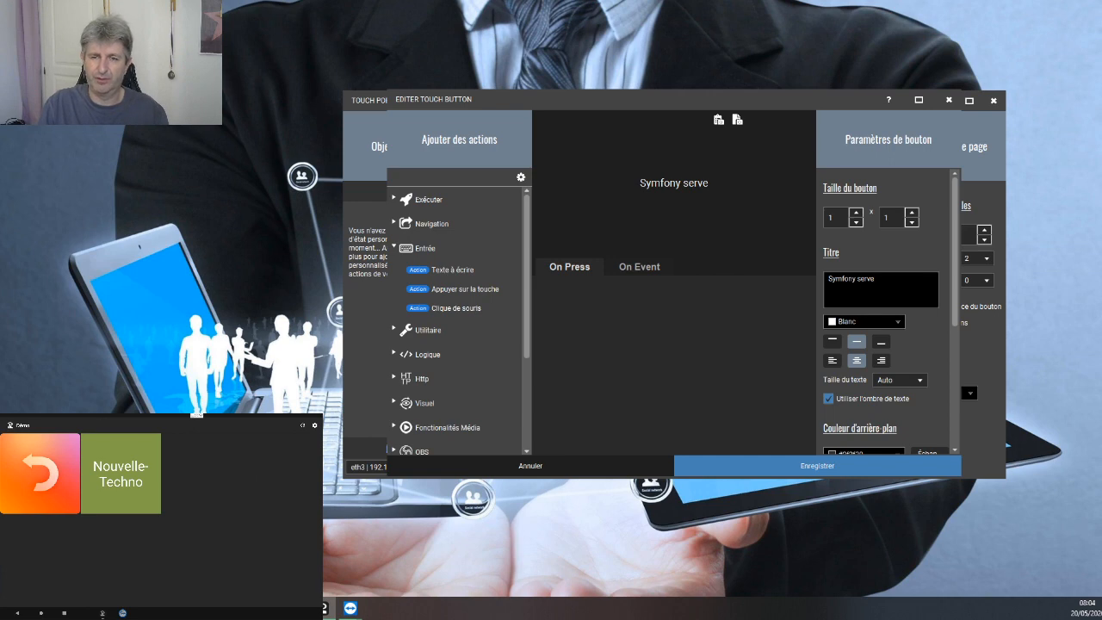
left_click(881, 342)
Set the button's icon from a file, using the Symfony image in the 256x256 Icons folder.
scroll(914, 353, "down", 2)
scroll(914, 353, "down", 5)
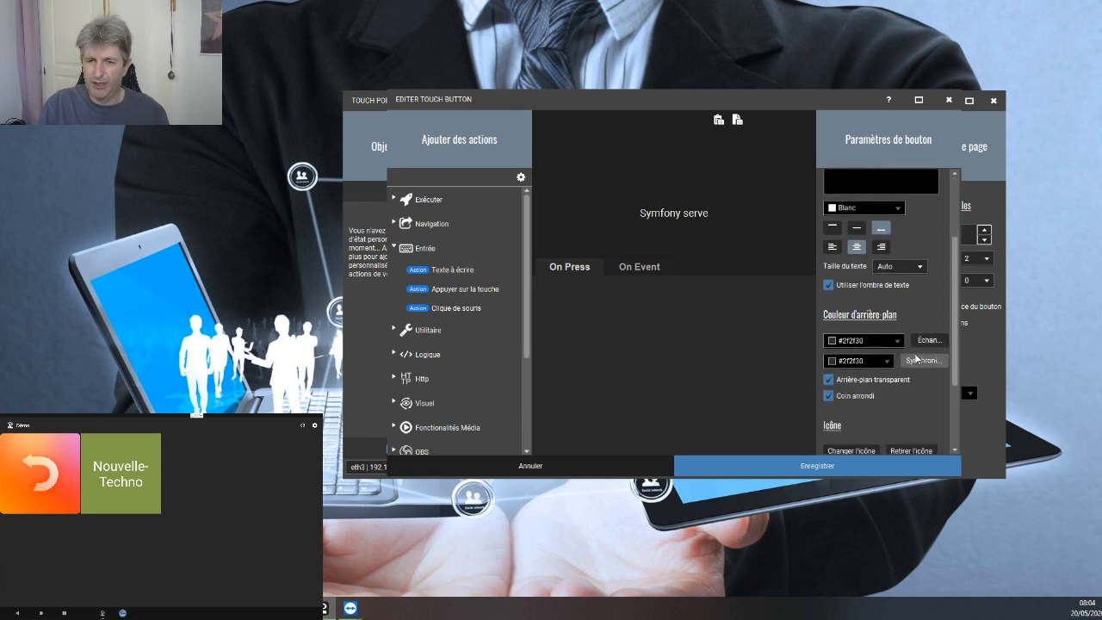
left_click(840, 367)
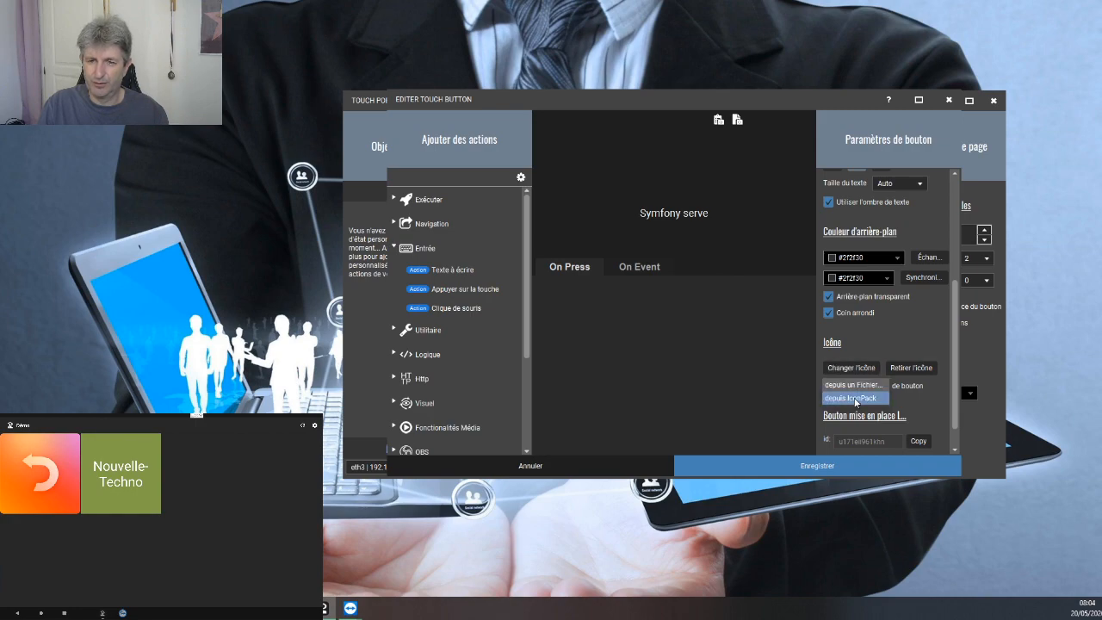
left_click(852, 384)
scroll(660, 275, "down", 10)
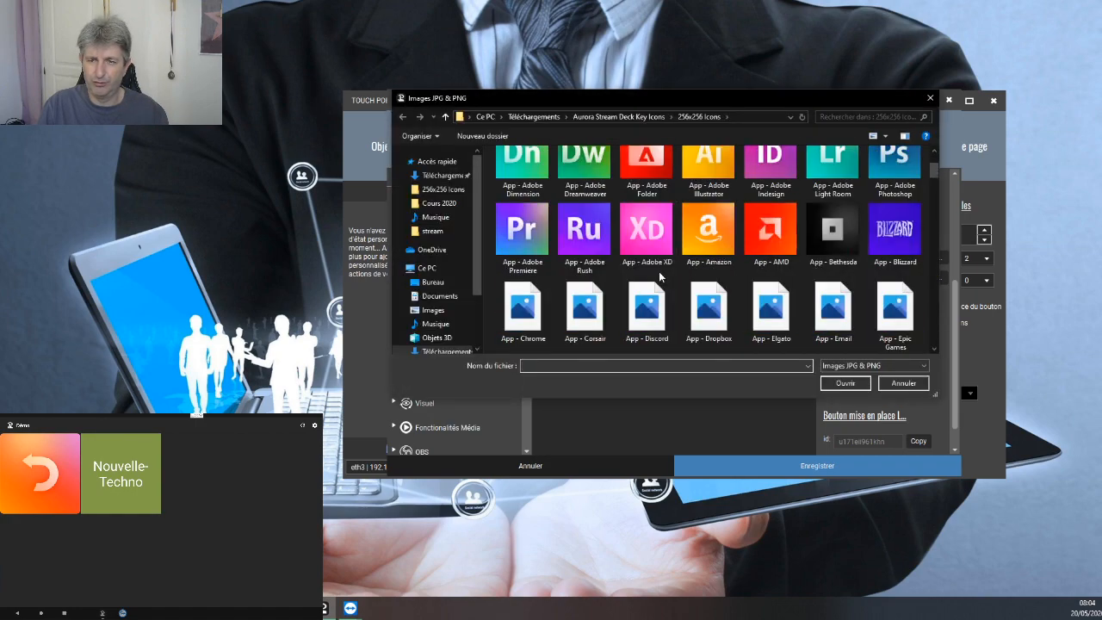
scroll(660, 275, "down", 15)
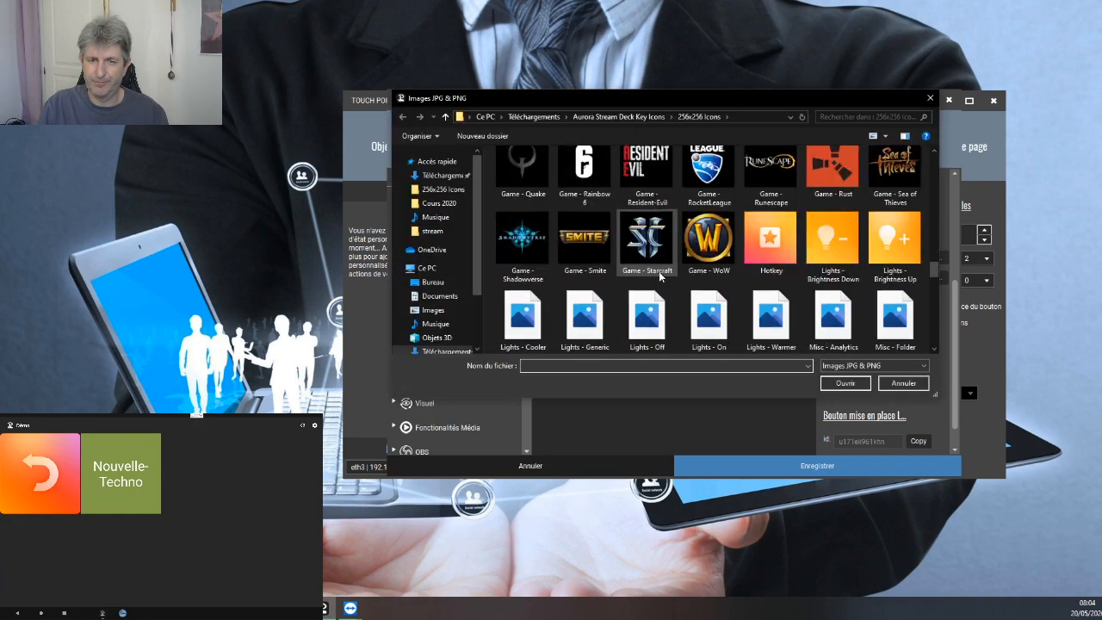
left_click(658, 271)
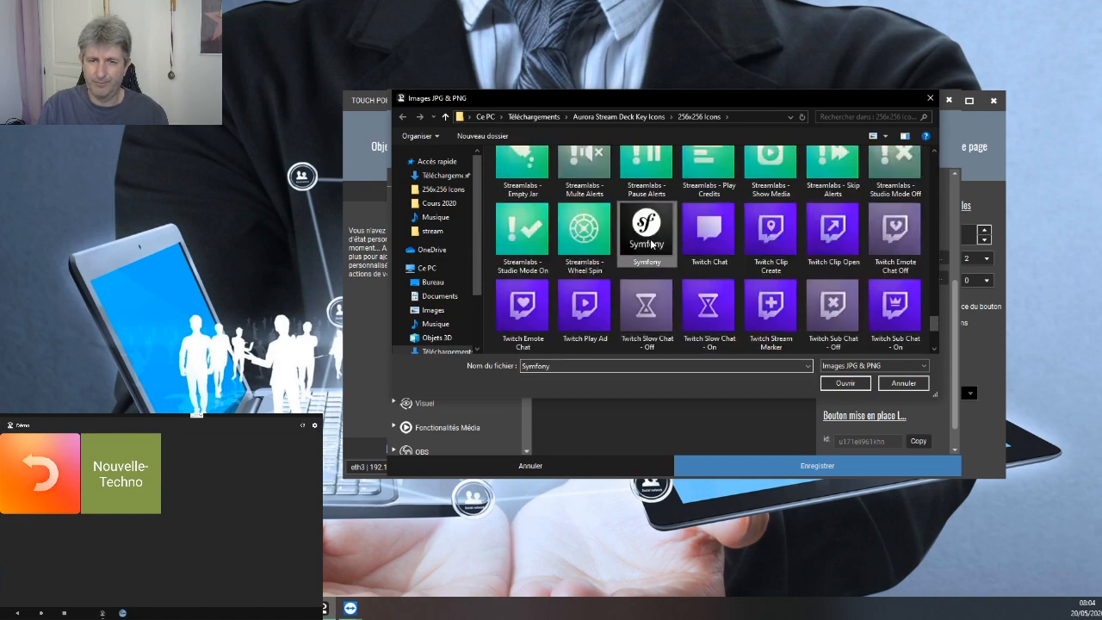
left_click(841, 383)
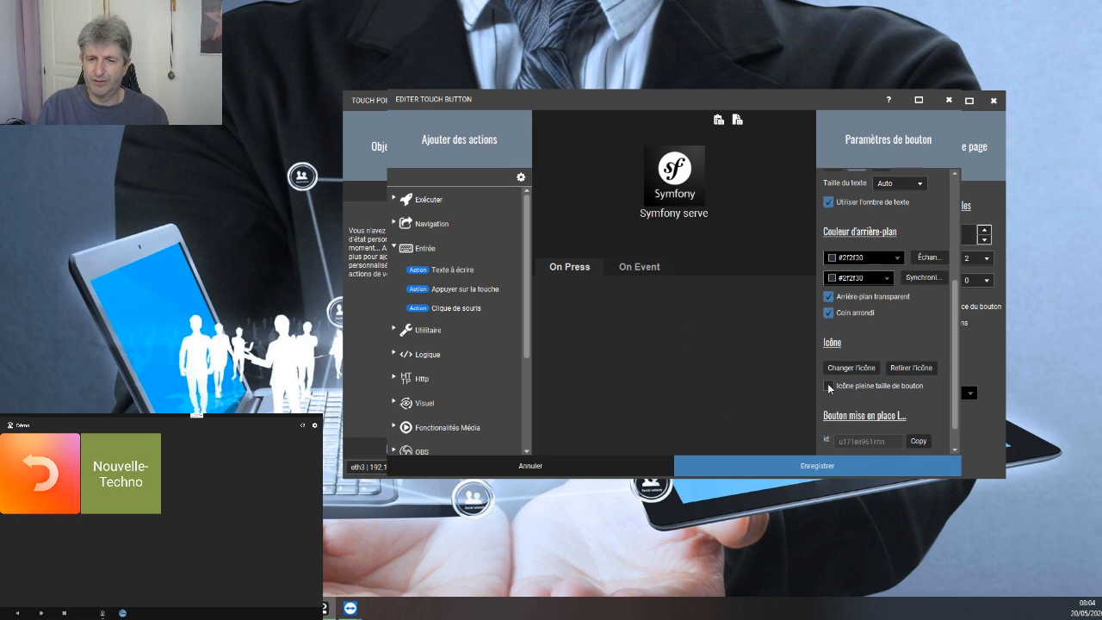
Shorten the button's title to "serve".
scroll(863, 230, "up", 3)
scroll(863, 231, "up", 1)
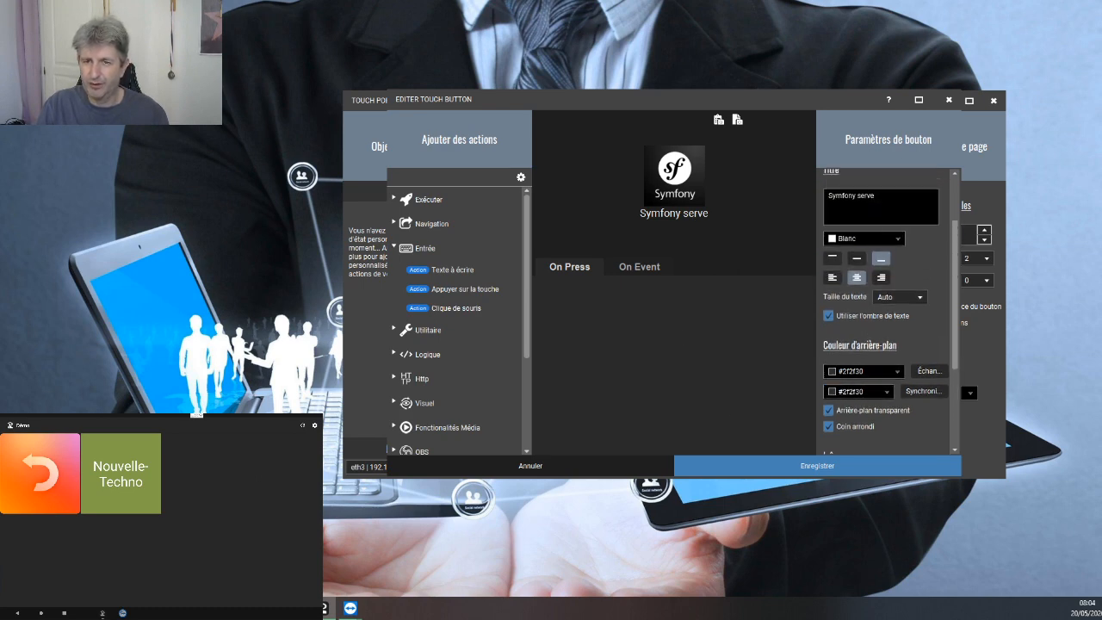
double_click(842, 196)
key("BackSpace")
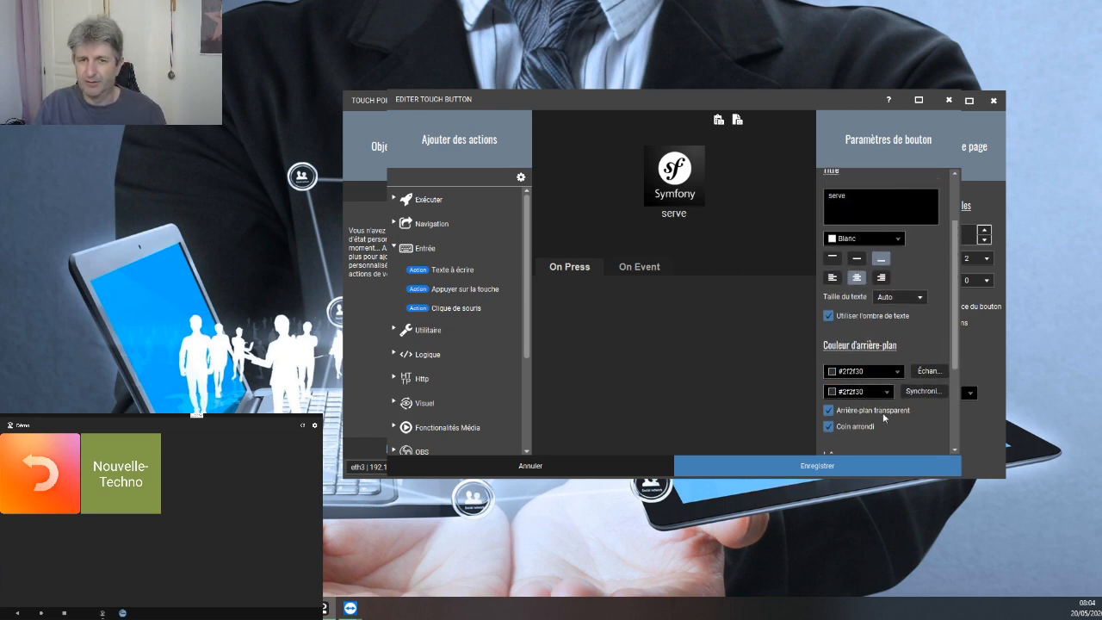
scroll(892, 358, "down", 3)
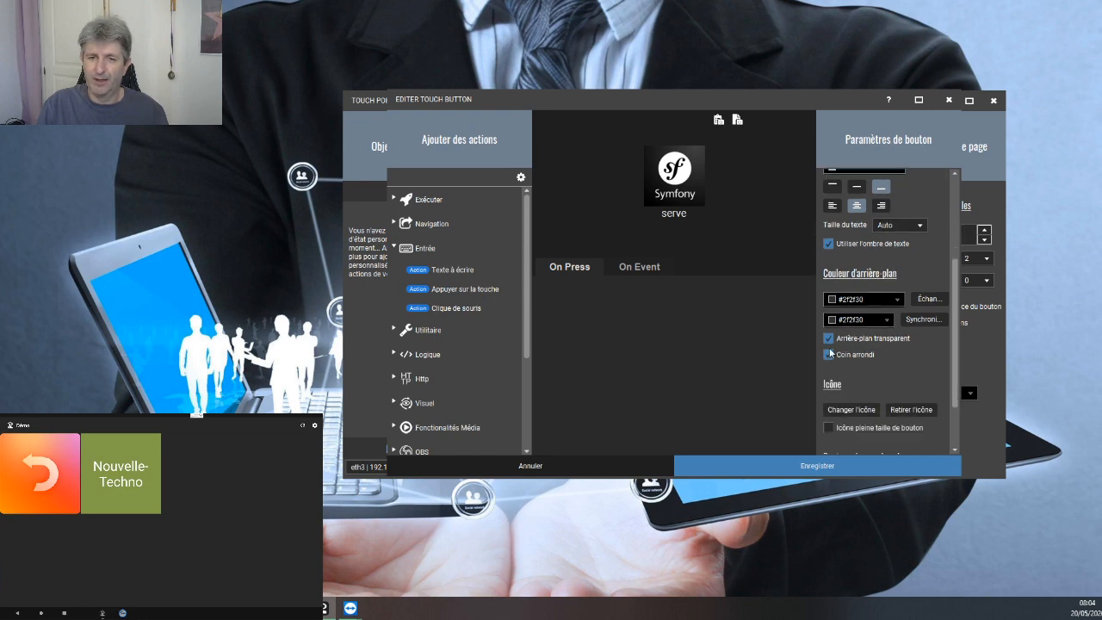
Add a Texte à écrire action that writes "symfony serve" when the button is pressed.
double_click(452, 269)
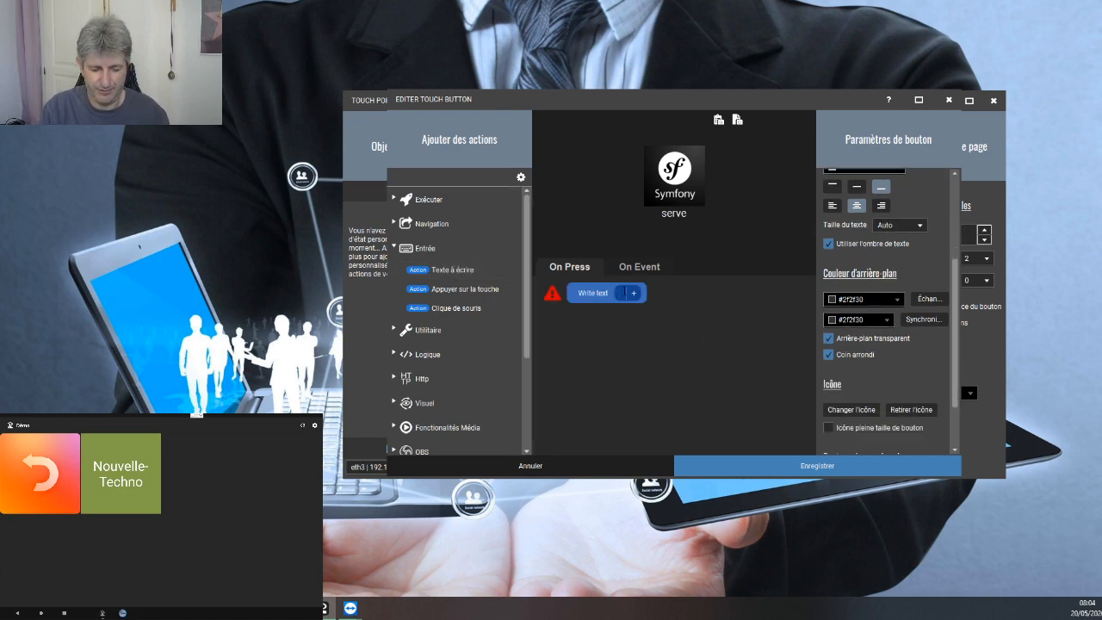
left_click(621, 293)
type("symfo")
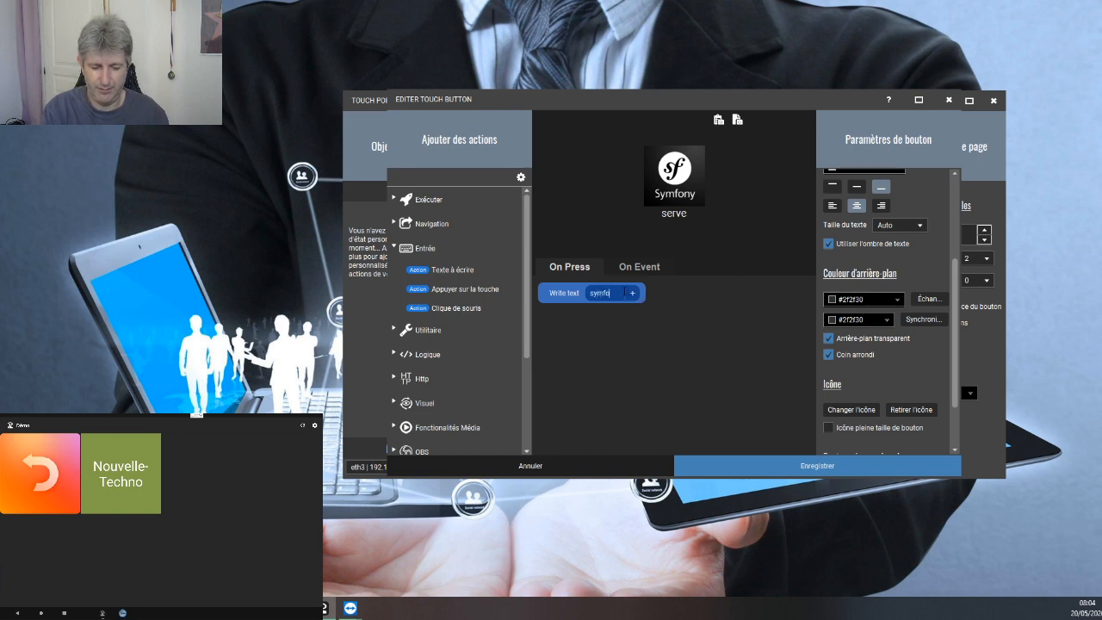
type("ny serve")
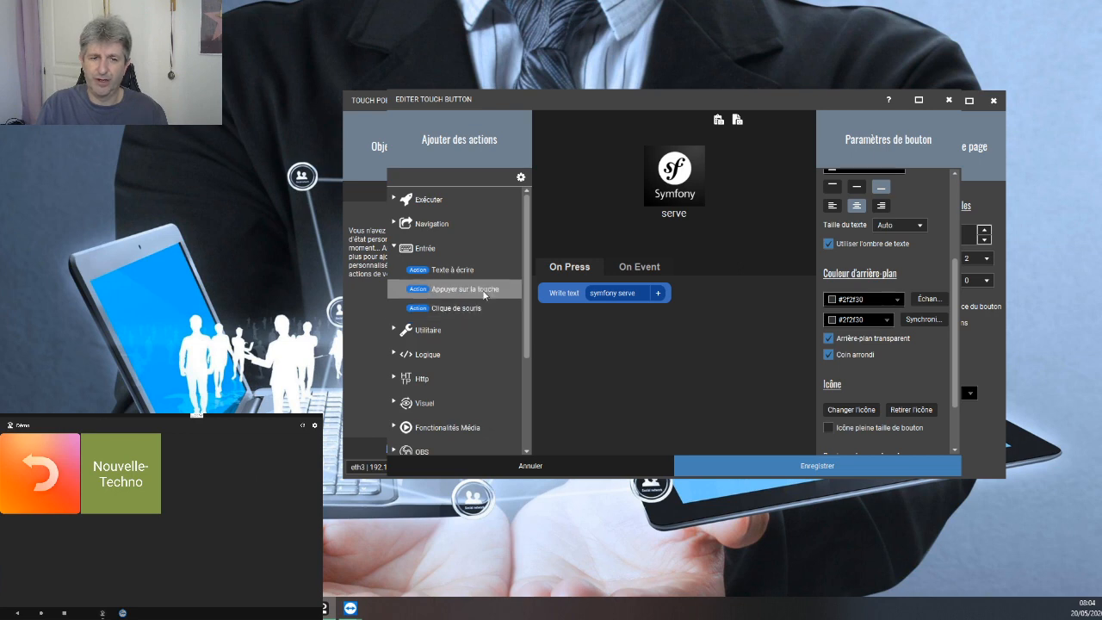
Add an Appuyer sur la touche action for the Entrée key below the text action and save the button.
double_click(449, 288)
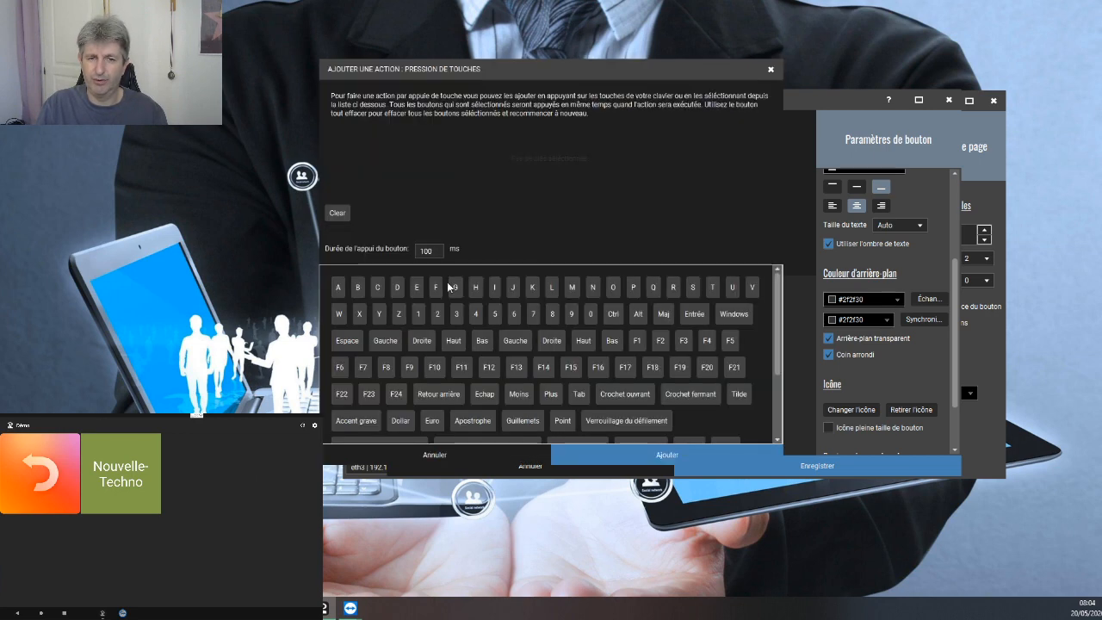
key("Return")
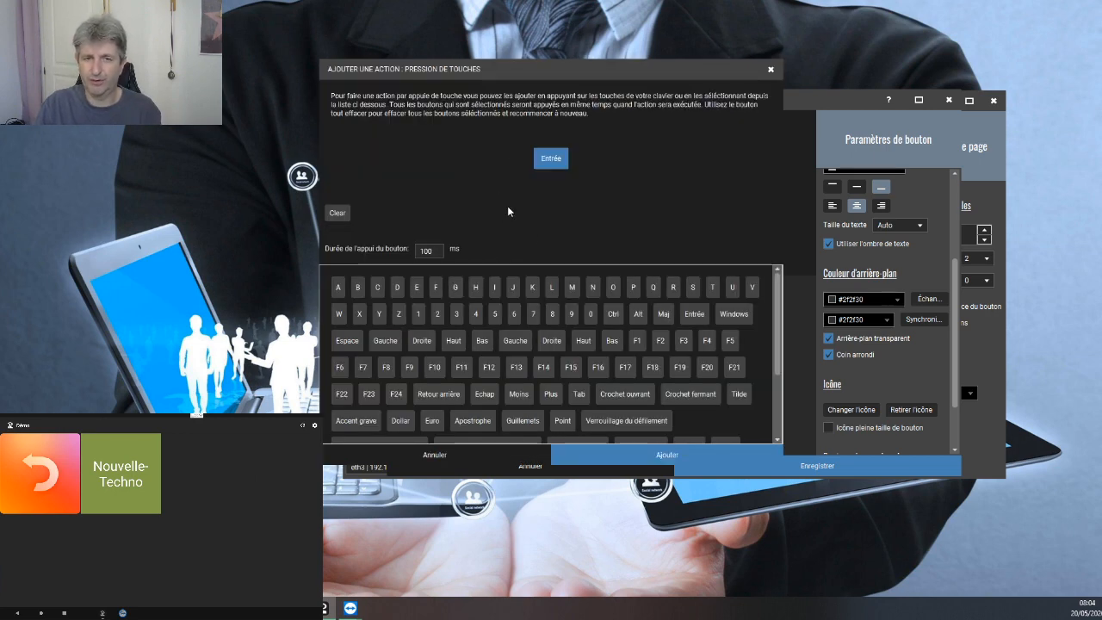
left_click(664, 456)
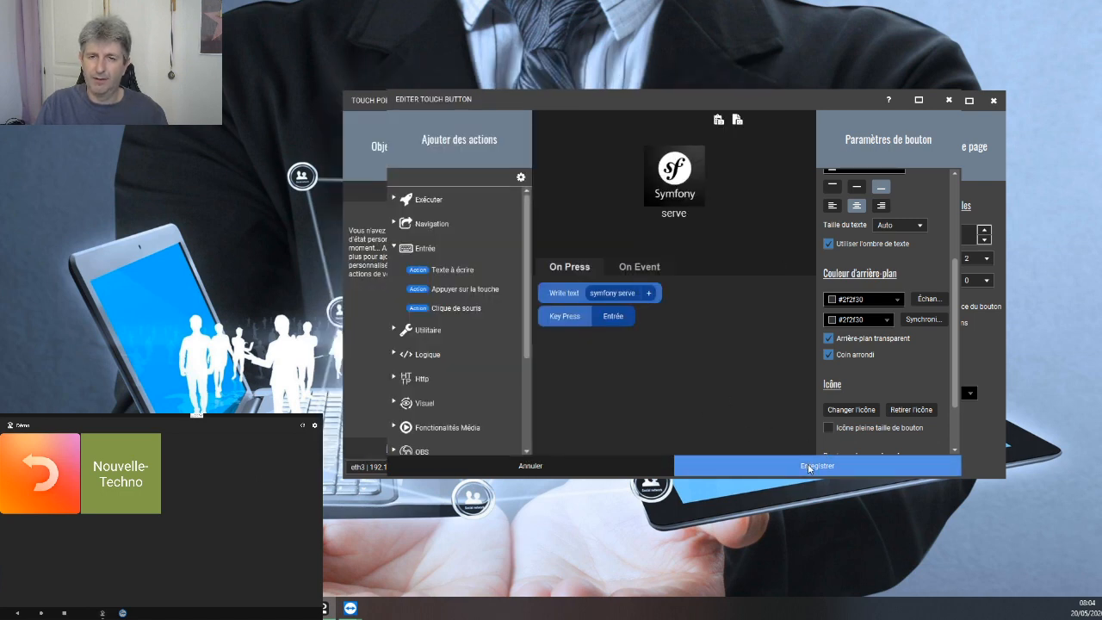
left_click(808, 467)
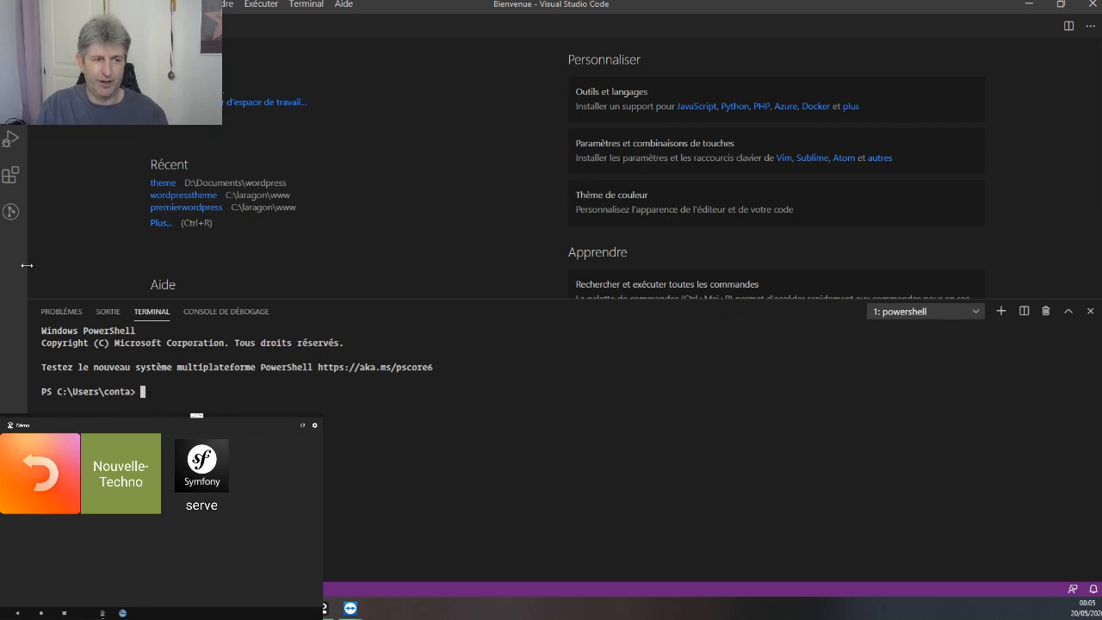
Switch to Visual Studio Code, shrink its window, run symfony serve in the terminal with the new button, and minimise the window.
left_click_drag(465, 12, 682, 72)
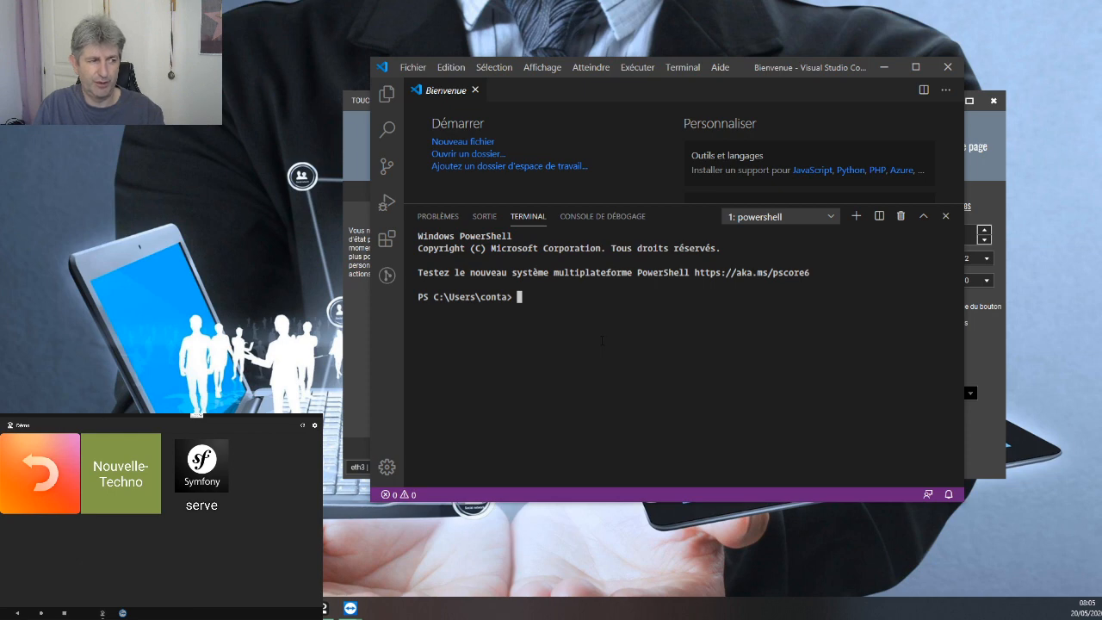
type("symfony serve")
key("Return")
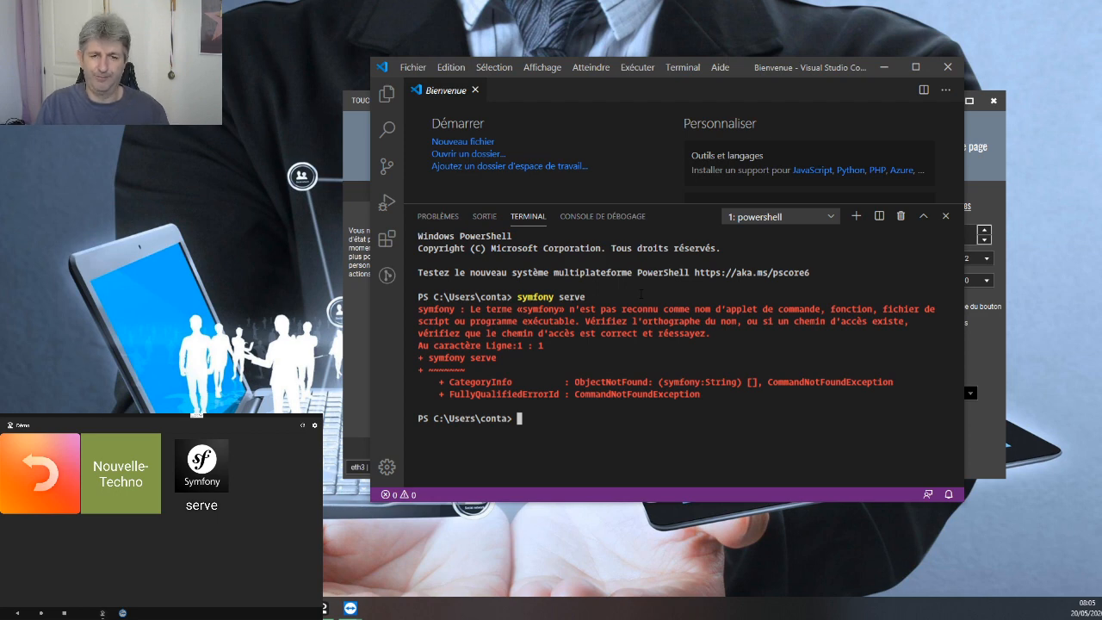
left_click(888, 68)
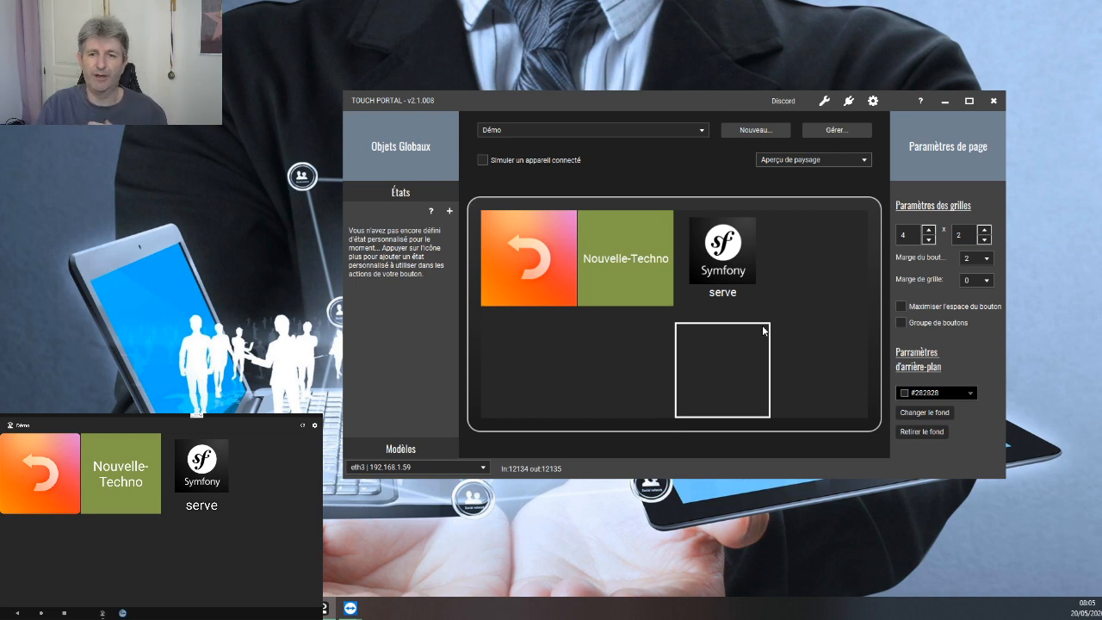
Start a new button beside the Symfony one and give it the Mic - Off image from the stream folder as a full-size icon.
left_click(814, 268)
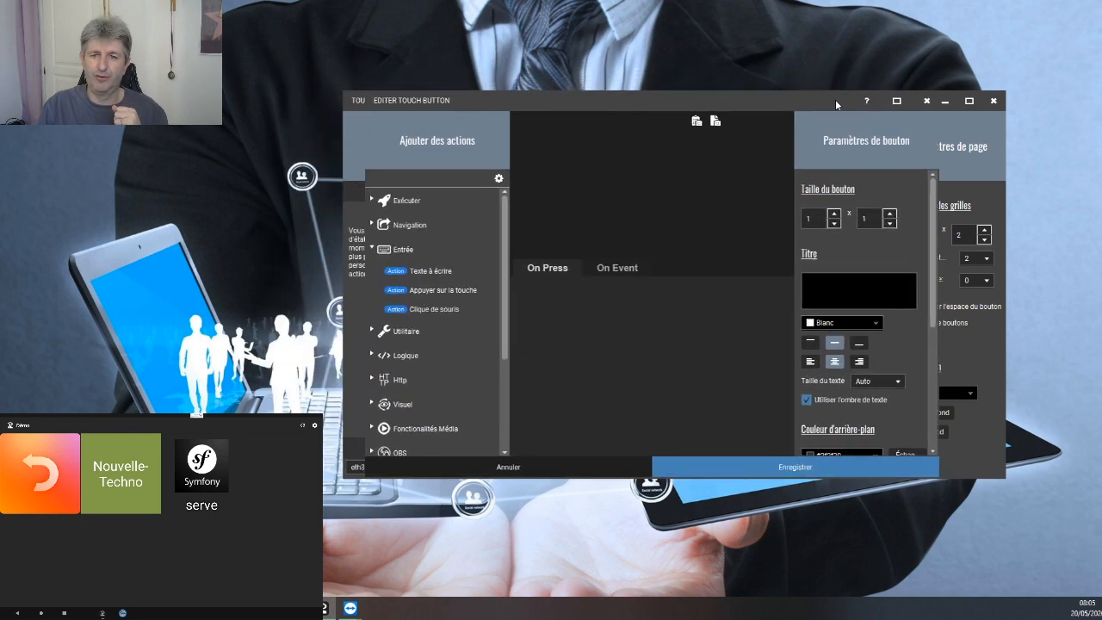
scroll(896, 317, "down", 3)
scroll(906, 329, "up", 1)
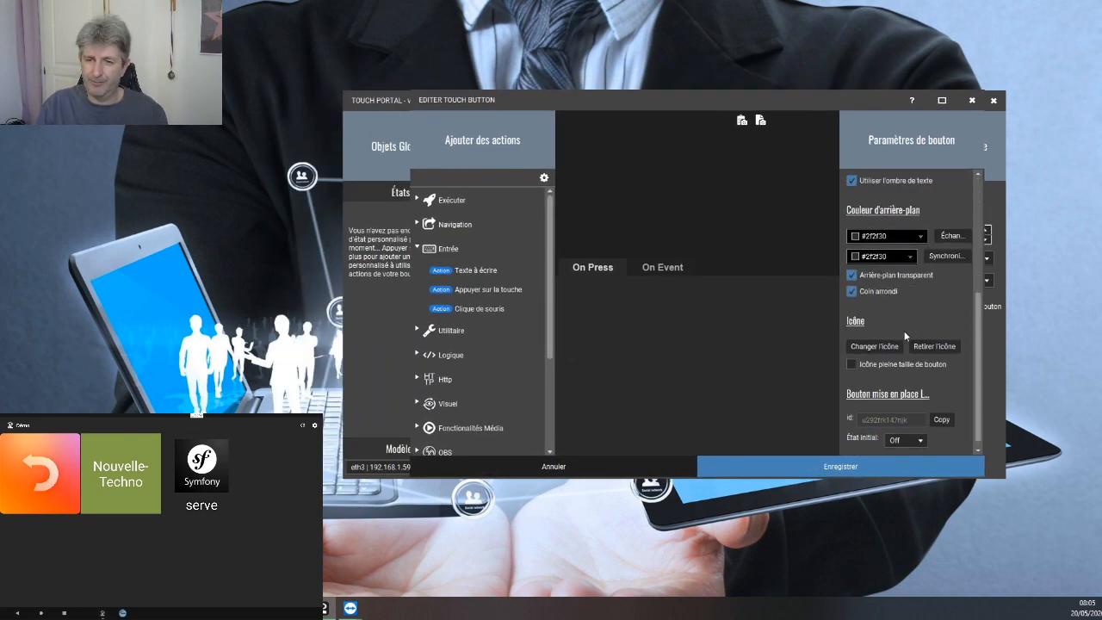
left_click(875, 347)
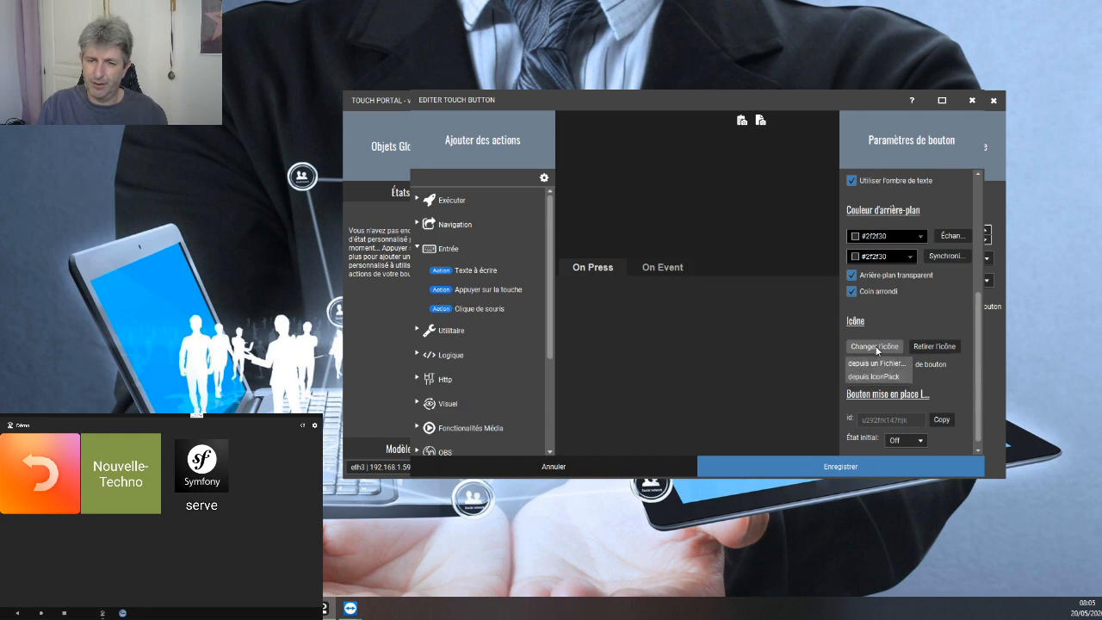
left_click(876, 364)
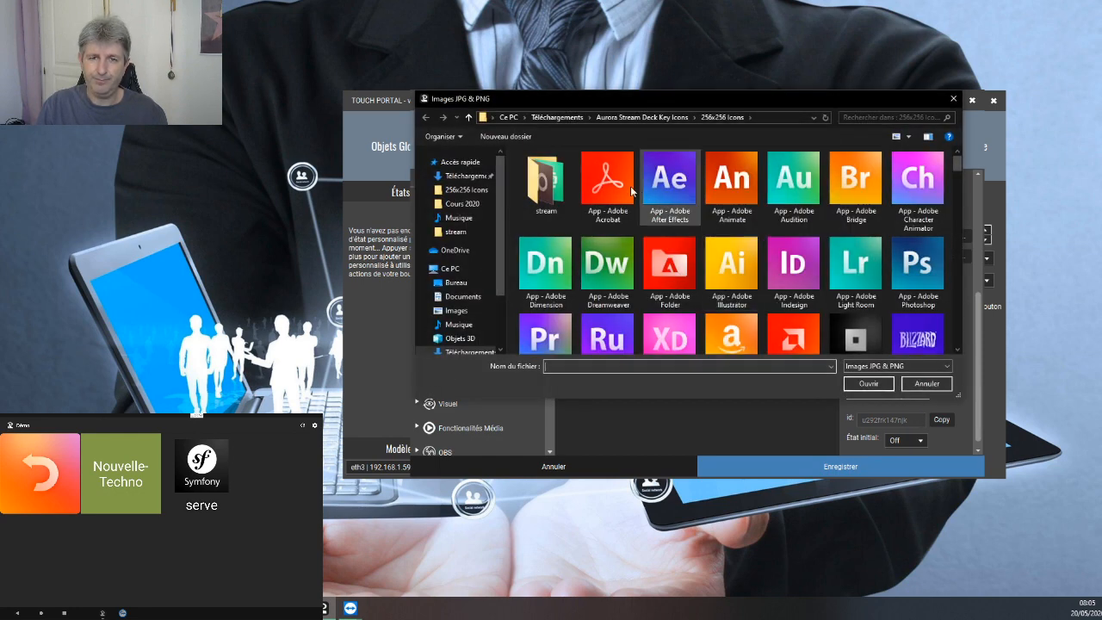
double_click(546, 198)
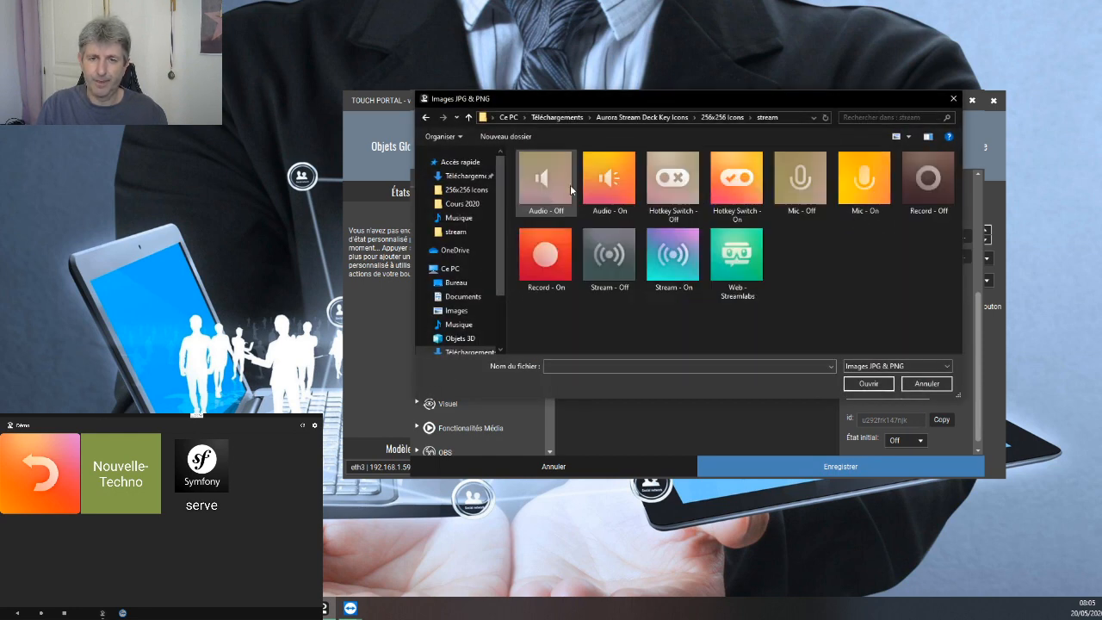
double_click(819, 193)
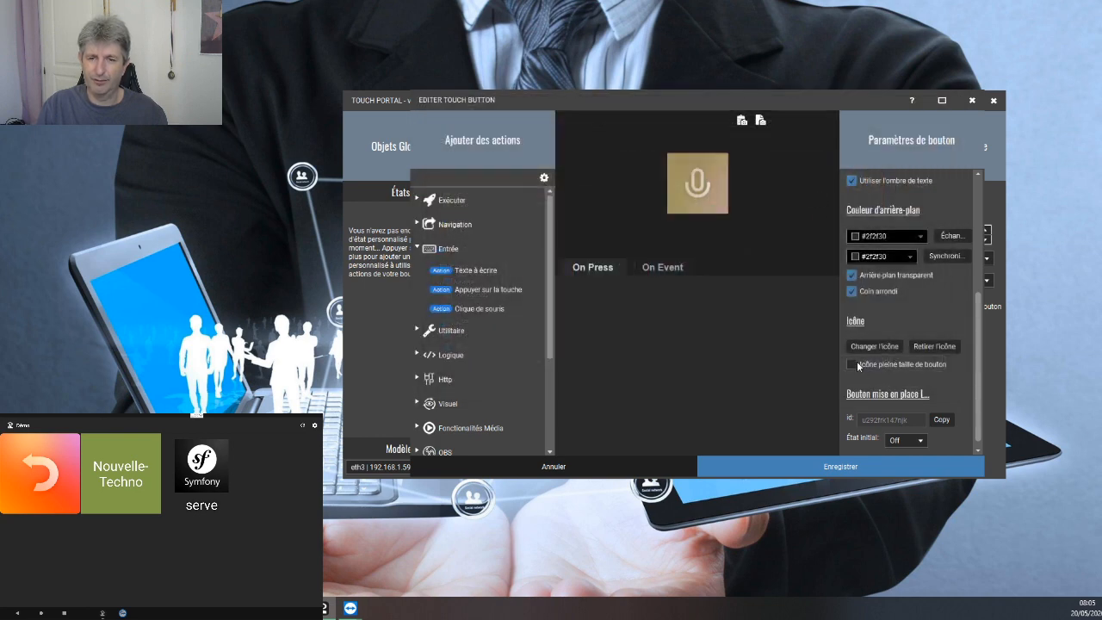
left_click(903, 364)
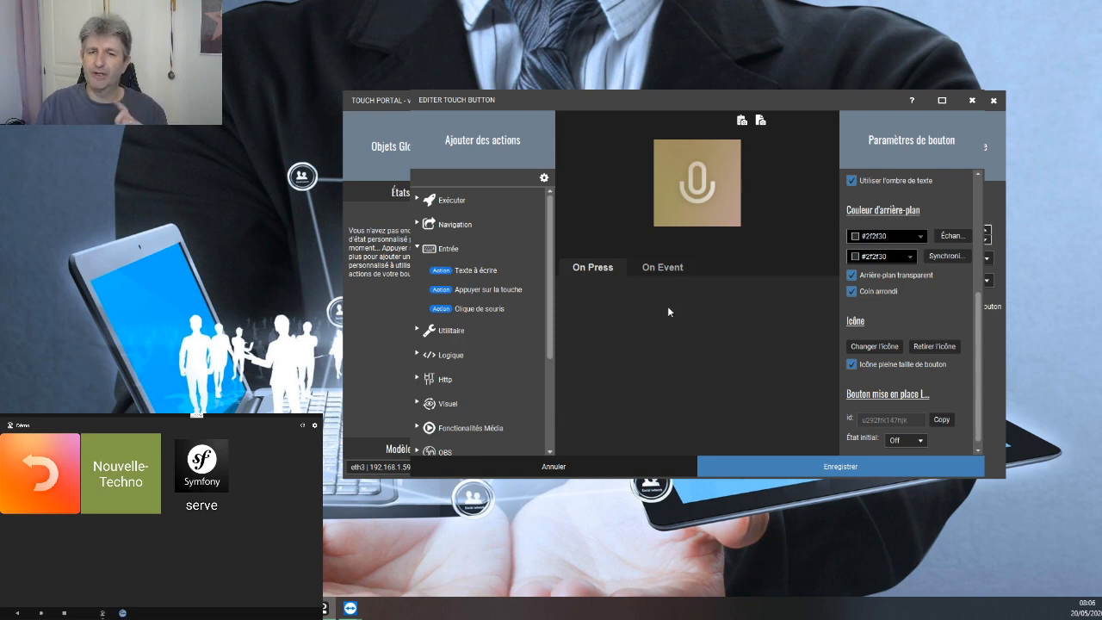
Collapse the Entrée actions and show the actions available under Logique.
scroll(908, 270, "down", 1)
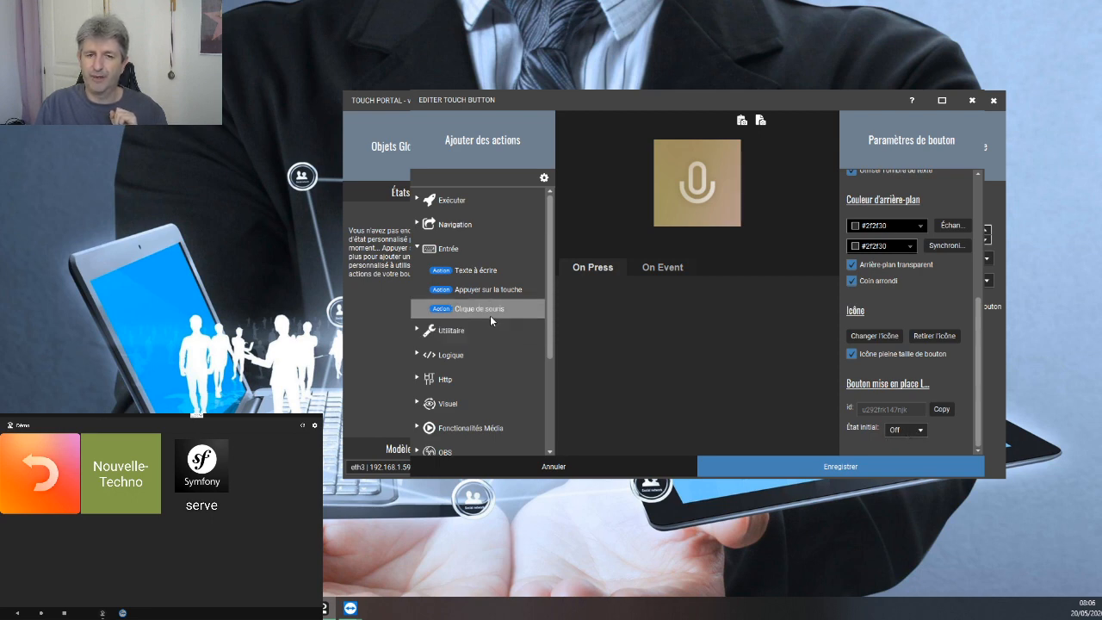
left_click(415, 249)
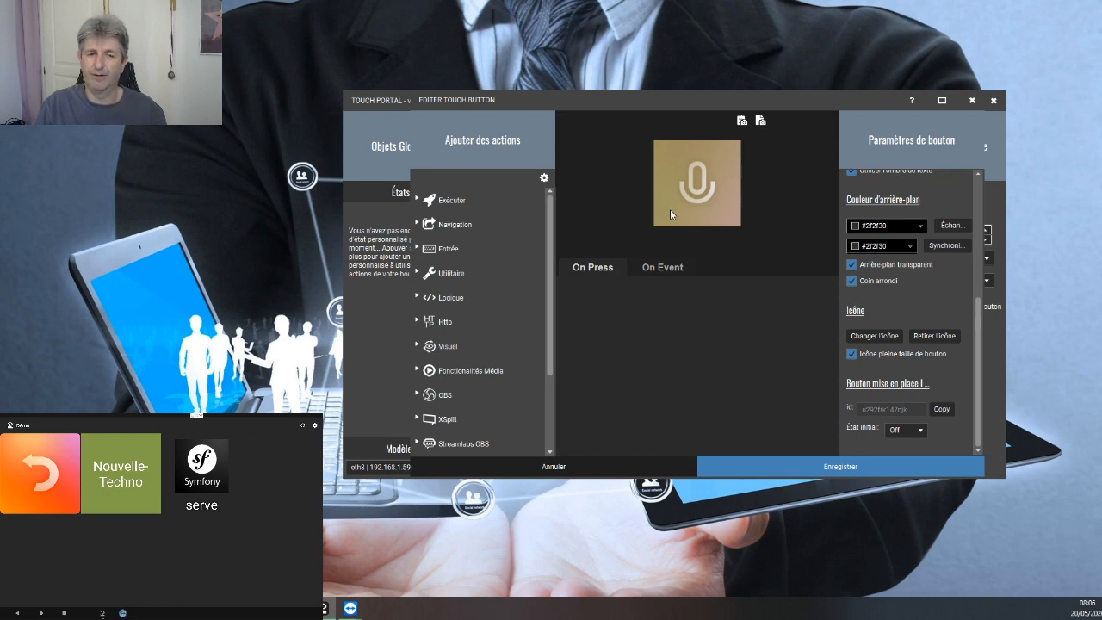
left_click(420, 300)
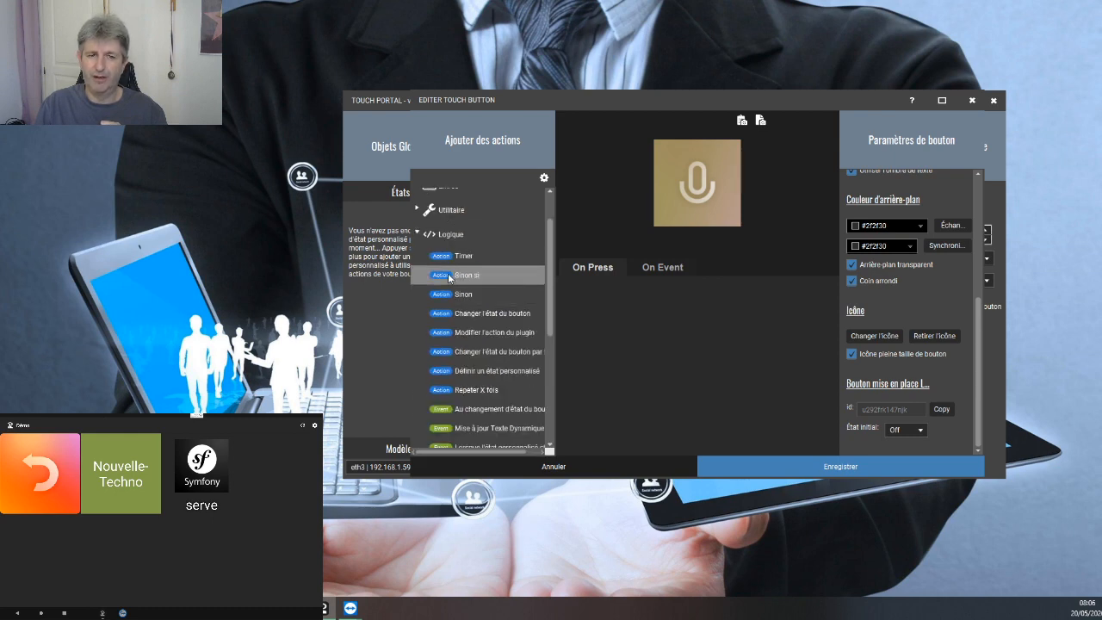
Add a Sinon si block to On Press that tests whether This button state is Off, and insert a Sinon branch.
scroll(466, 262, "down", 1)
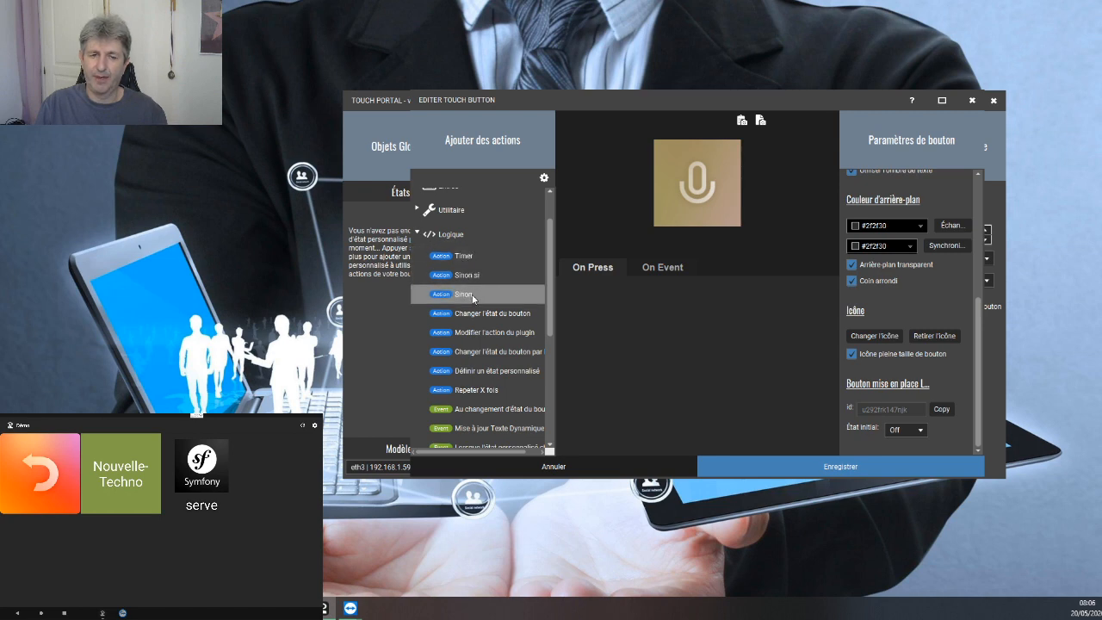
double_click(465, 275)
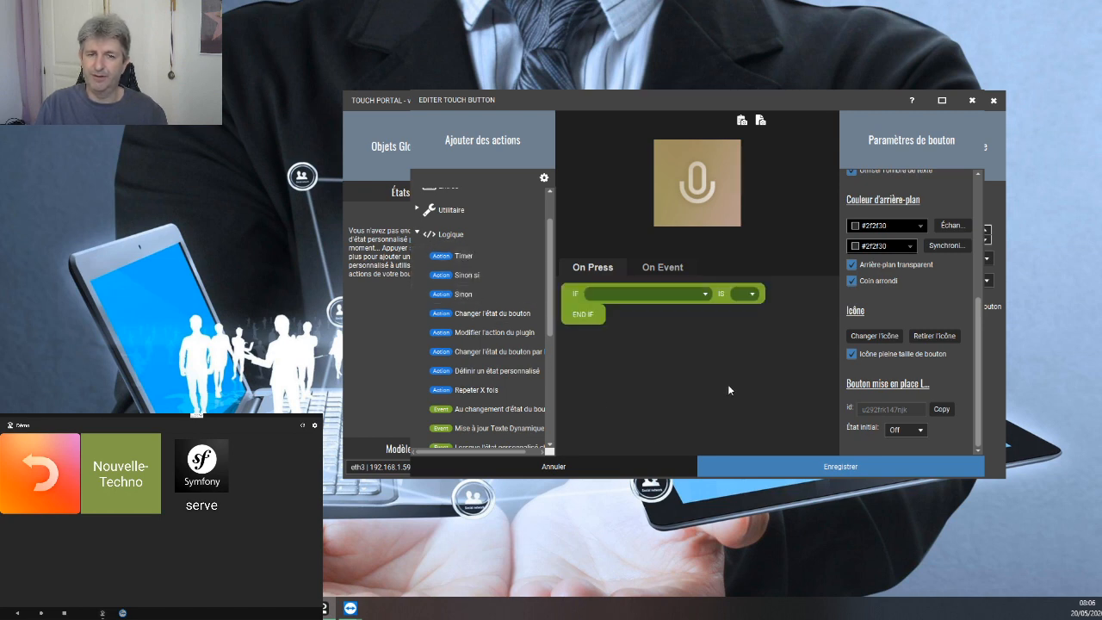
left_click(703, 294)
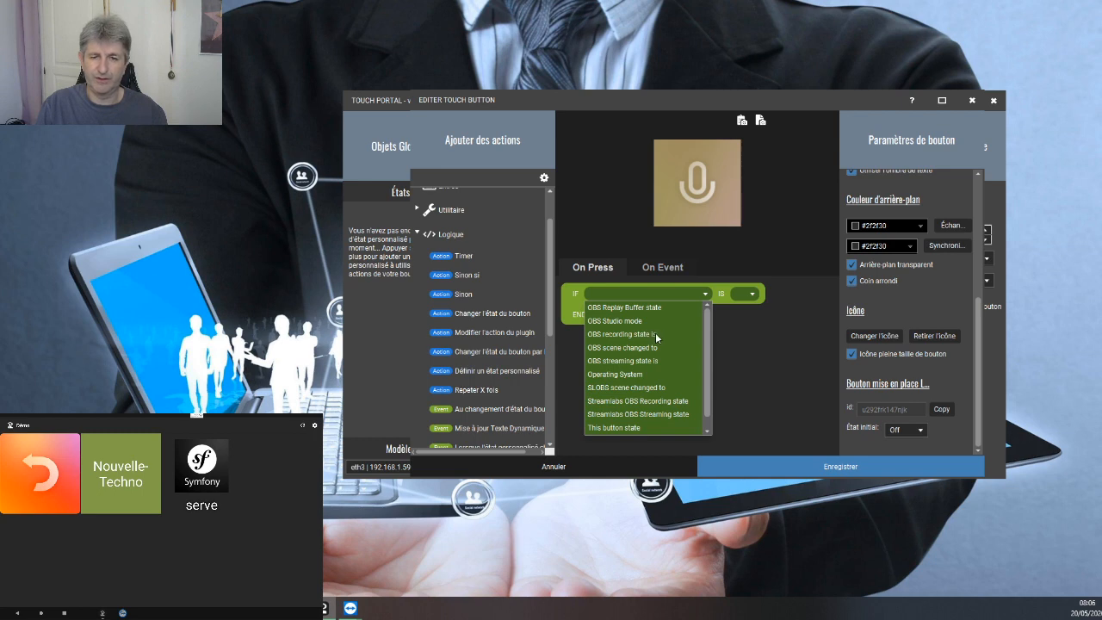
scroll(665, 365, "down", 1)
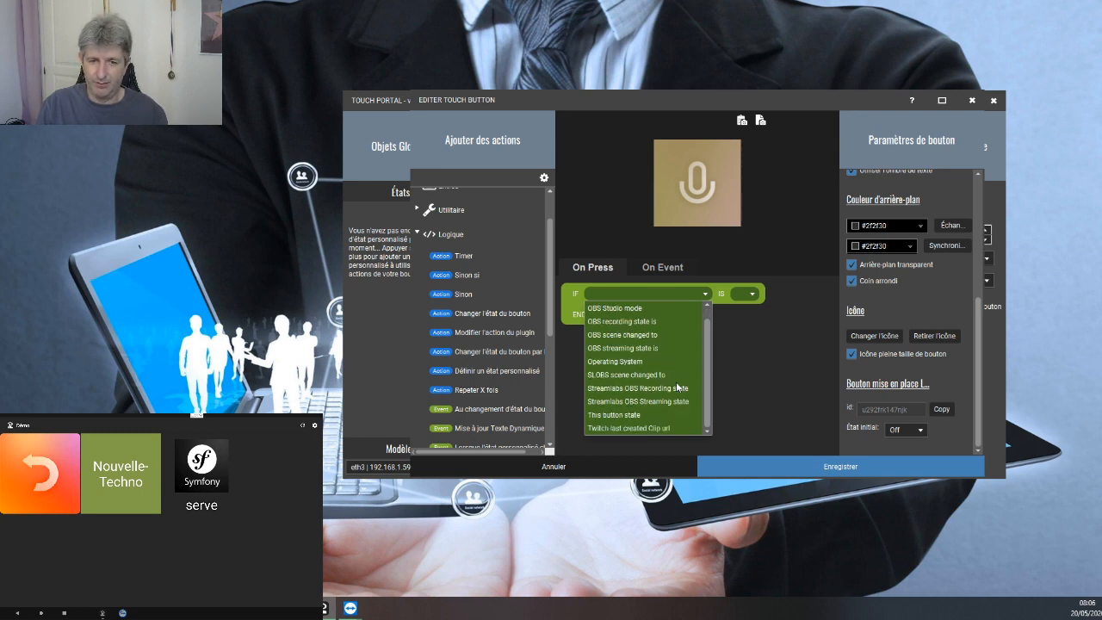
left_click(607, 415)
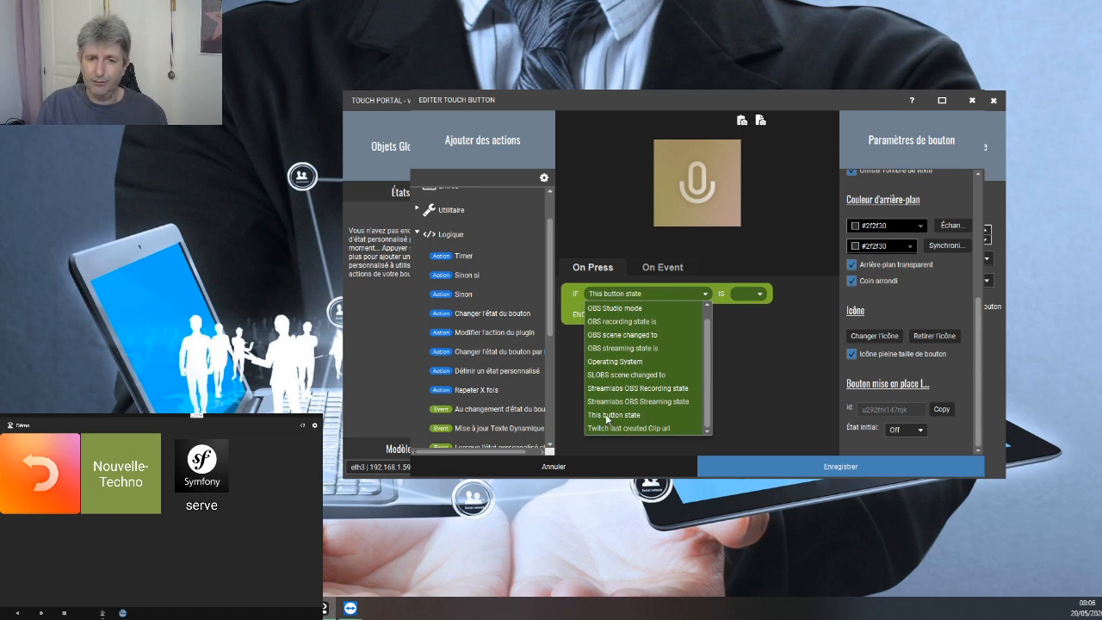
left_click(751, 293)
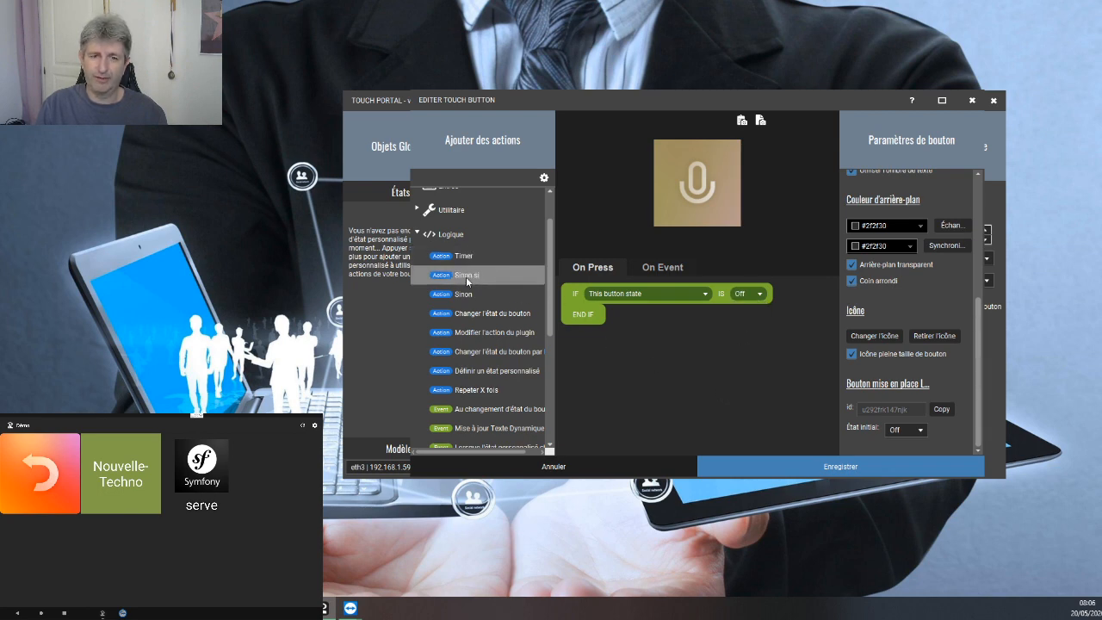
left_click_drag(463, 294, 602, 315)
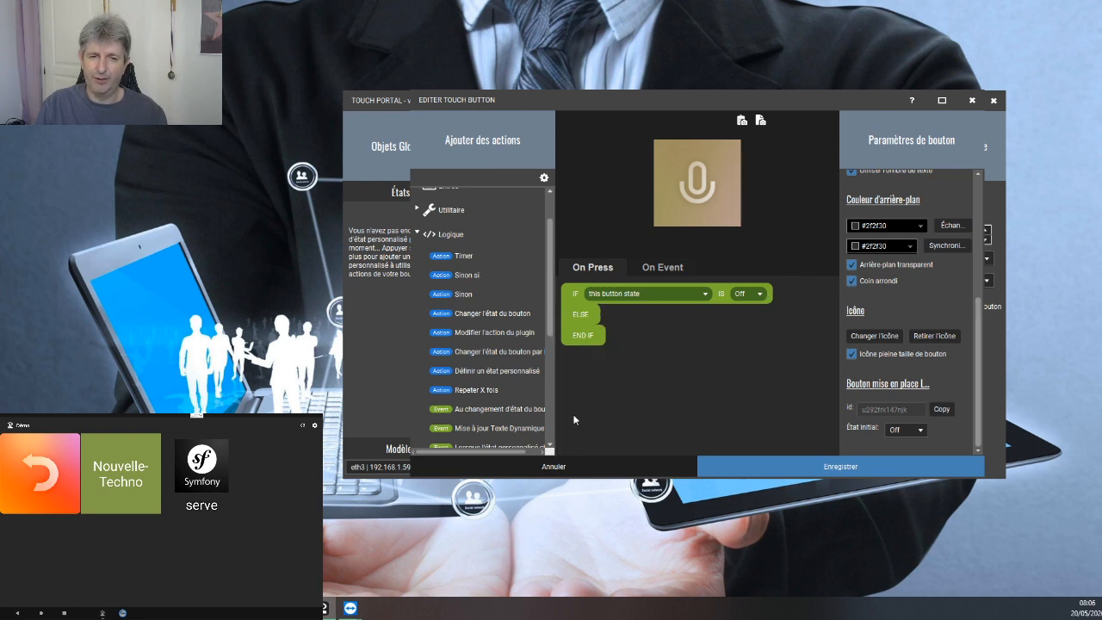
Place a Changer l'état du bouton action inside the IF branch and set it to On.
scroll(474, 337, "down", 3)
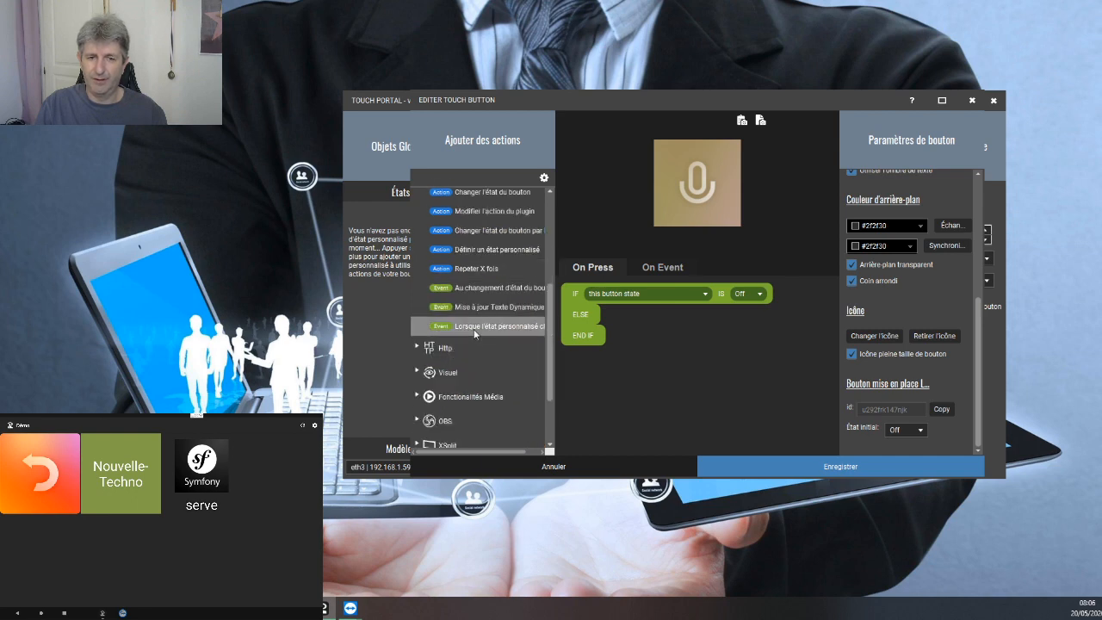
scroll(473, 329, "up", 2)
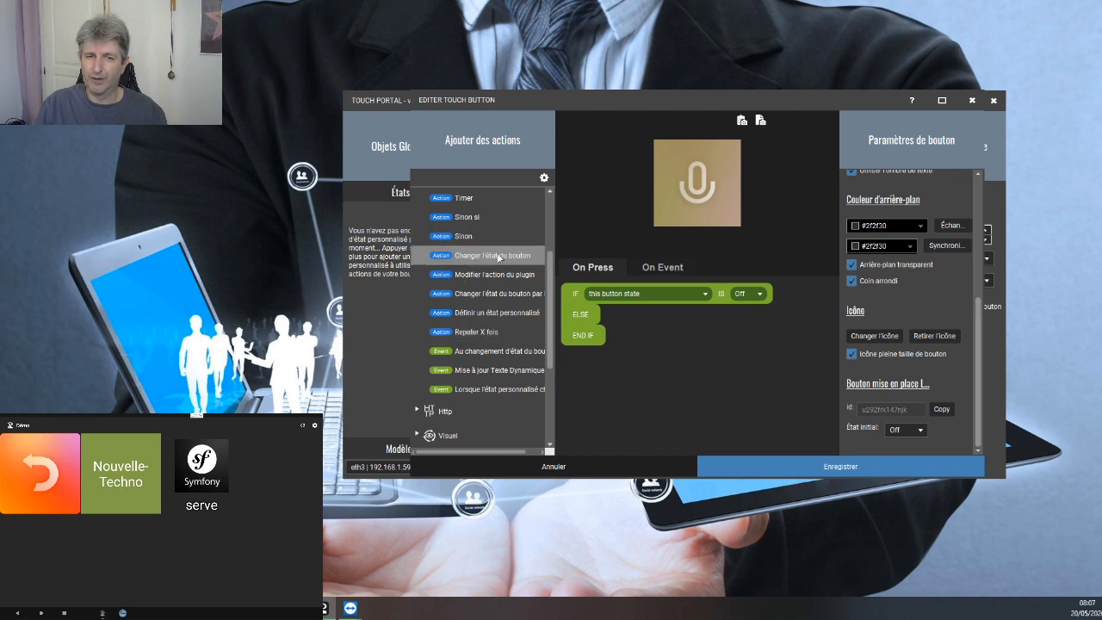
left_click_drag(470, 256, 613, 318)
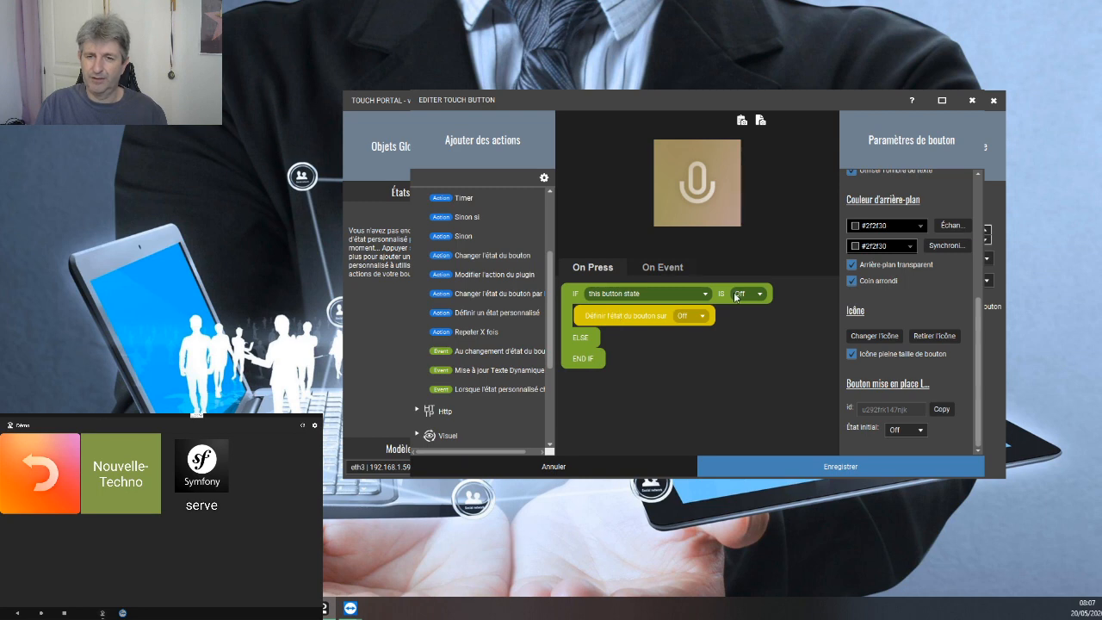
left_click(698, 318)
left_click(681, 329)
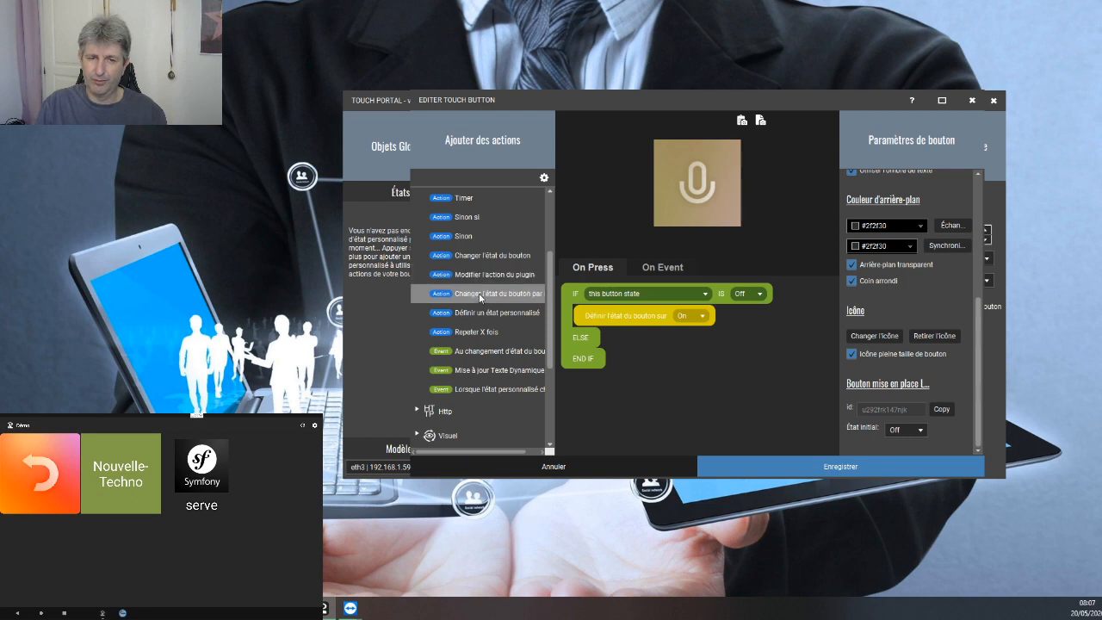
Place a Changer l'état du bouton action inside the ELSE branch and set it to Off.
left_click_drag(479, 255, 633, 362)
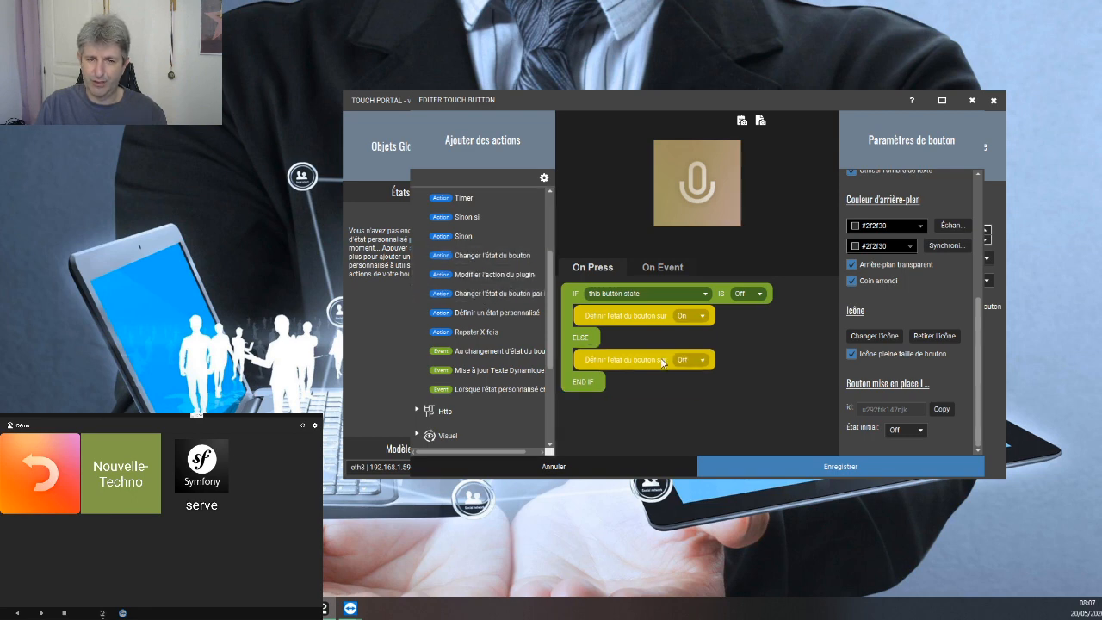
left_click(704, 365)
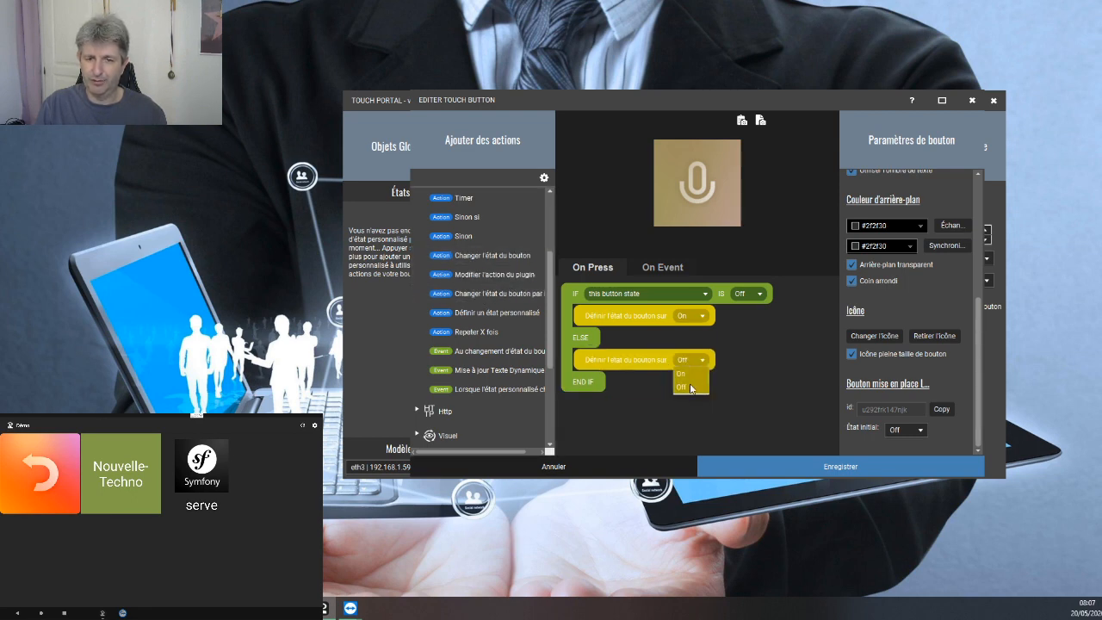
left_click(686, 385)
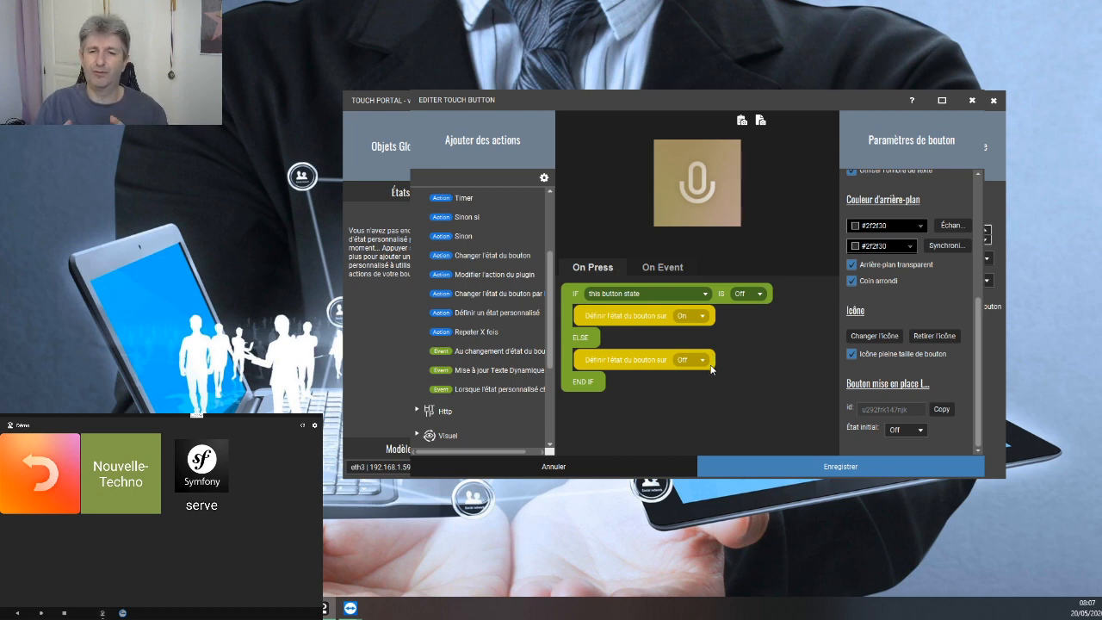
Add a button state change event under On Event and start a Changer le visuel du bouton action inside it.
left_click(672, 263)
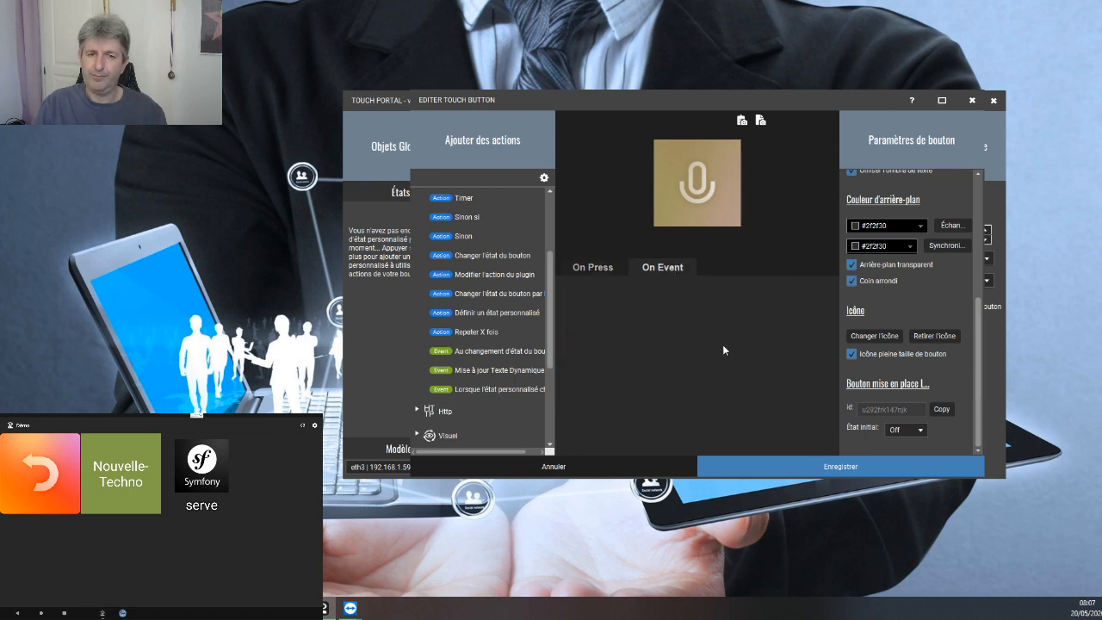
double_click(495, 353)
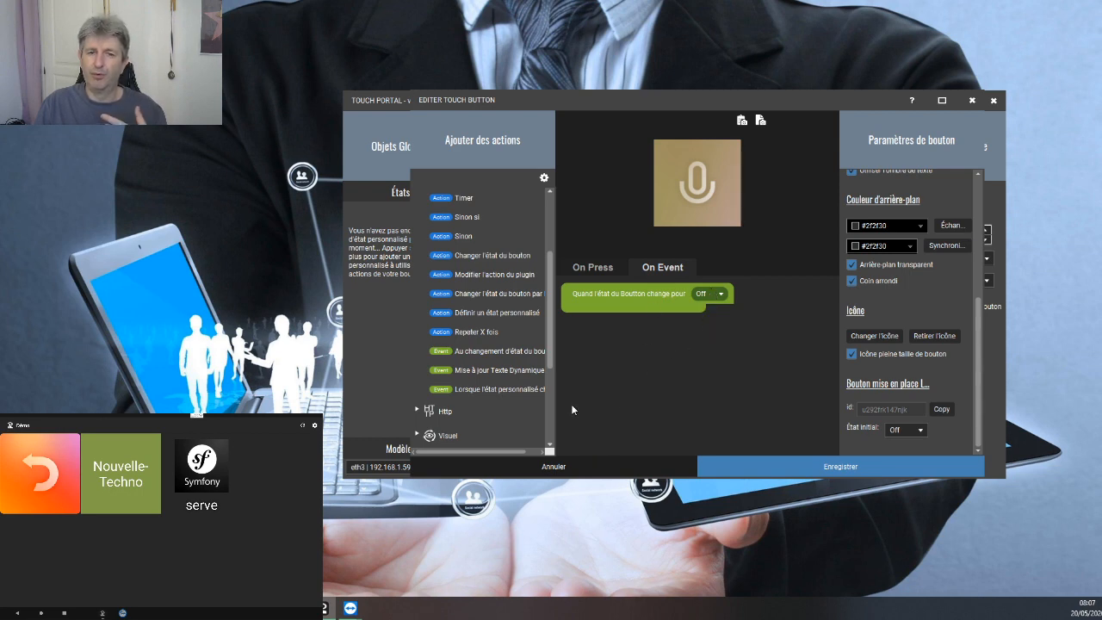
scroll(449, 382, "down", 3)
scroll(449, 382, "up", 3)
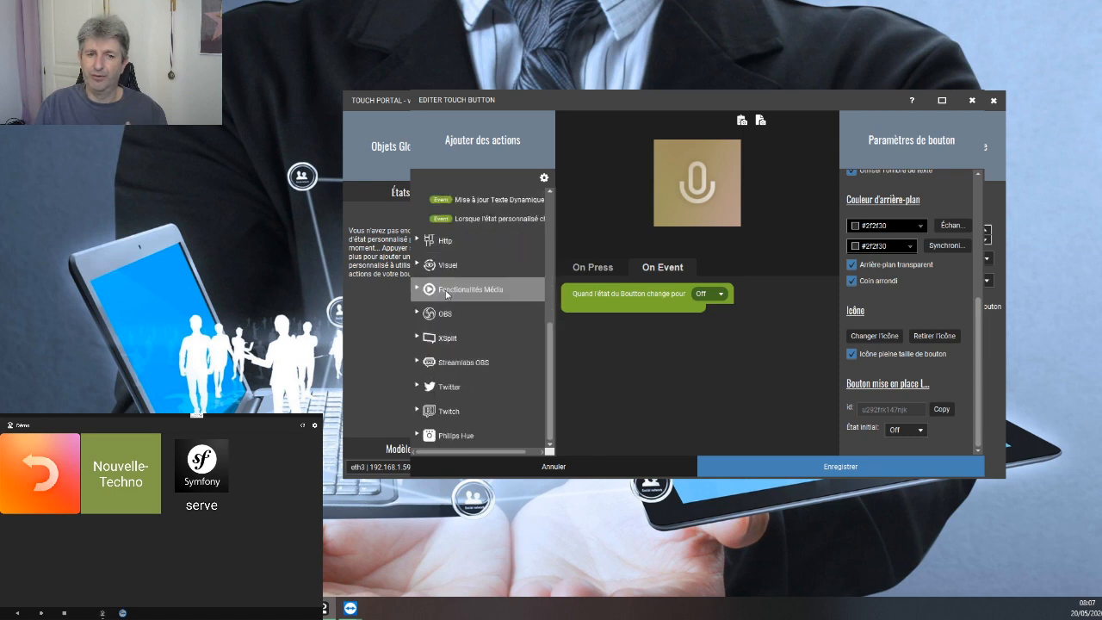
left_click(418, 399)
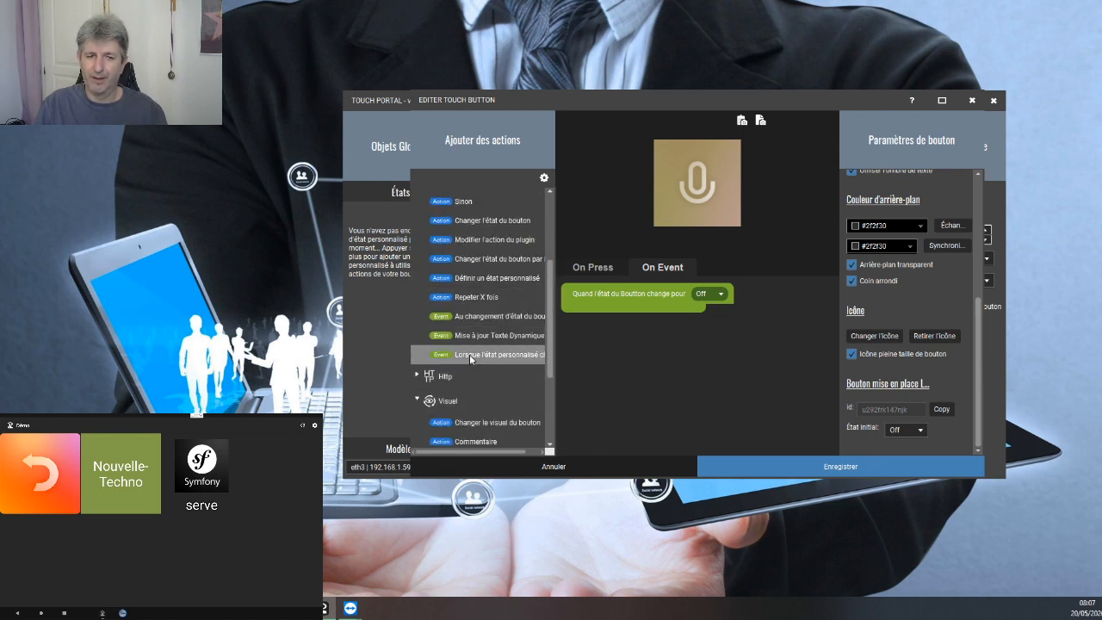
scroll(469, 354, "down", 1)
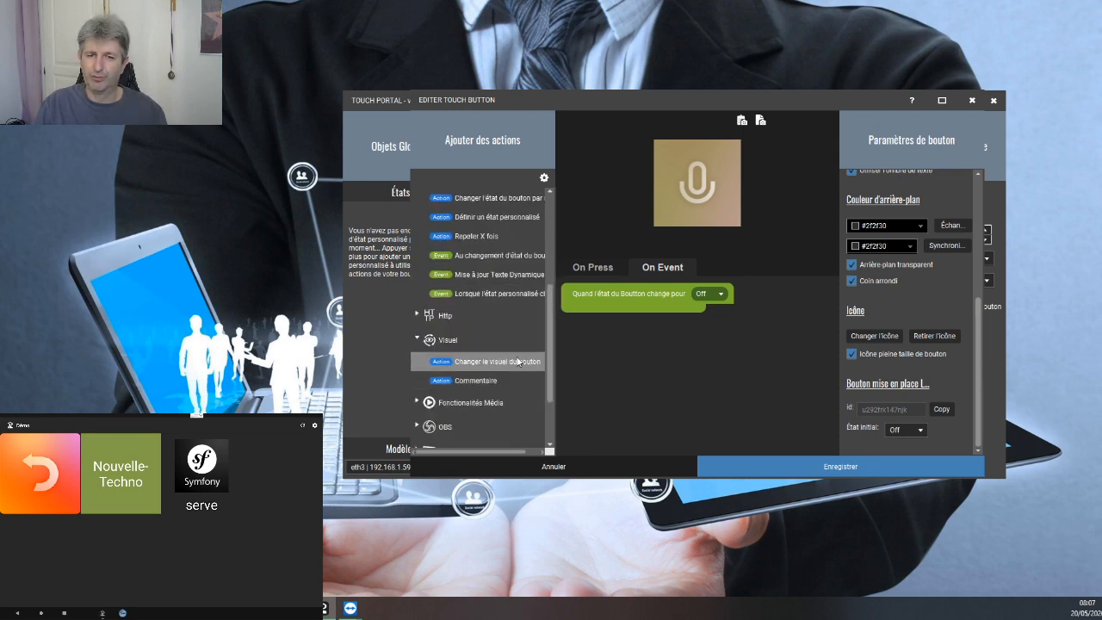
left_click_drag(518, 361, 628, 348)
left_click_drag(617, 92, 680, 115)
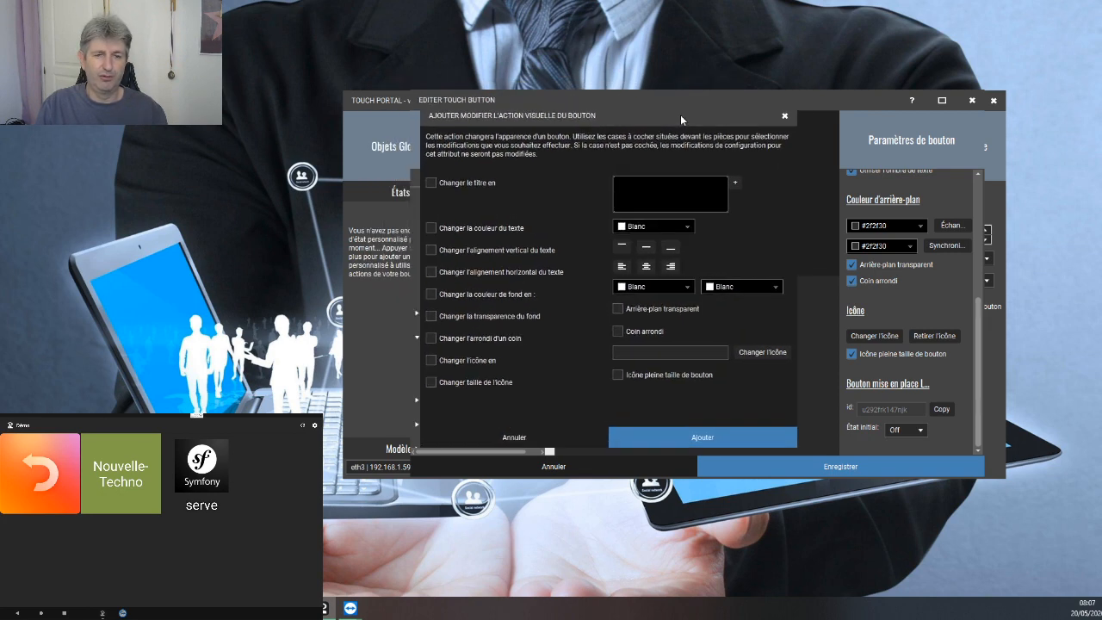
Make the visual action change the icon to the Mic - On image file, and set its event's trigger state to On.
left_click(436, 363)
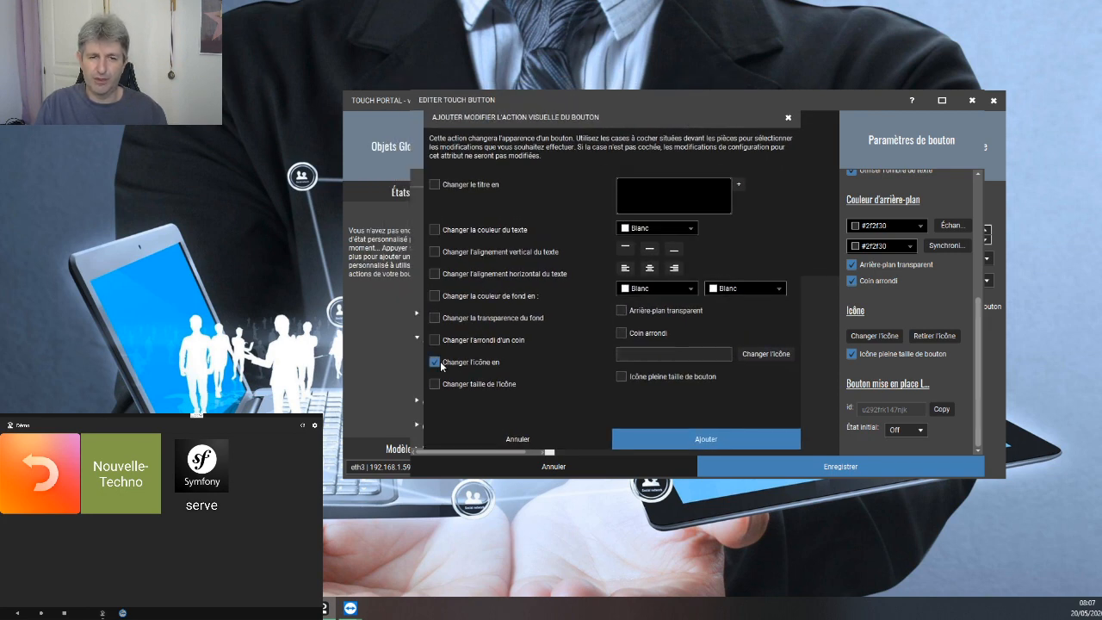
left_click(763, 355)
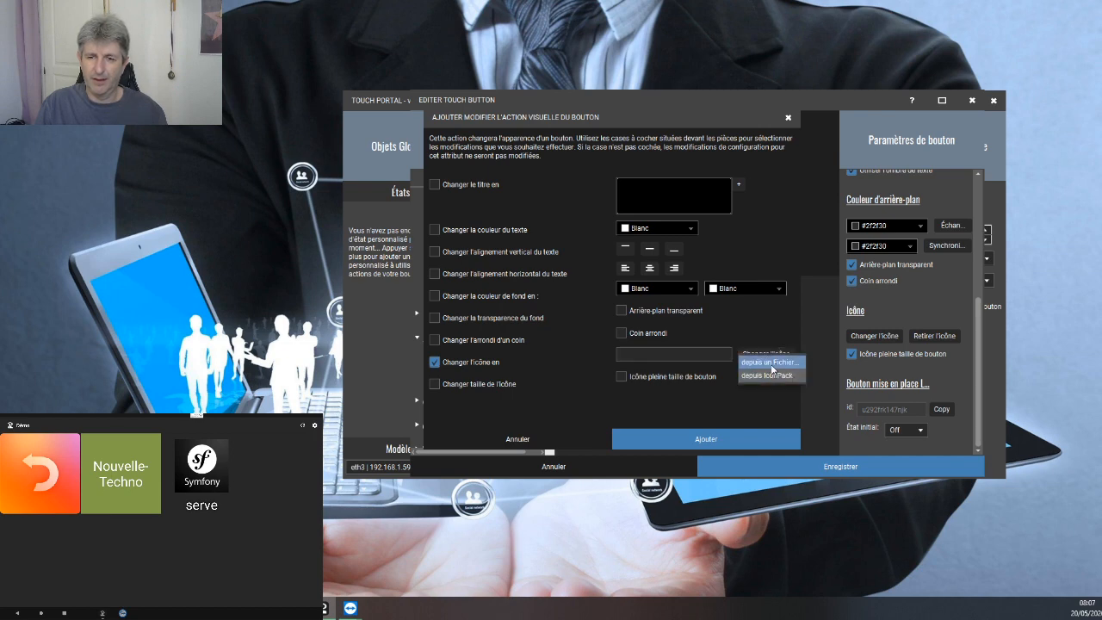
left_click(769, 362)
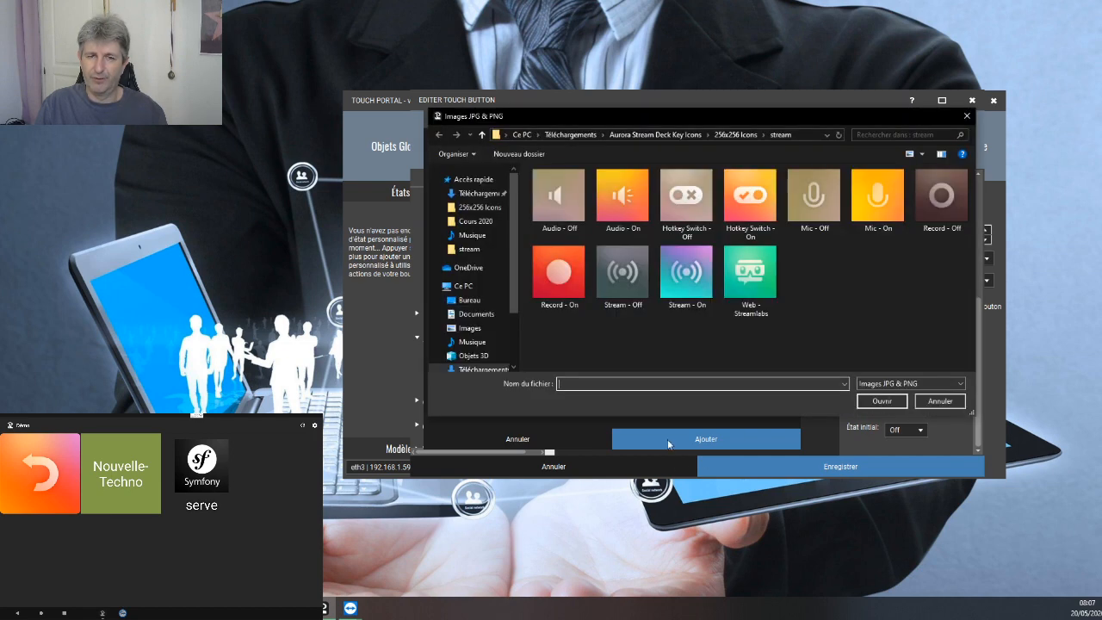
double_click(877, 196)
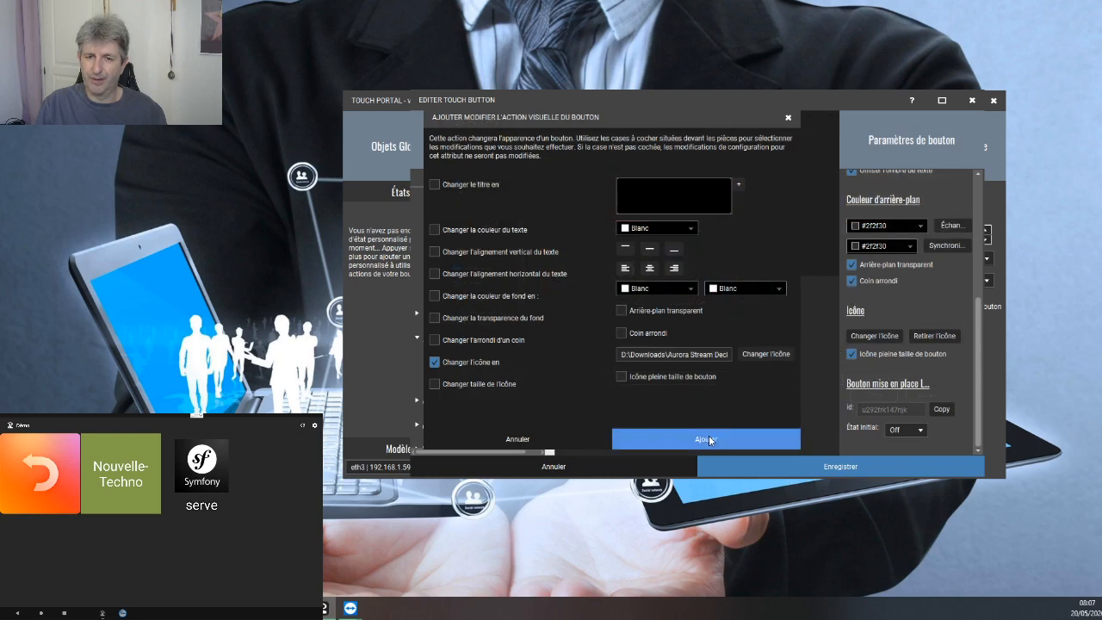
left_click(708, 439)
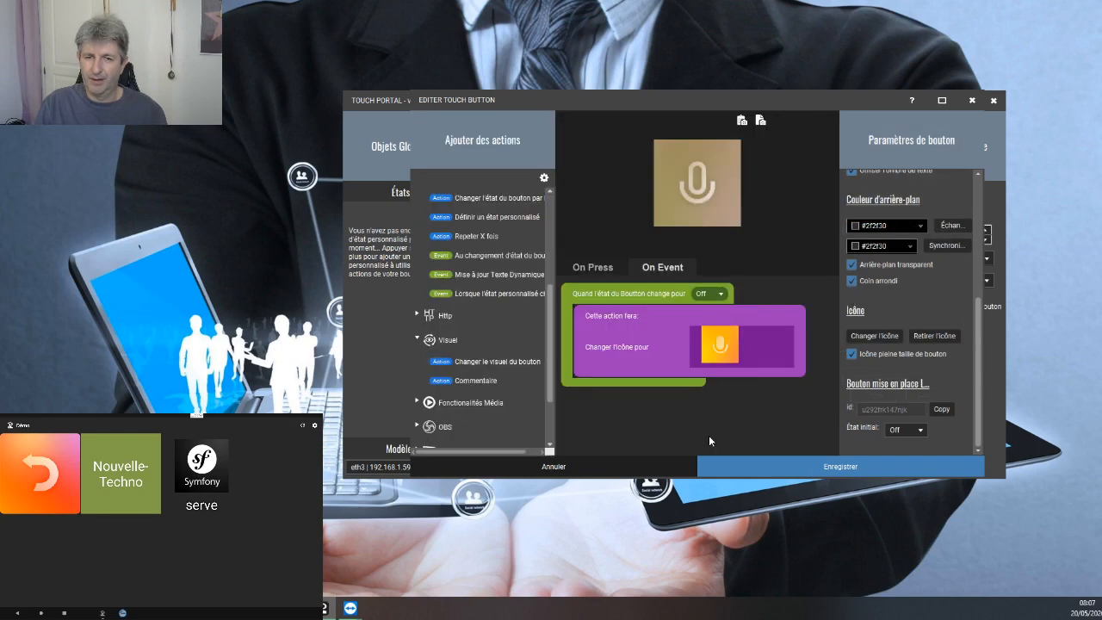
left_click(697, 297)
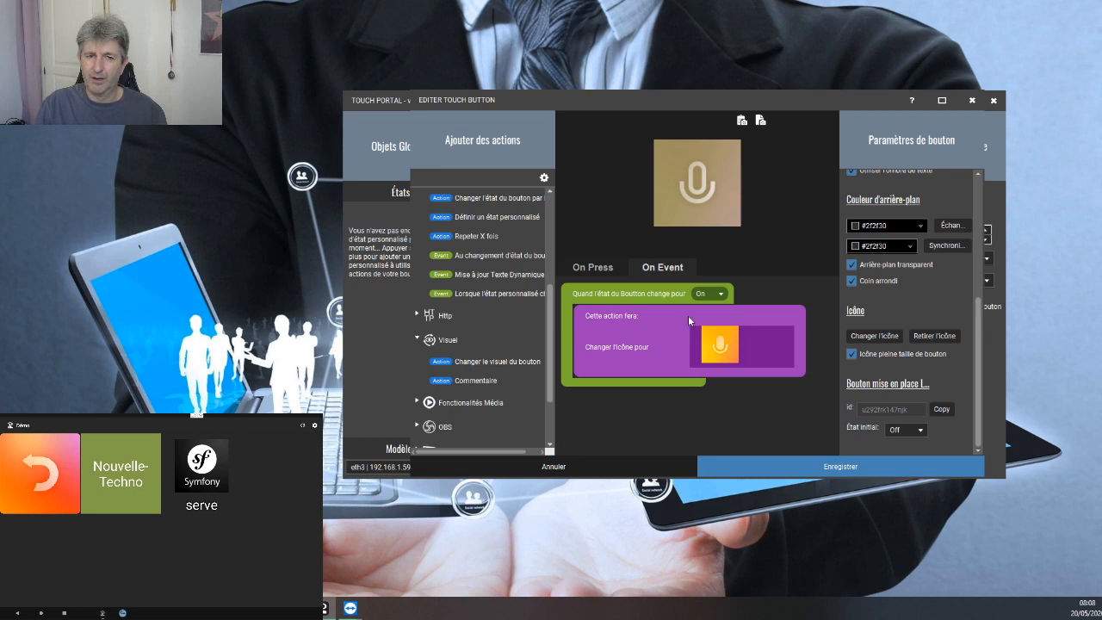
Add a second state change event for Off with a visual action that changes the icon to the Mic - Off image.
double_click(504, 256)
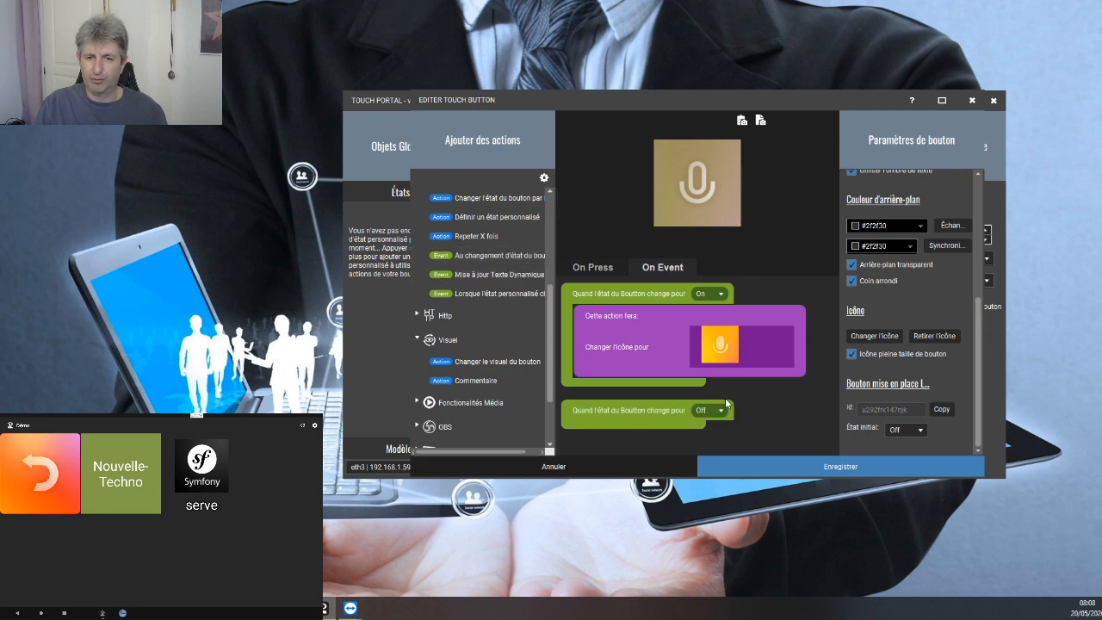
double_click(465, 362)
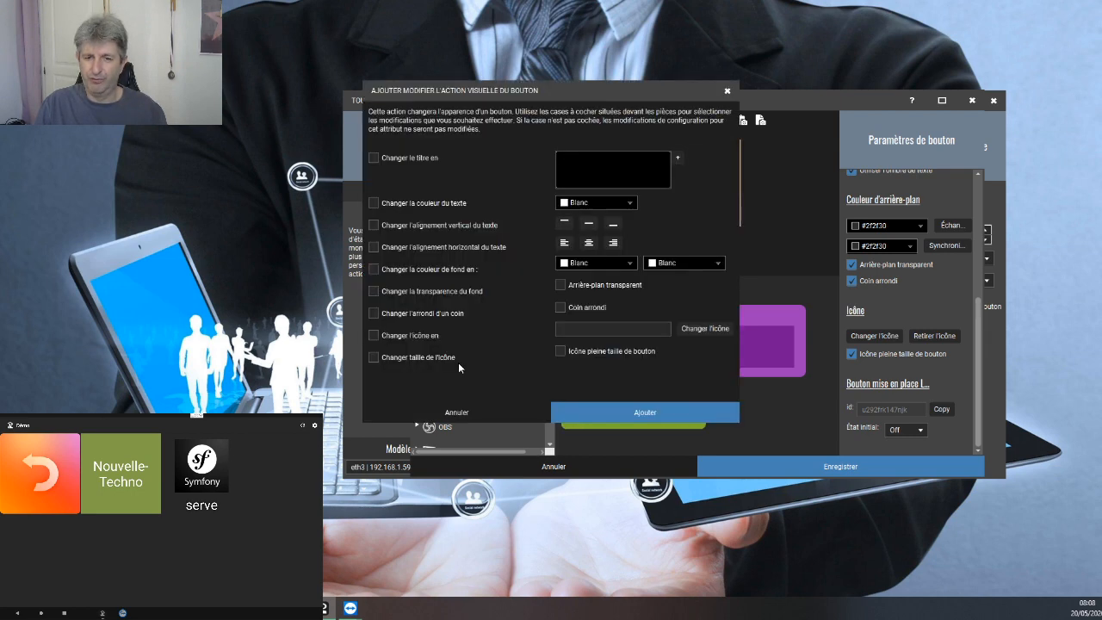
left_click(374, 335)
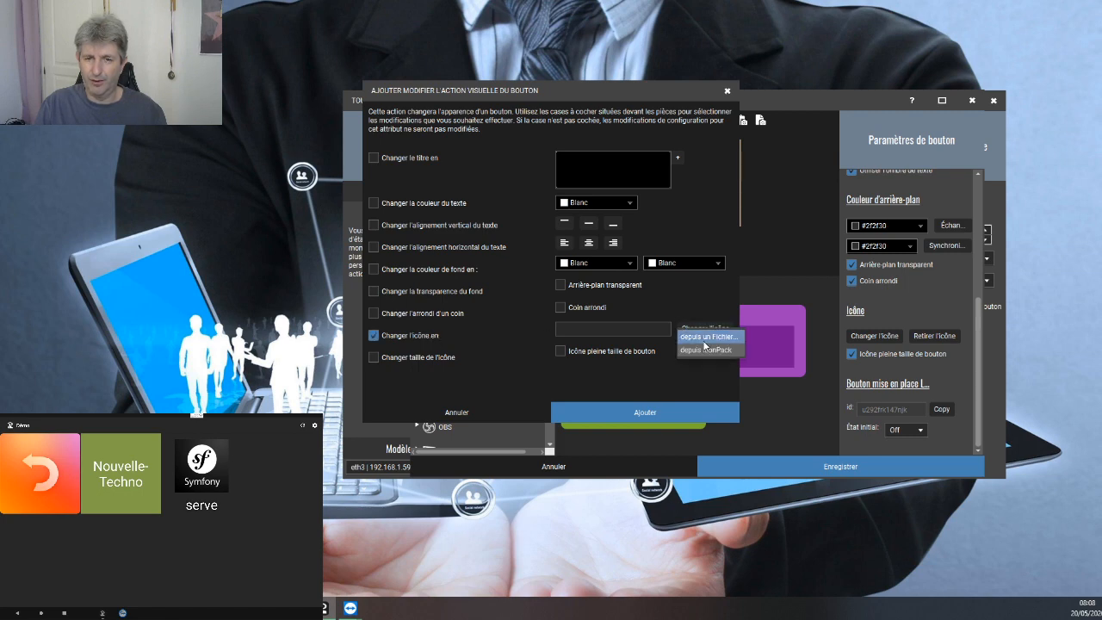
left_click(705, 328)
double_click(754, 172)
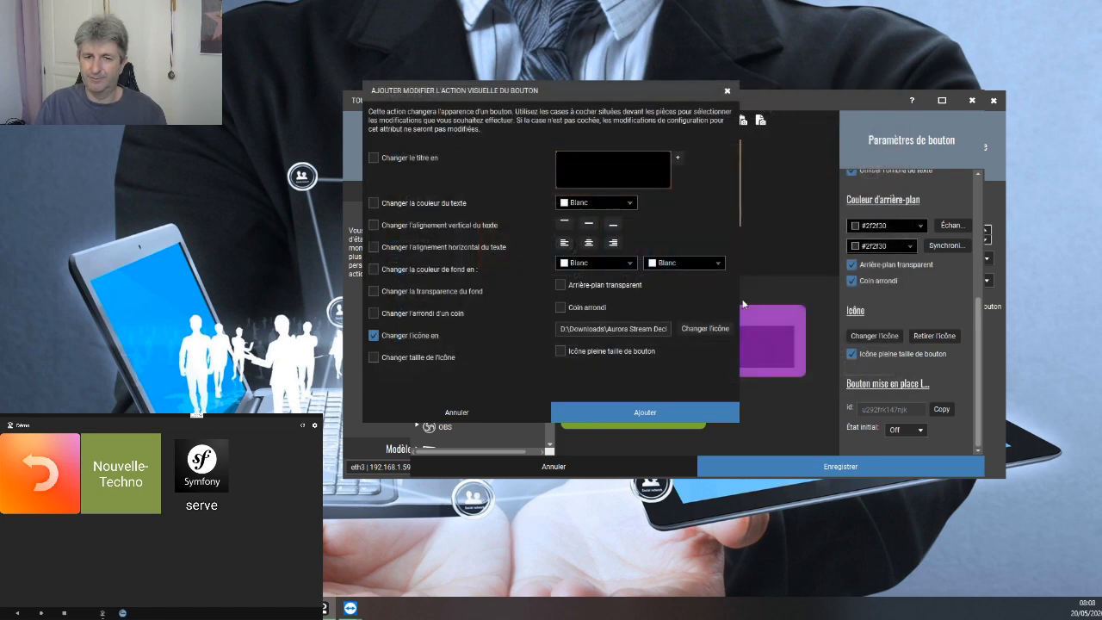
left_click(689, 410)
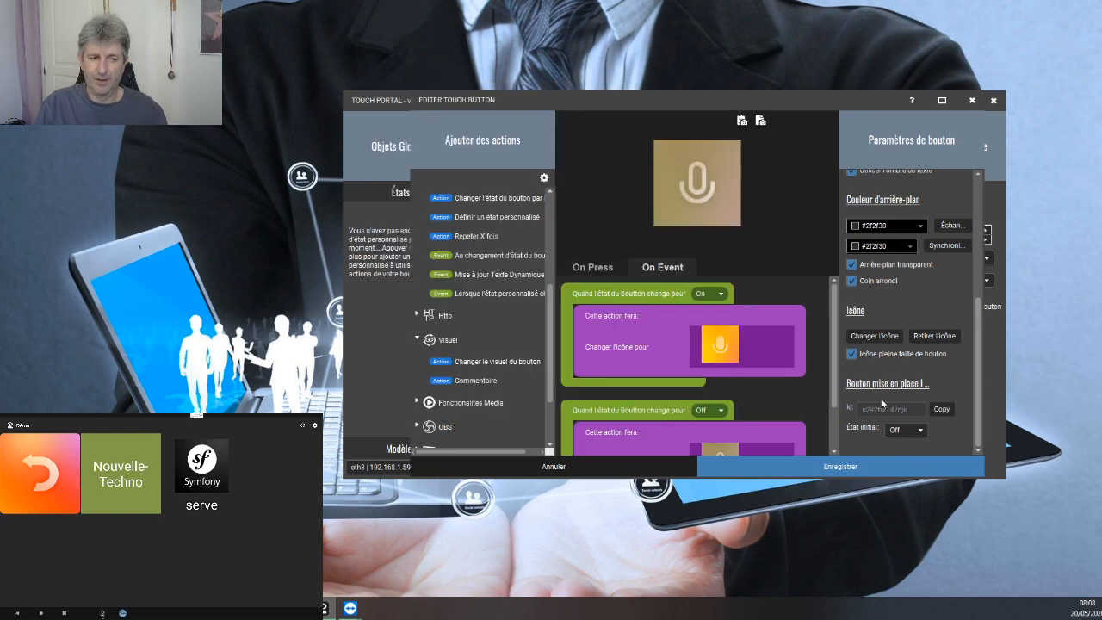
scroll(796, 331, "down", 2)
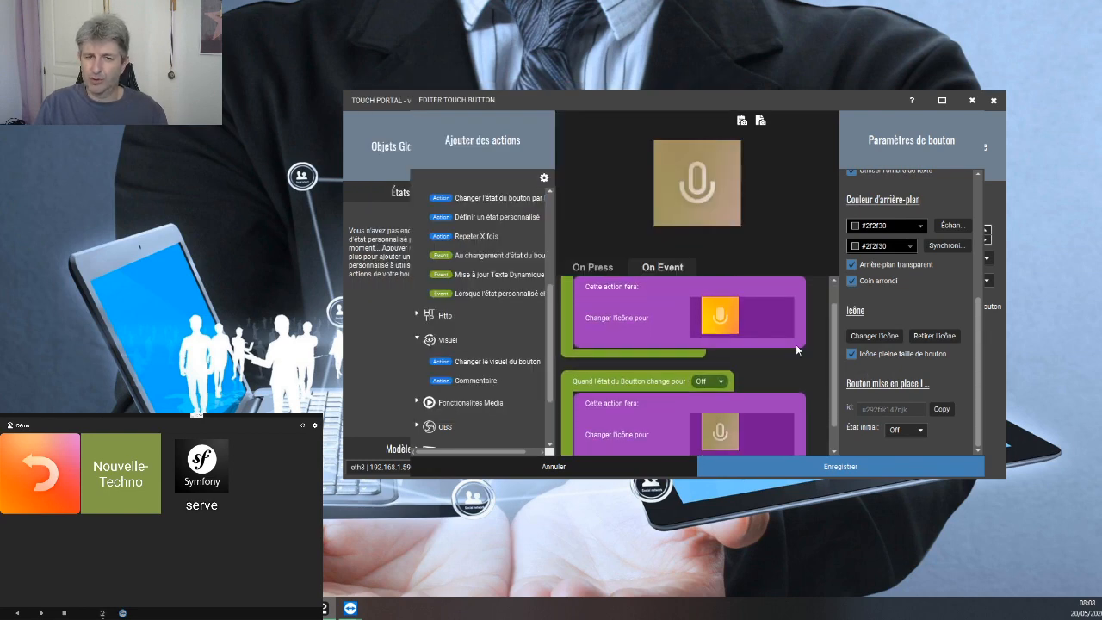
scroll(788, 338, "up", 1)
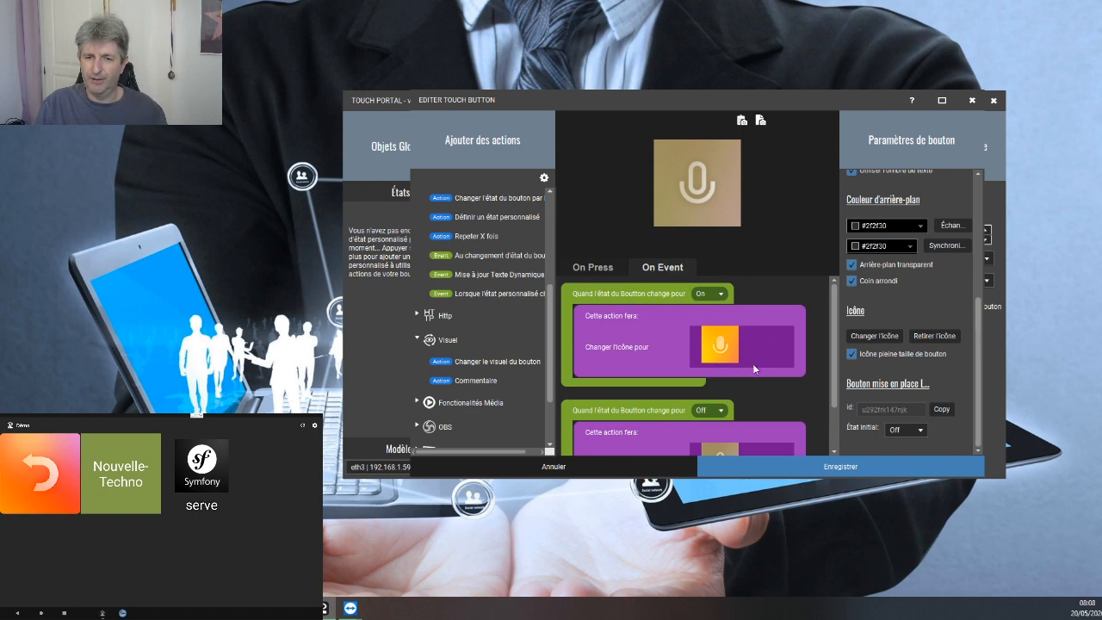
scroll(752, 363, "down", 1)
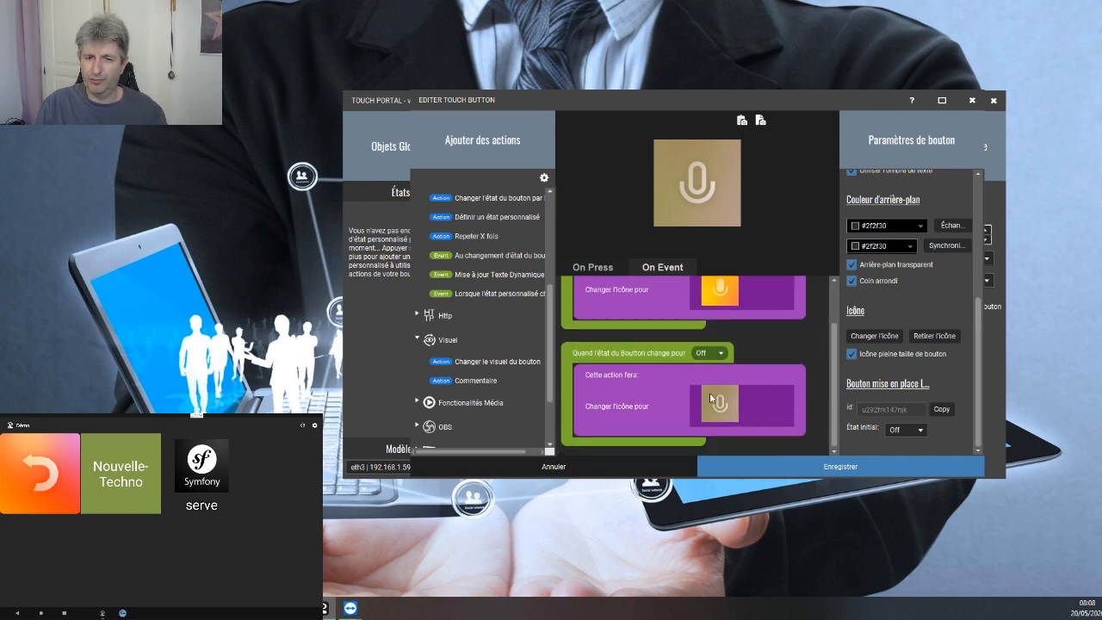
scroll(708, 417, "up", 1)
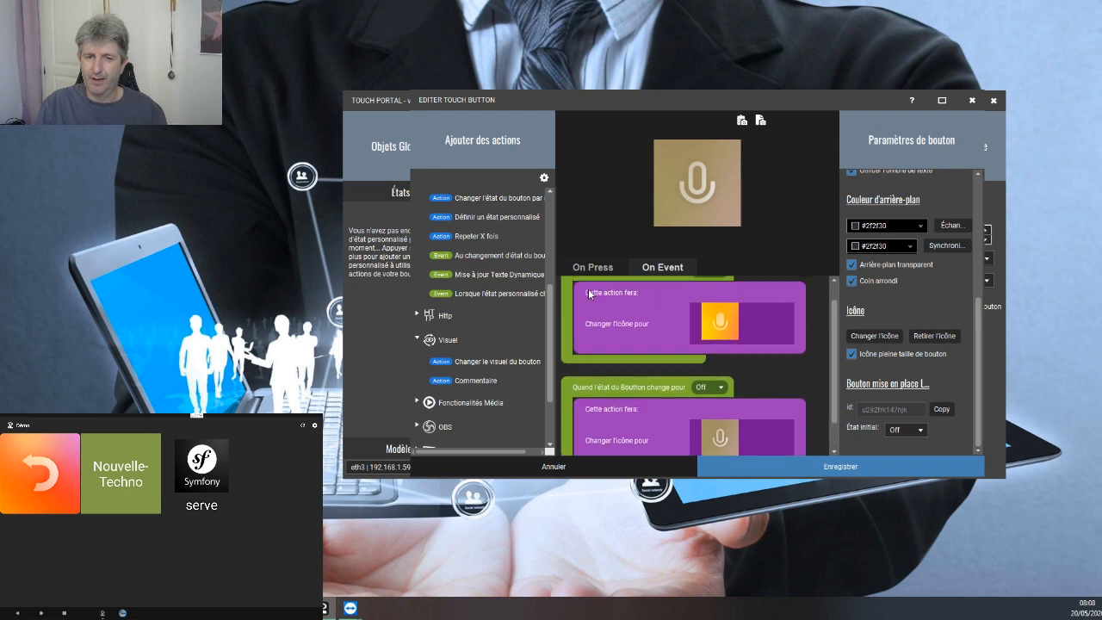
Check the microphone button's On Press logic and save the button.
left_click(590, 268)
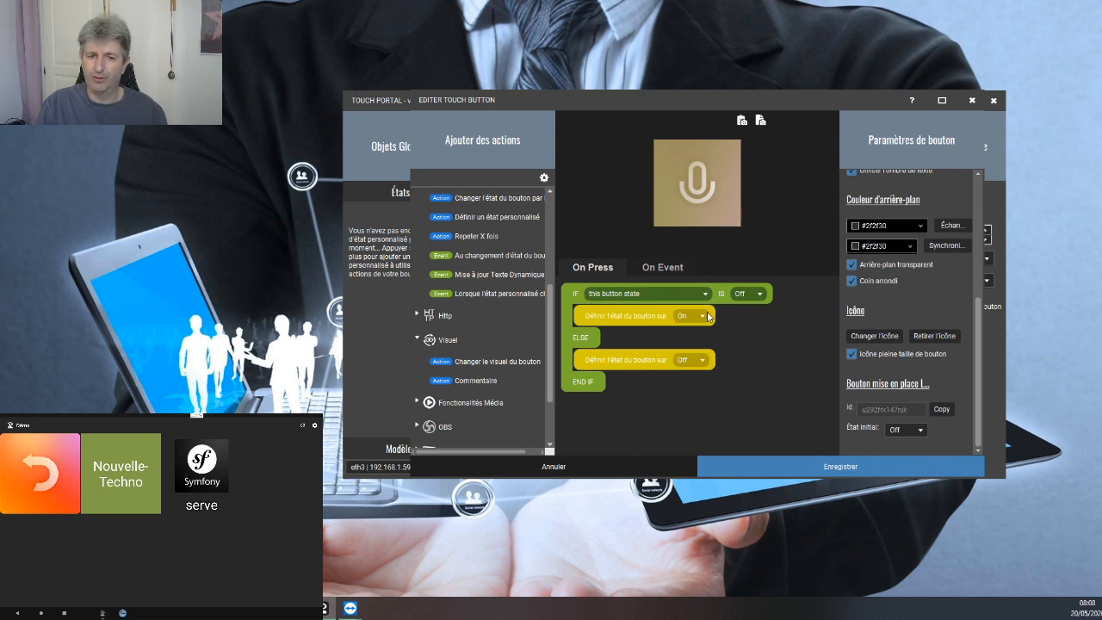
left_click(868, 469)
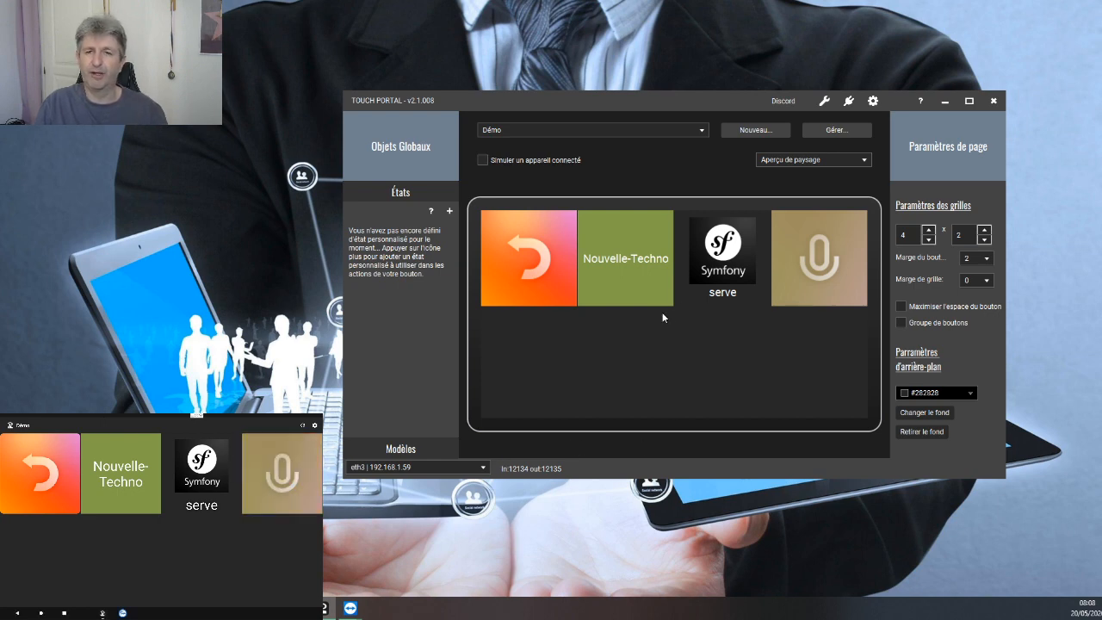
Reopen the microphone button and add a Streamlabs OBS audio action to the IF branch, set to Non Muet for Microphone (Blue Snowball).
left_click(817, 258)
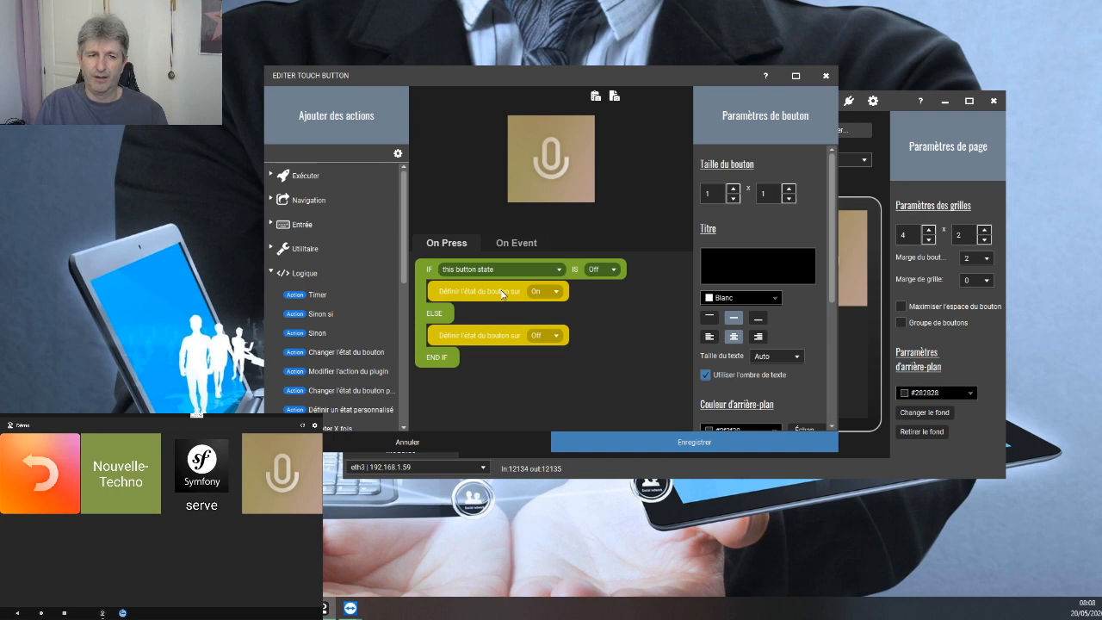
scroll(338, 335, "down", 10)
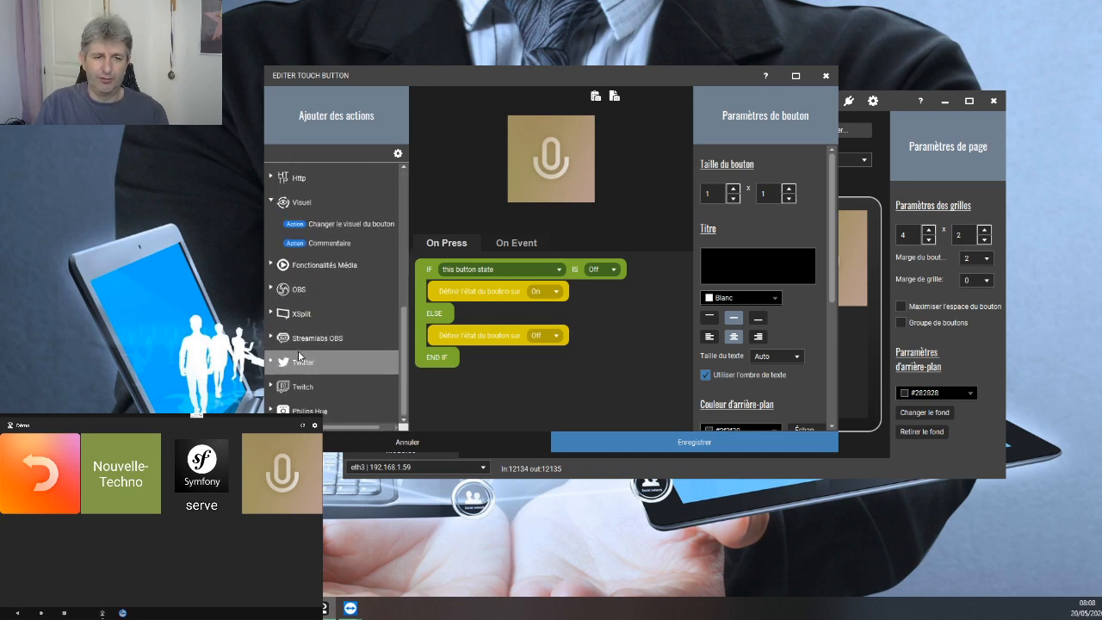
left_click(275, 336)
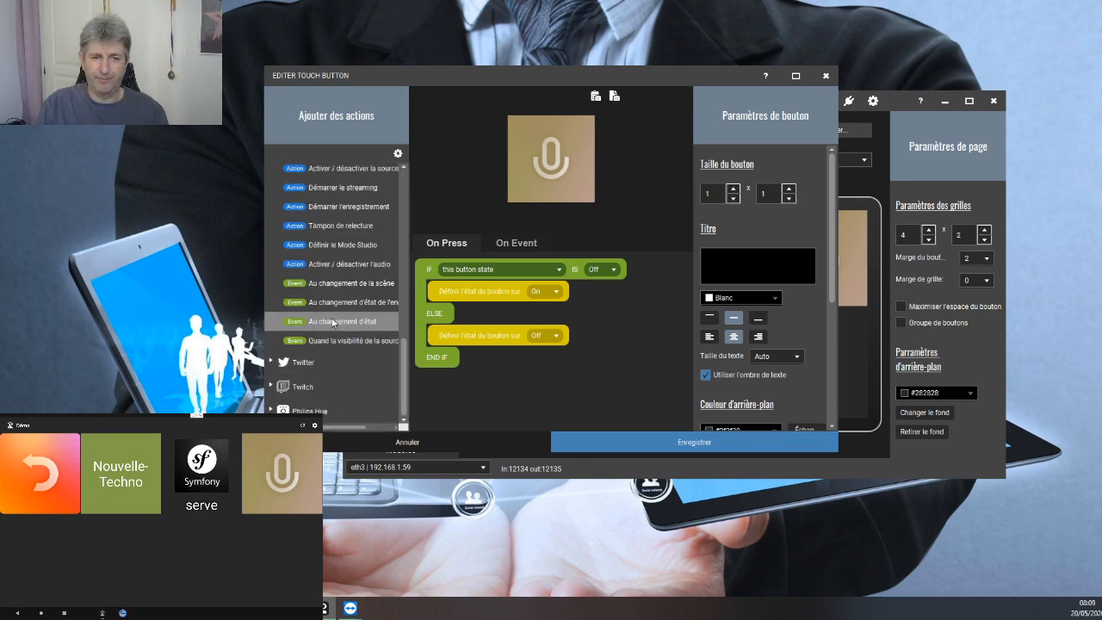
scroll(335, 327, "up", 4)
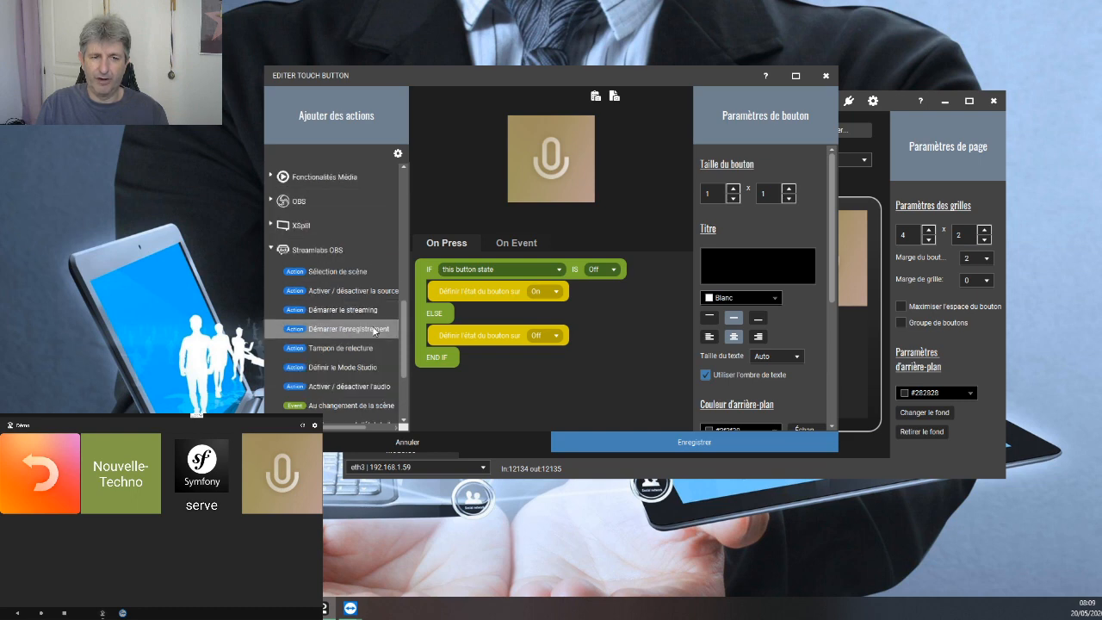
scroll(340, 355, "down", 3)
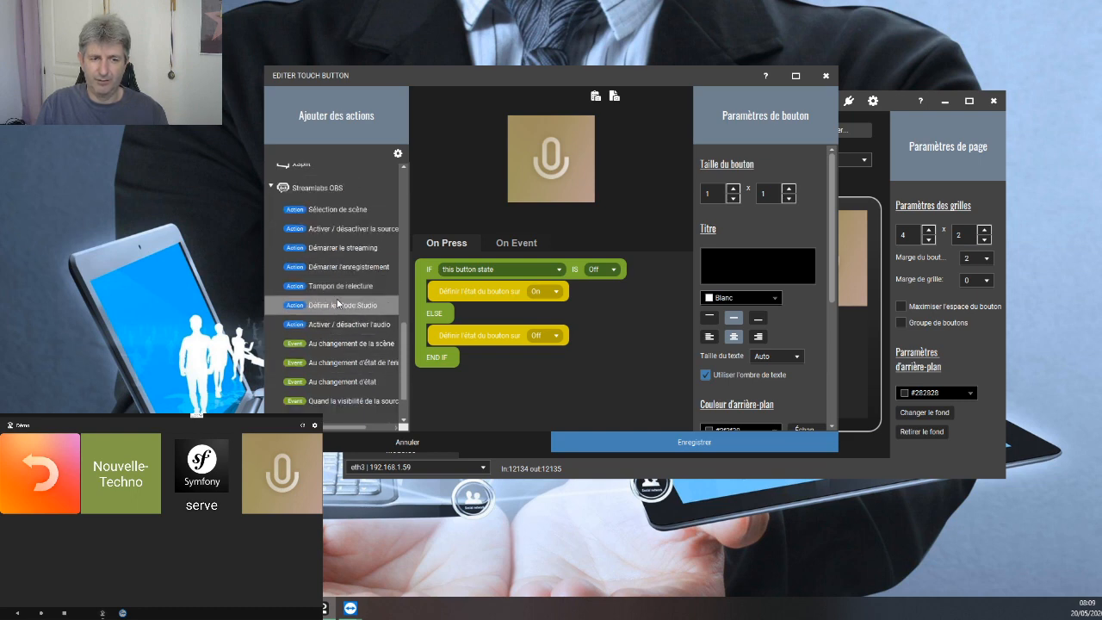
left_click_drag(327, 329, 527, 317)
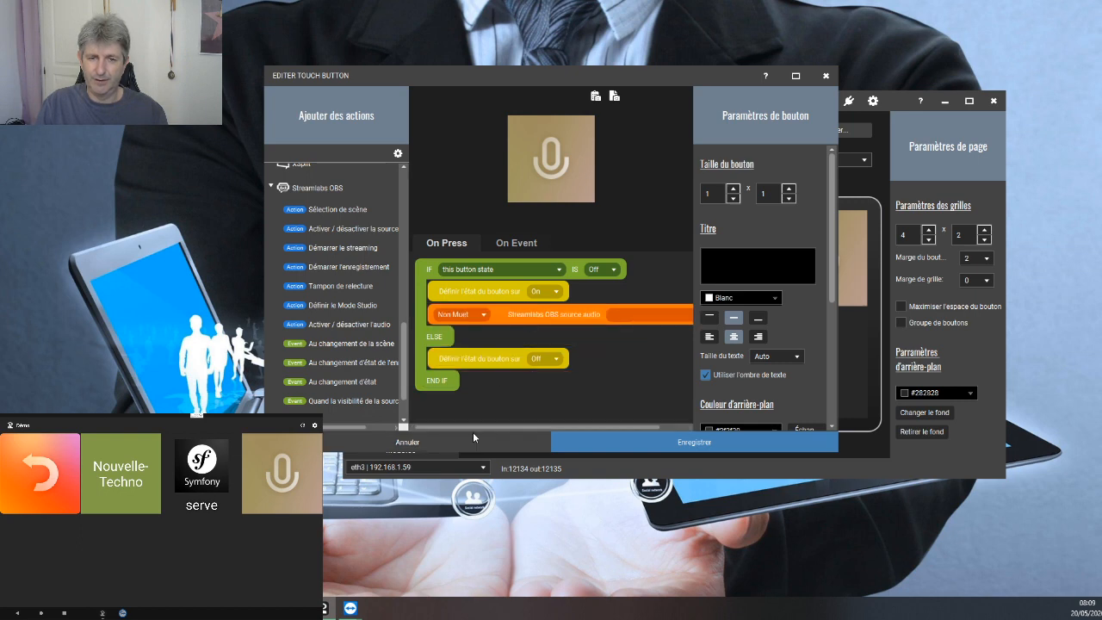
left_click(470, 315)
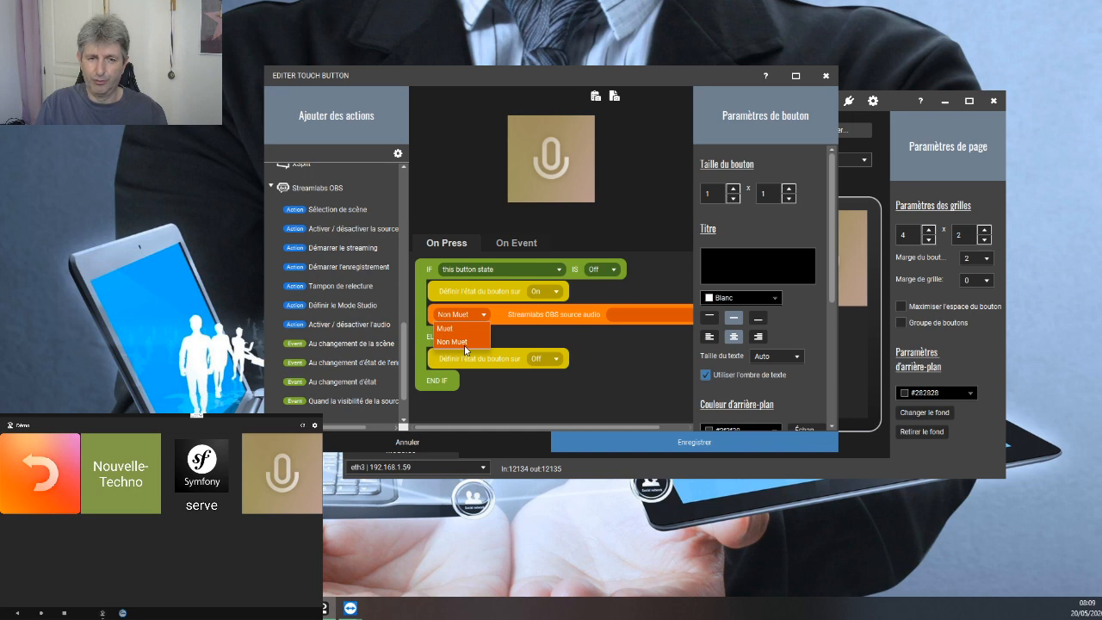
left_click(464, 342)
left_click(629, 315)
left_click(637, 345)
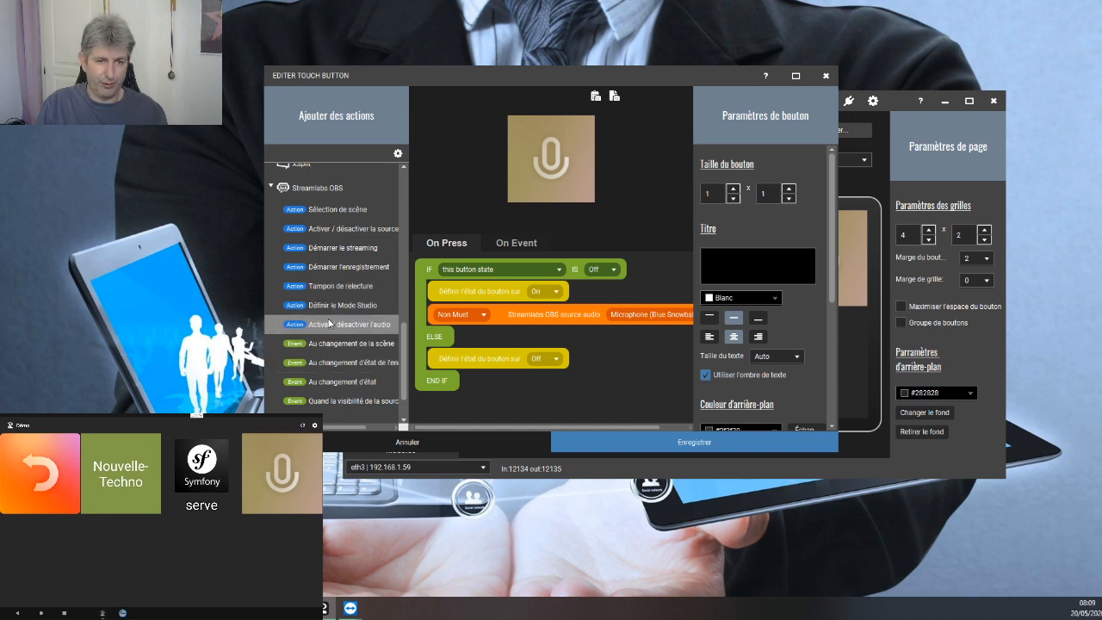
Add a Streamlabs OBS audio action to the ELSE branch, set to Muet for the Blue Snowball microphone.
left_click_drag(329, 323, 494, 373)
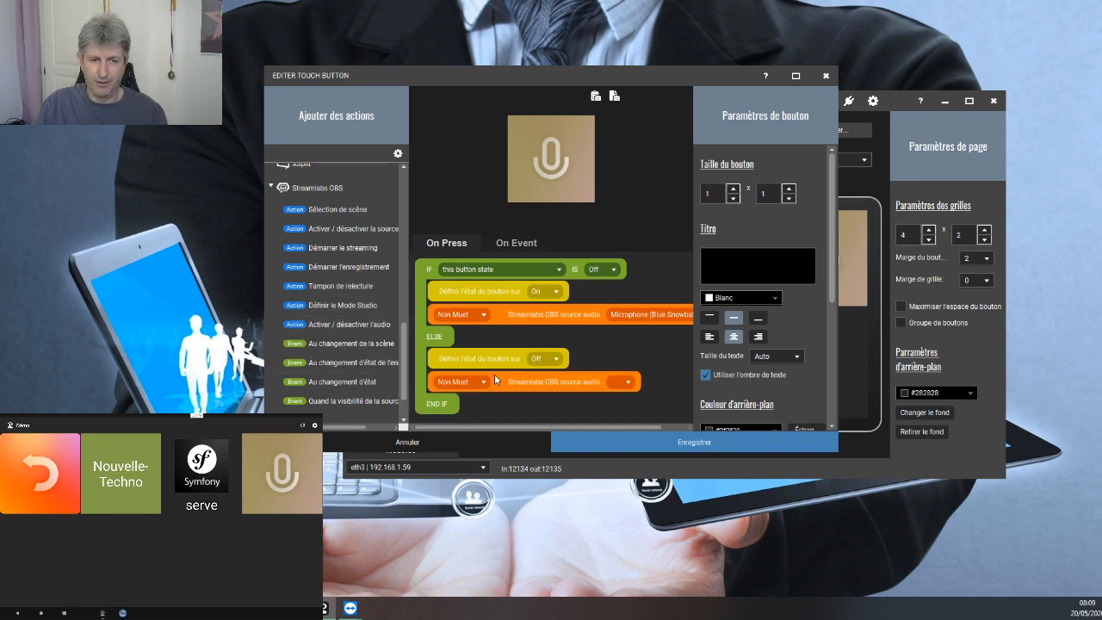
left_click(461, 381)
left_click(456, 397)
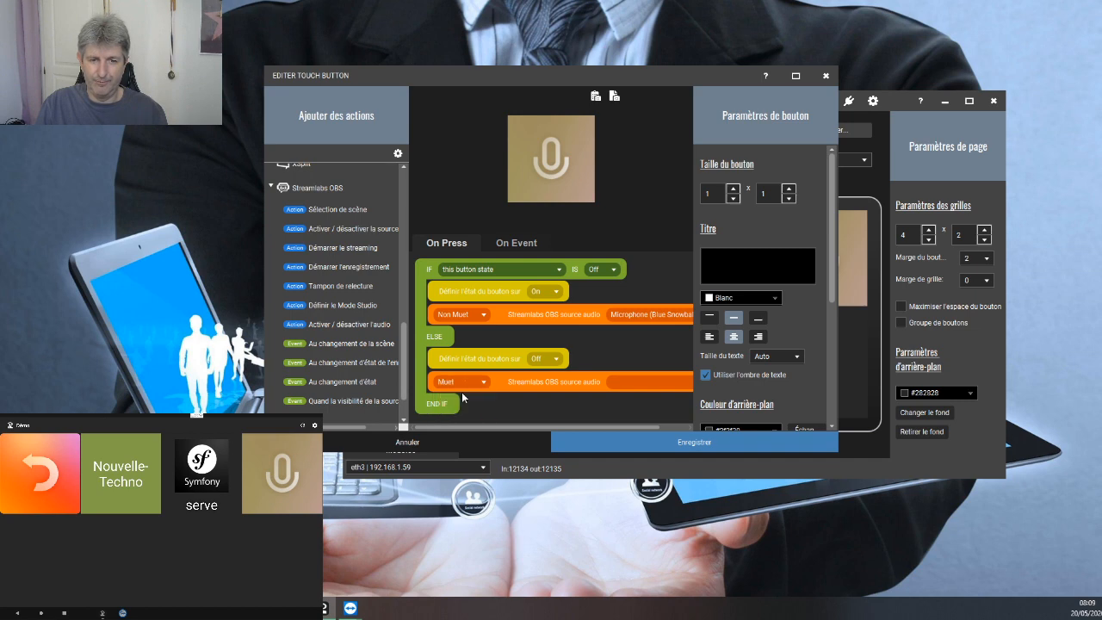
left_click(637, 381)
left_click(627, 410)
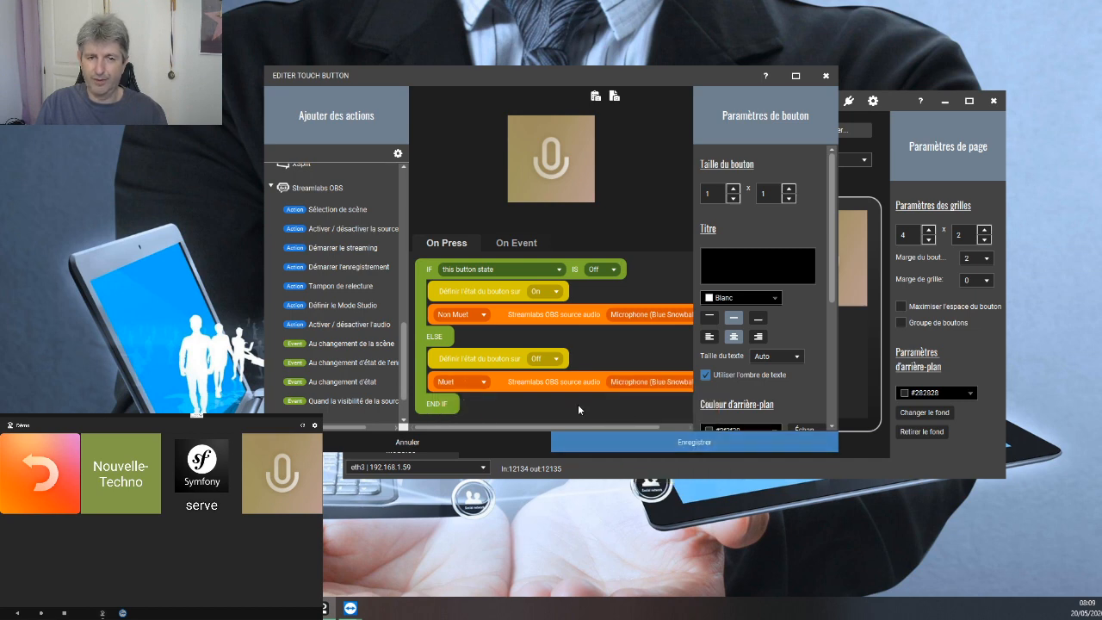
Delete both Streamlabs OBS audio actions from the On Press logic.
right_click(504, 318)
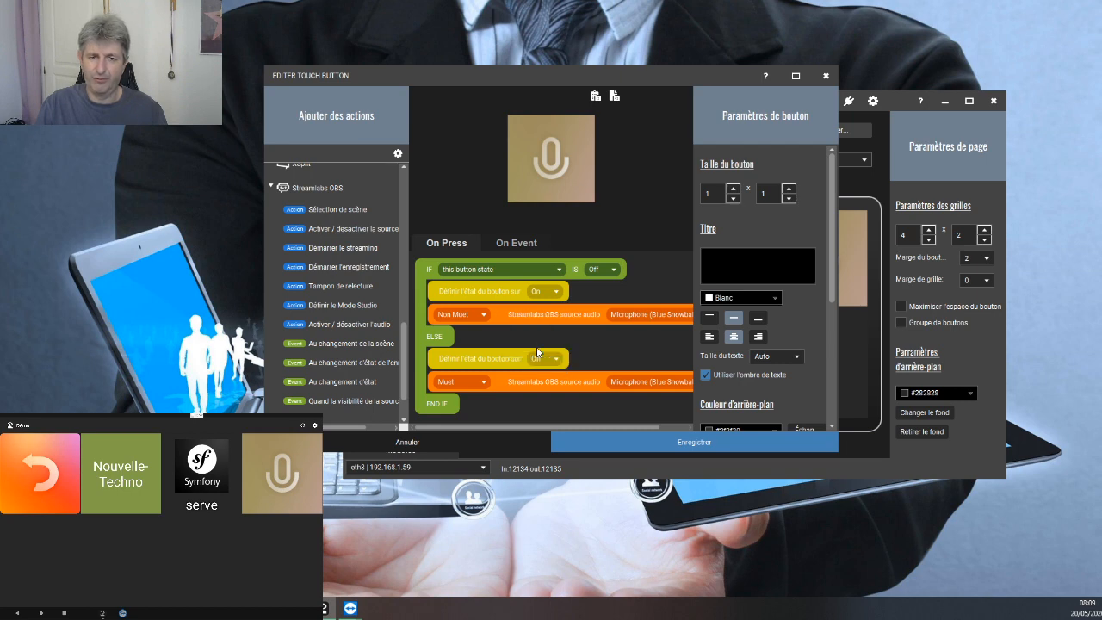
left_click(536, 348)
right_click(551, 356)
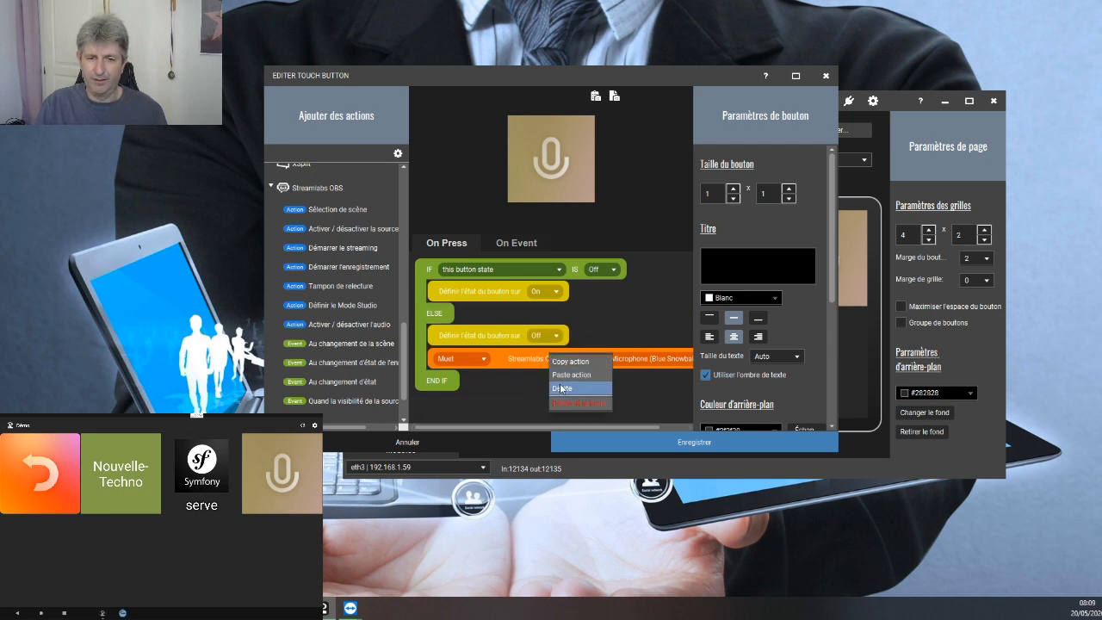
left_click(562, 389)
Add a Streamlabs OBS audio action to the Off state event, set to Muet for Microphone (Blue Snowball).
left_click(508, 244)
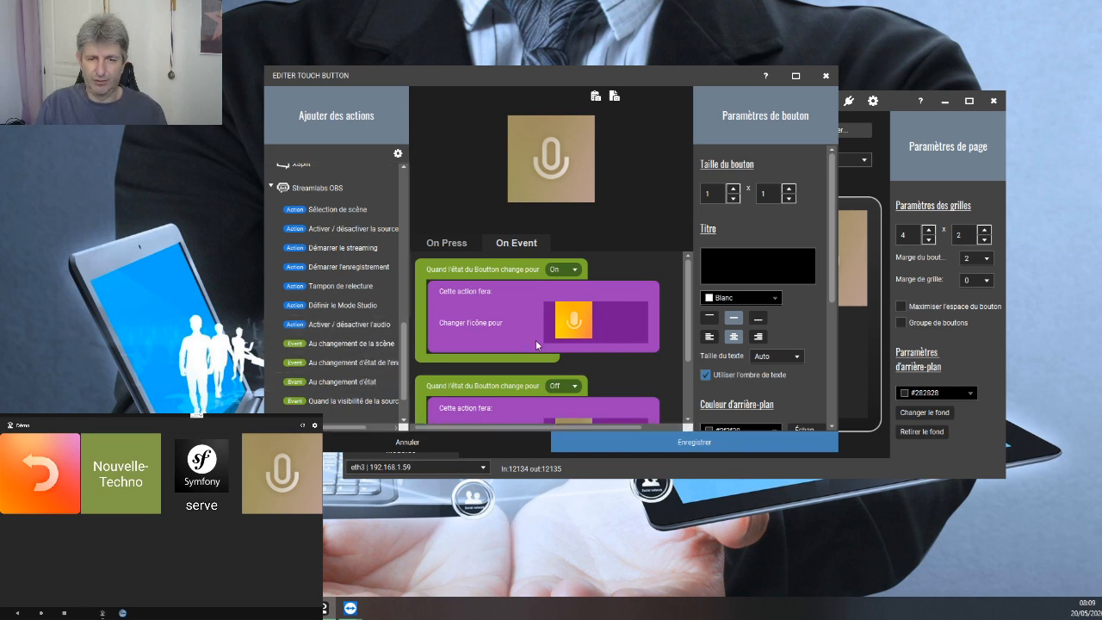
scroll(551, 348, "down", 2)
scroll(555, 353, "down", 1)
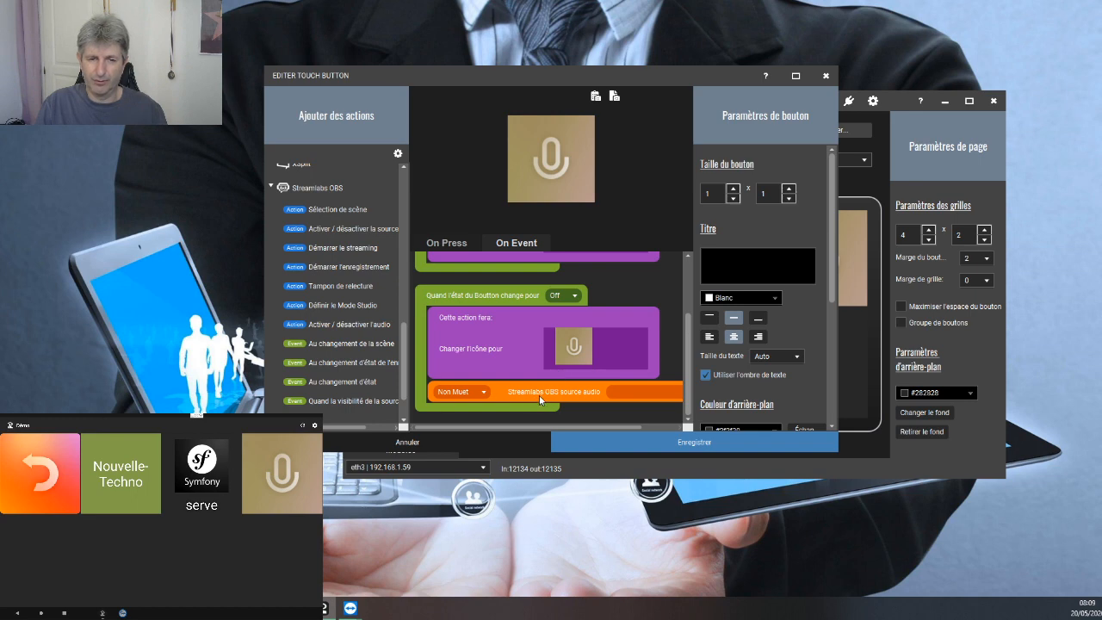
left_click(475, 393)
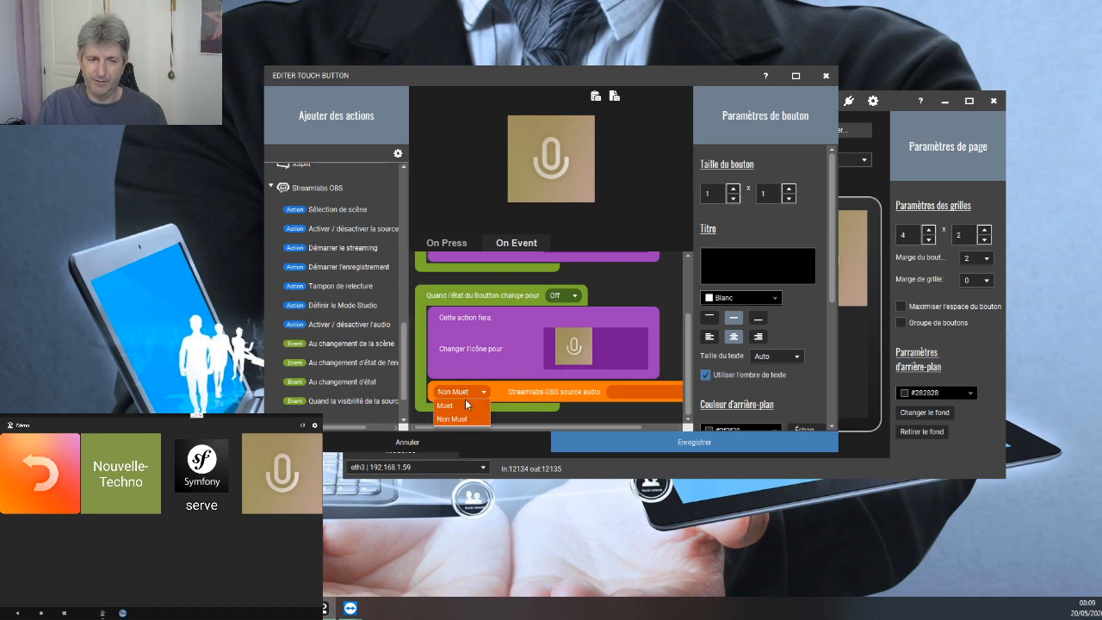
left_click(465, 409)
left_click(644, 394)
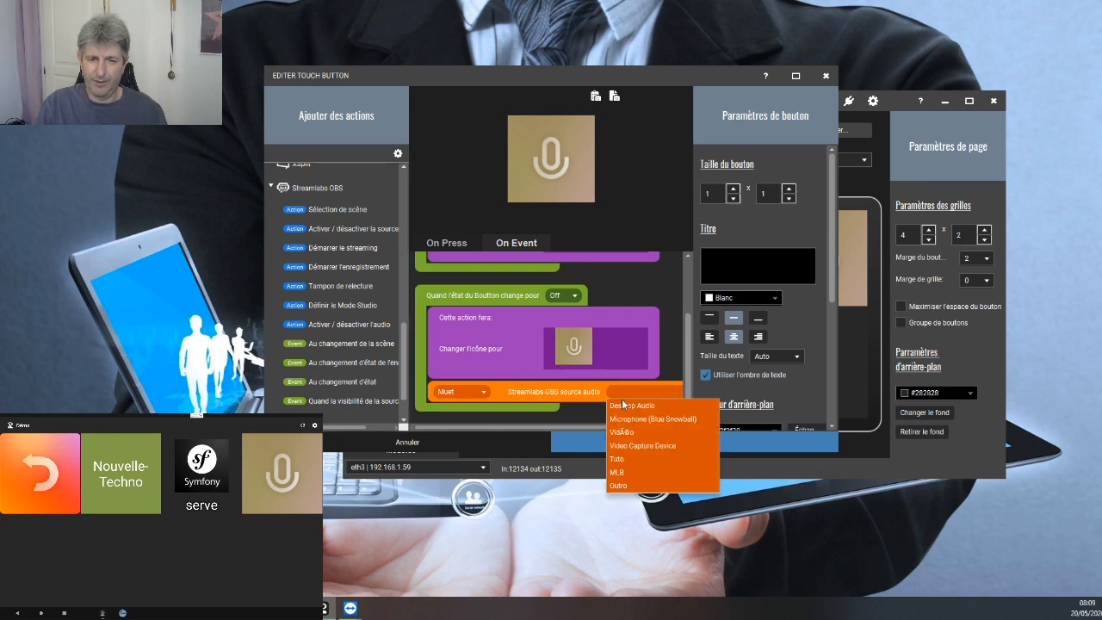
left_click(645, 392)
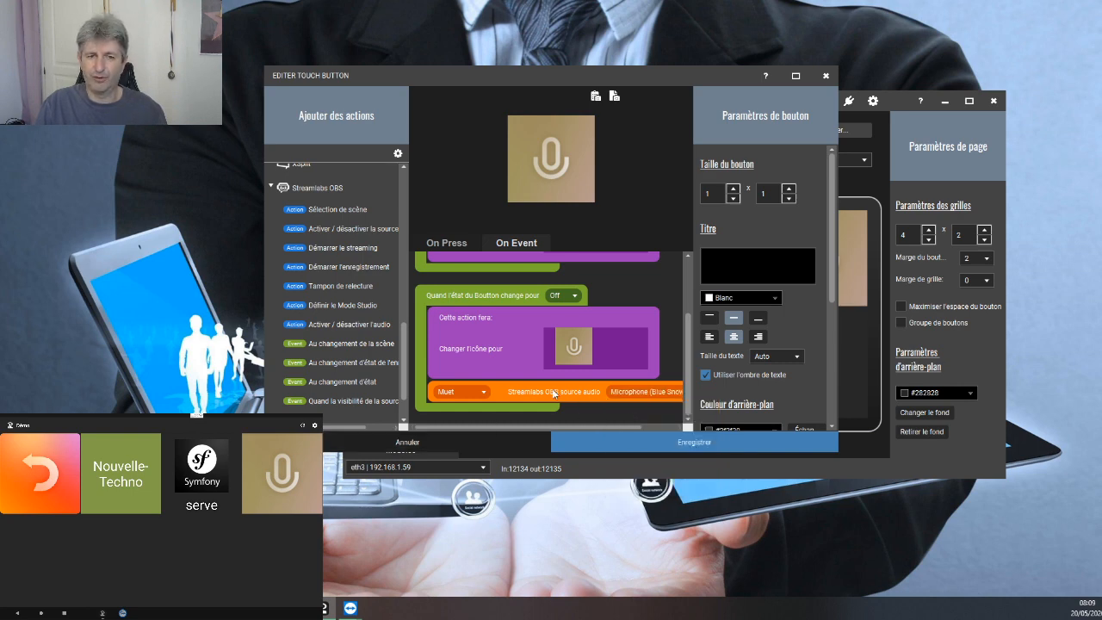
Delete the Streamlabs OBS audio action from the Off state event and save the button.
scroll(543, 365, "up", 2)
scroll(542, 366, "down", 2)
right_click(562, 394)
left_click(573, 428)
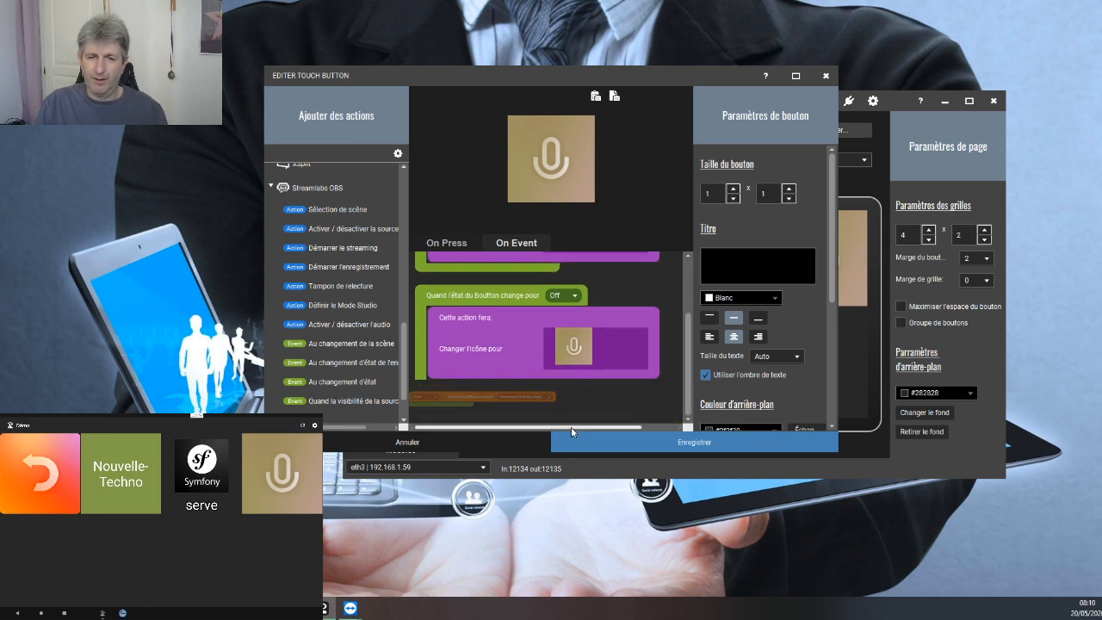
left_click(650, 434)
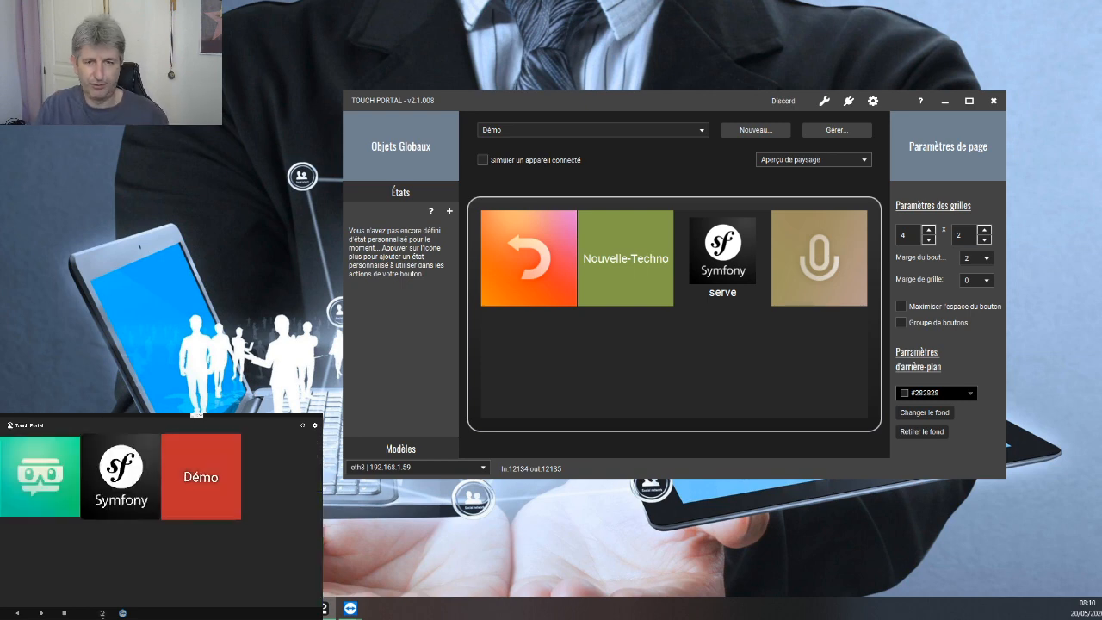
View the buttons on the OBS page and return to the Démo page.
left_click(518, 129)
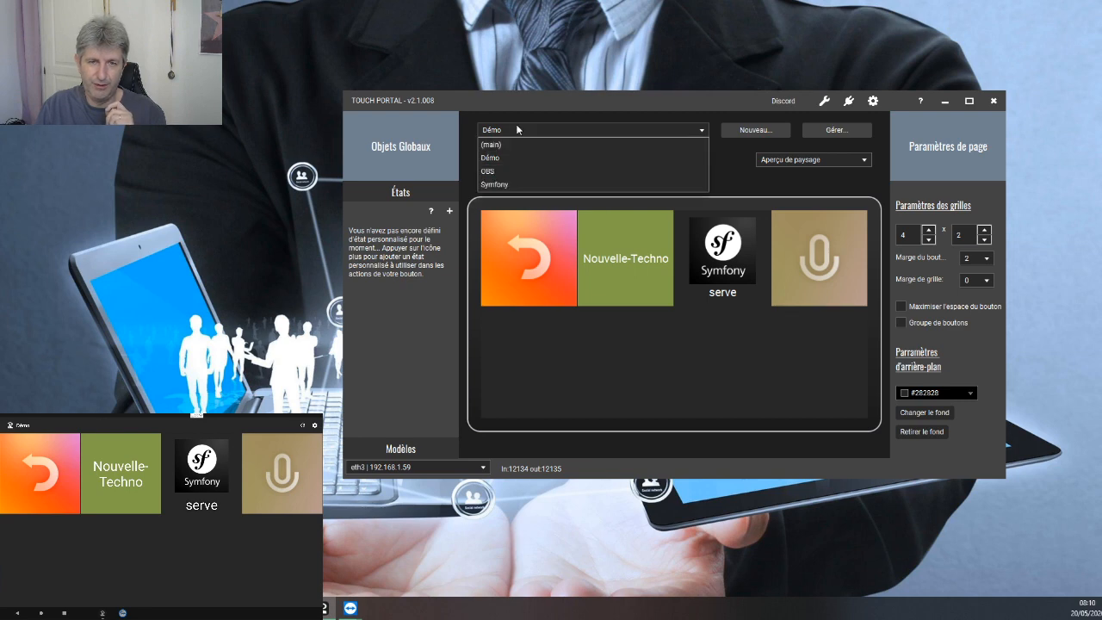
left_click(490, 171)
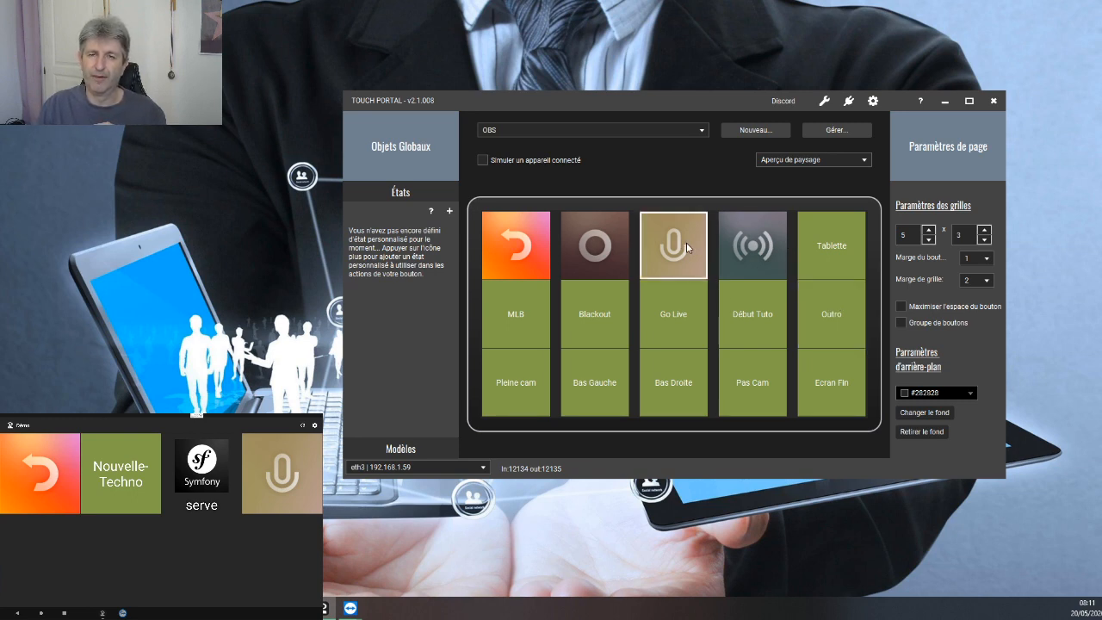
left_click(699, 130)
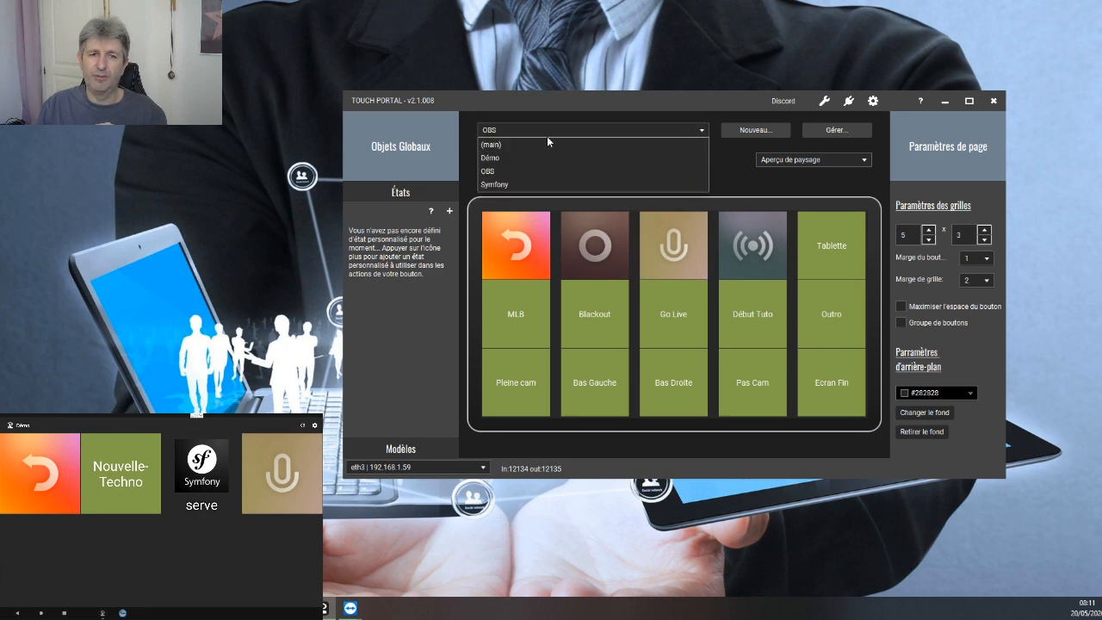
left_click(482, 157)
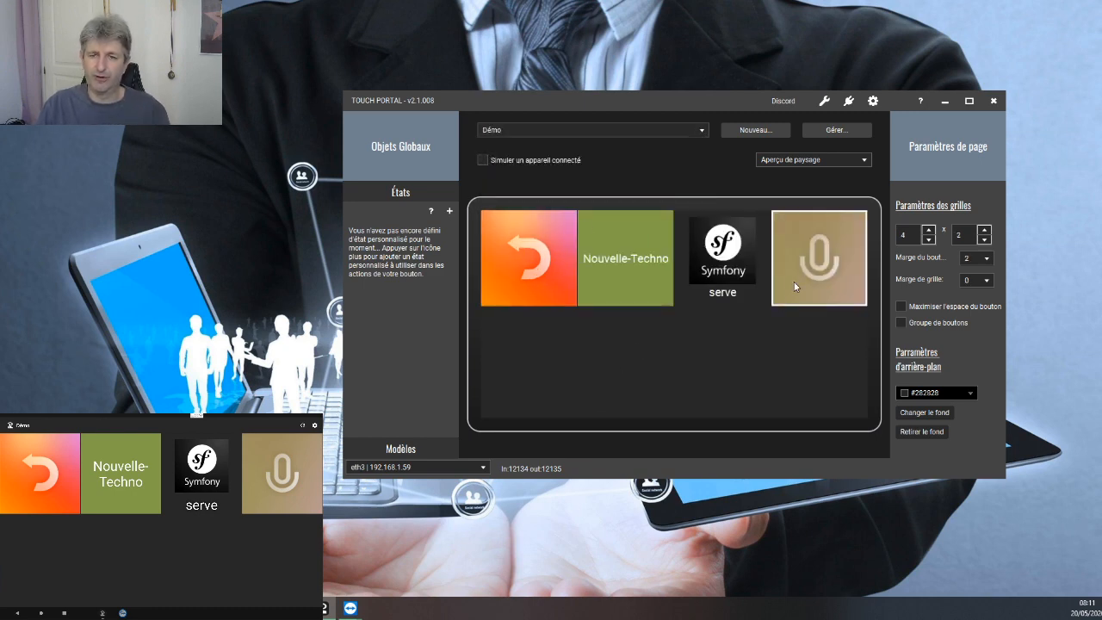
Copy the microphone button and paste it into the second cell of the second row.
right_click(819, 251)
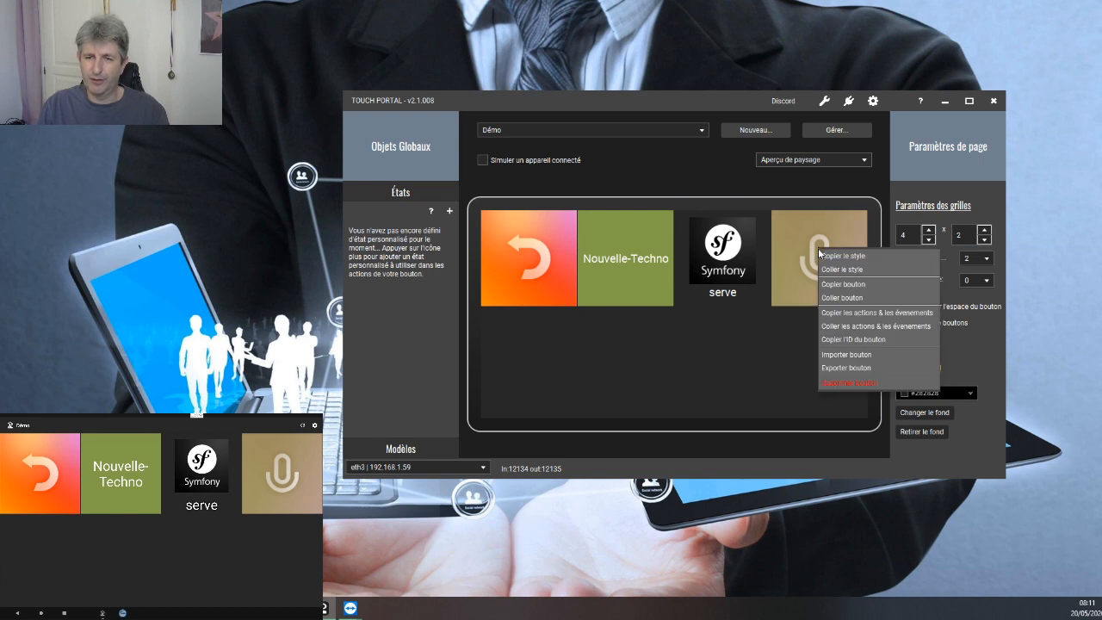
left_click(857, 283)
right_click(657, 380)
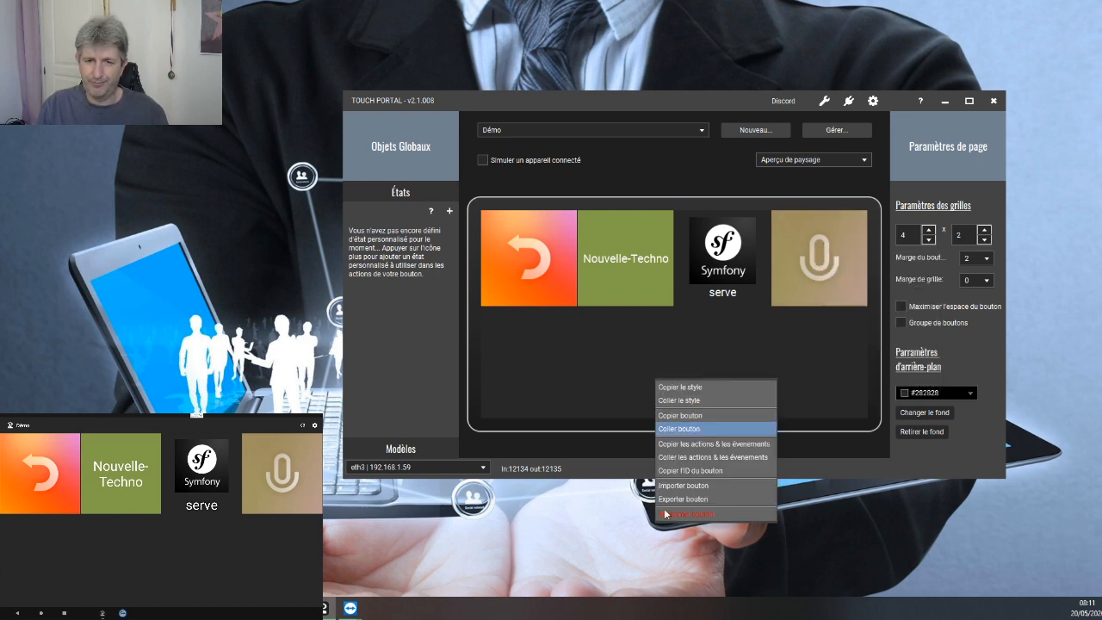
left_click(695, 430)
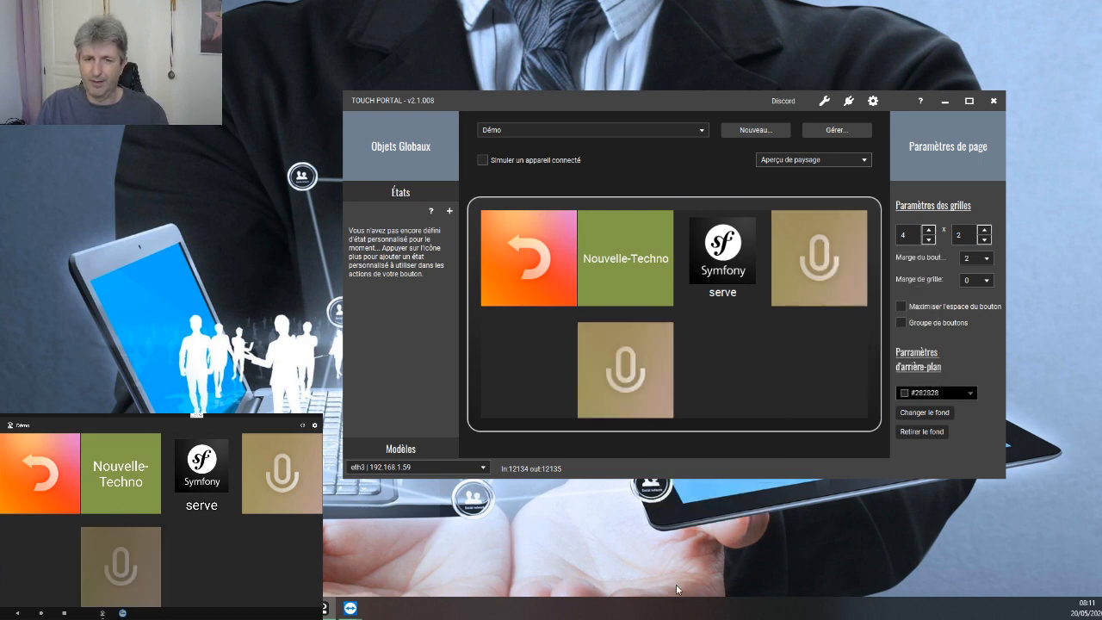
Open the pasted copy and change its button icon to the Hotkey Switch - Off image.
left_click(624, 352)
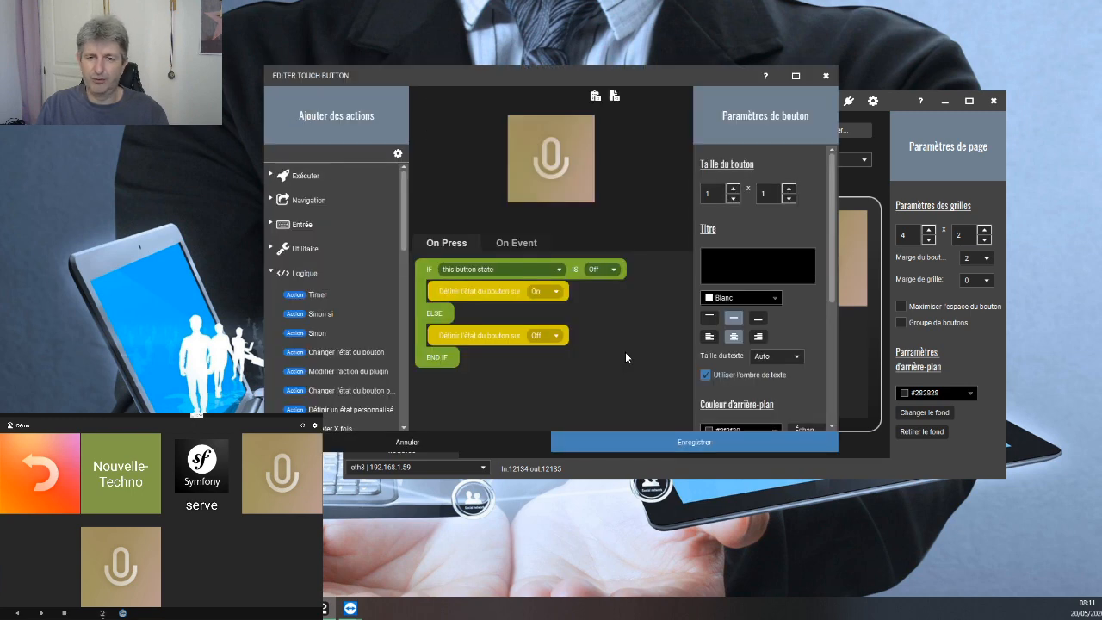
left_click(516, 243)
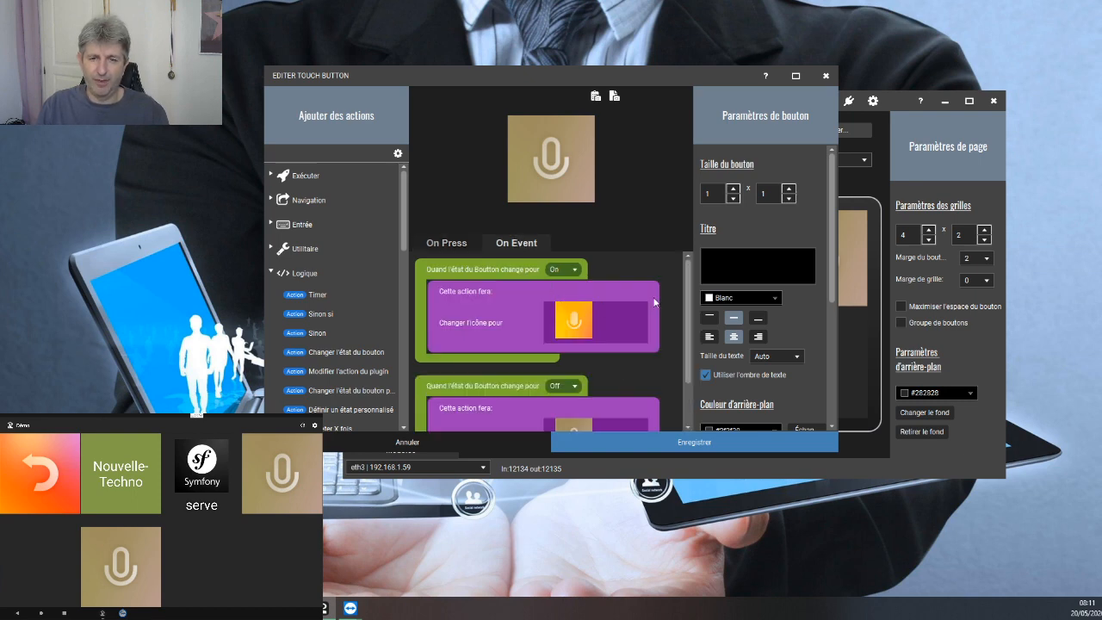
scroll(810, 303, "down", 3)
scroll(809, 302, "down", 2)
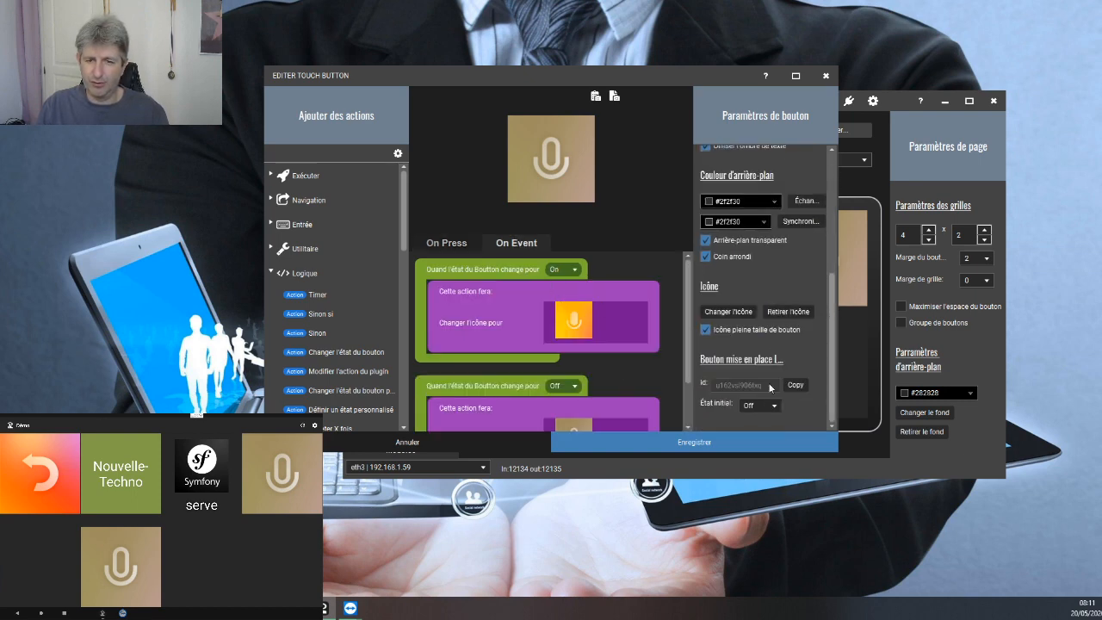
left_click(730, 313)
left_click(730, 328)
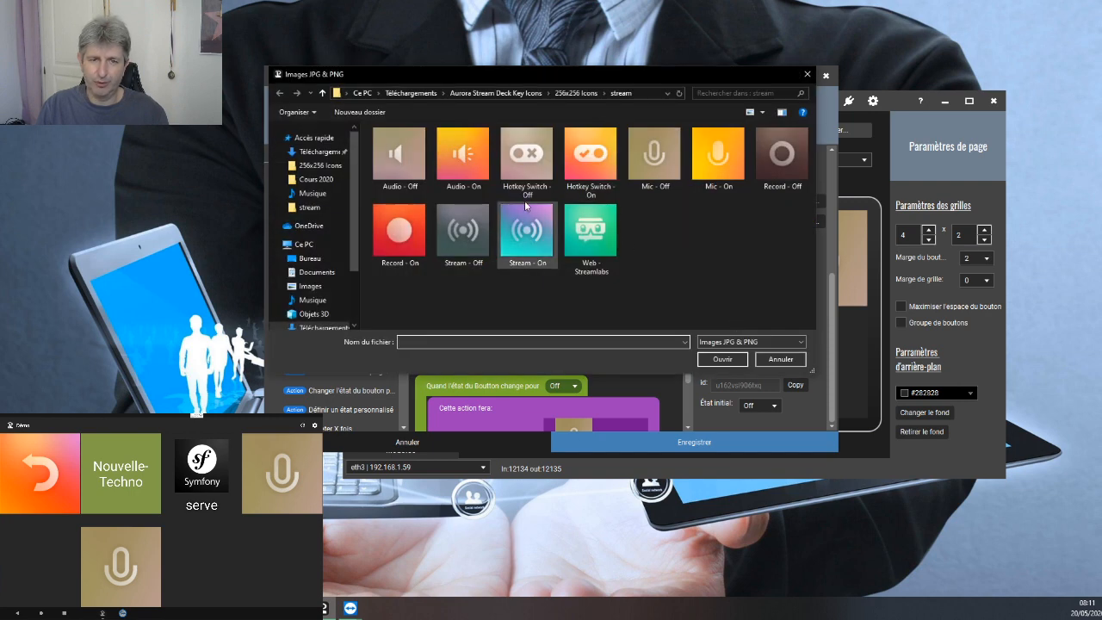
double_click(526, 155)
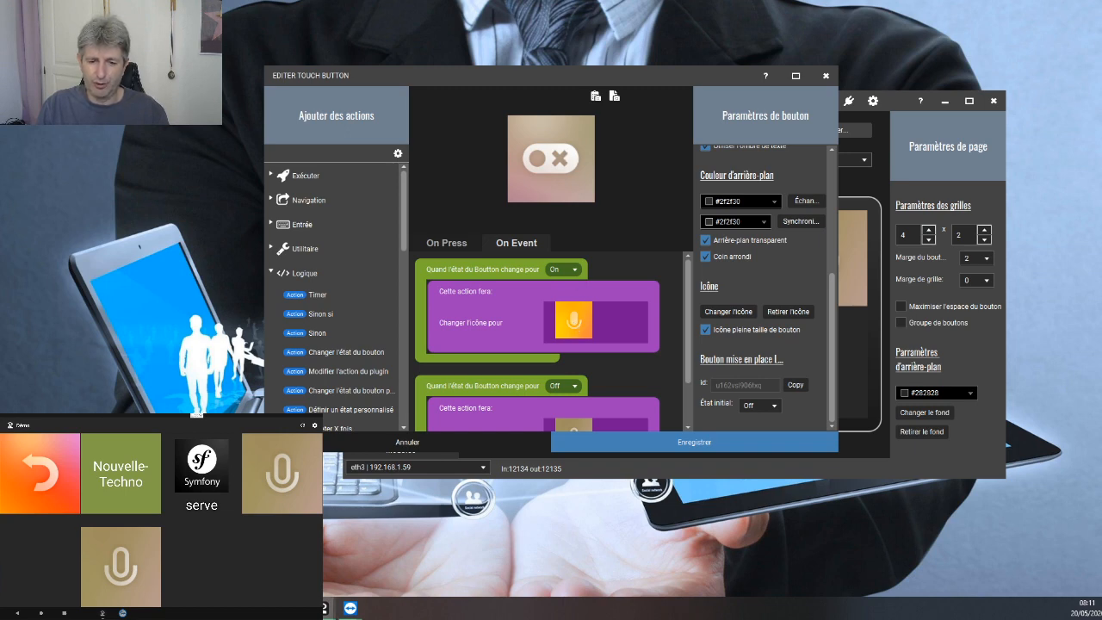
Change the icon set by the On state event to the Hotkey Switch - On image.
left_click(568, 320)
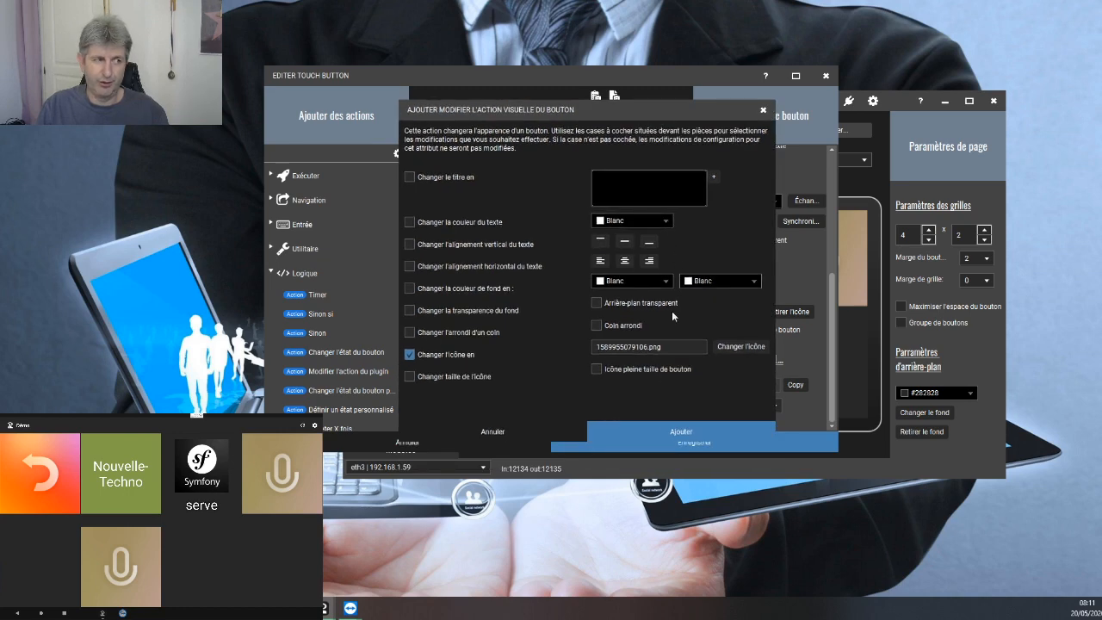
left_click(728, 347)
left_click(742, 355)
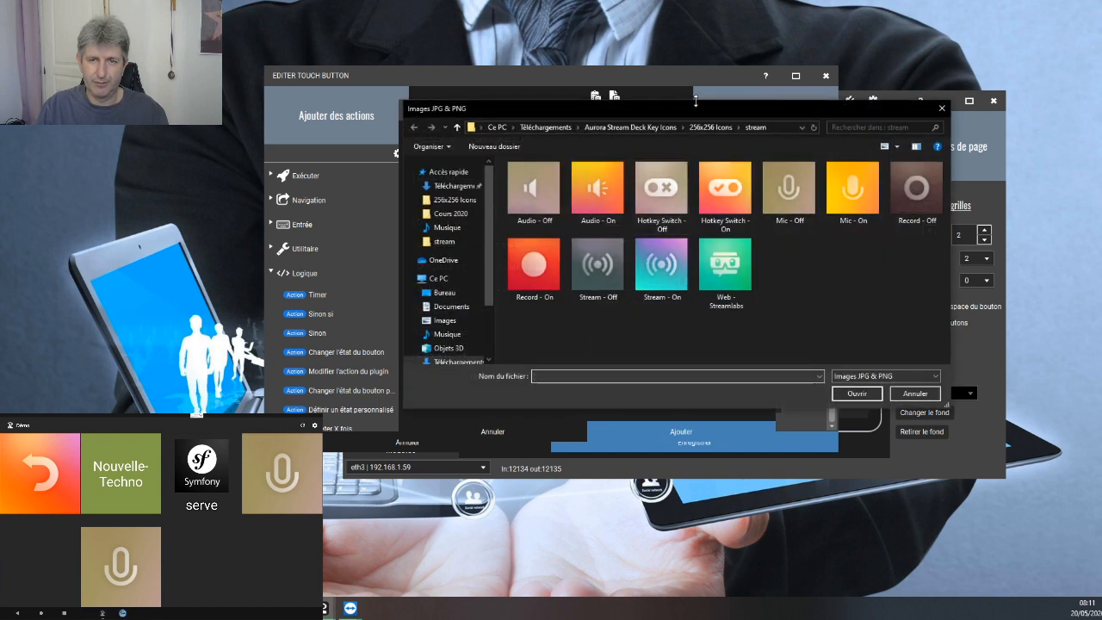
double_click(701, 195)
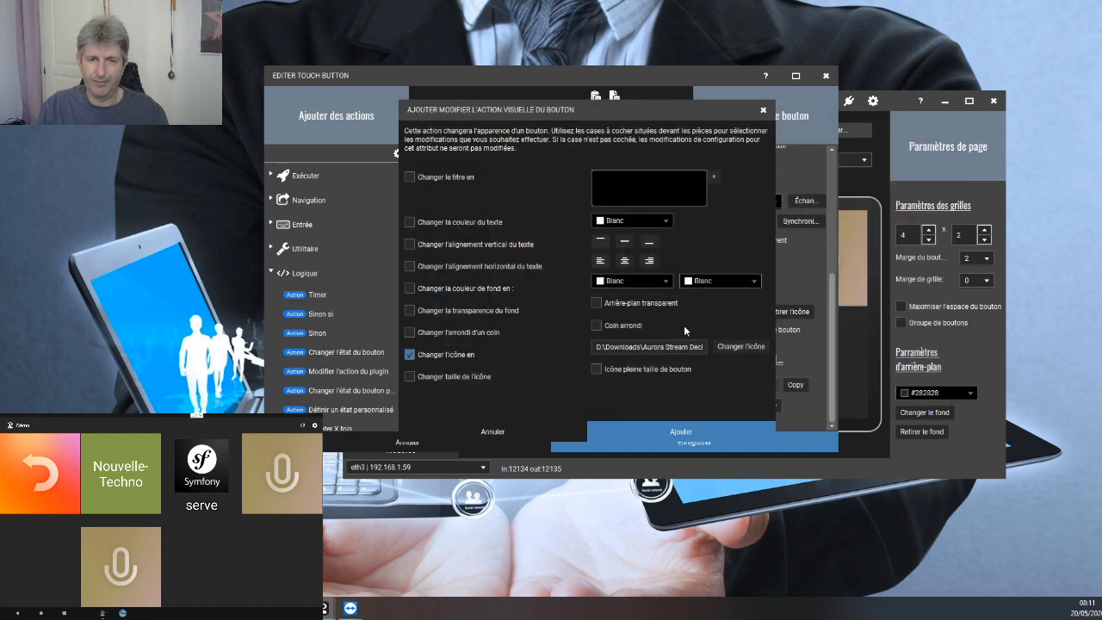
left_click(705, 434)
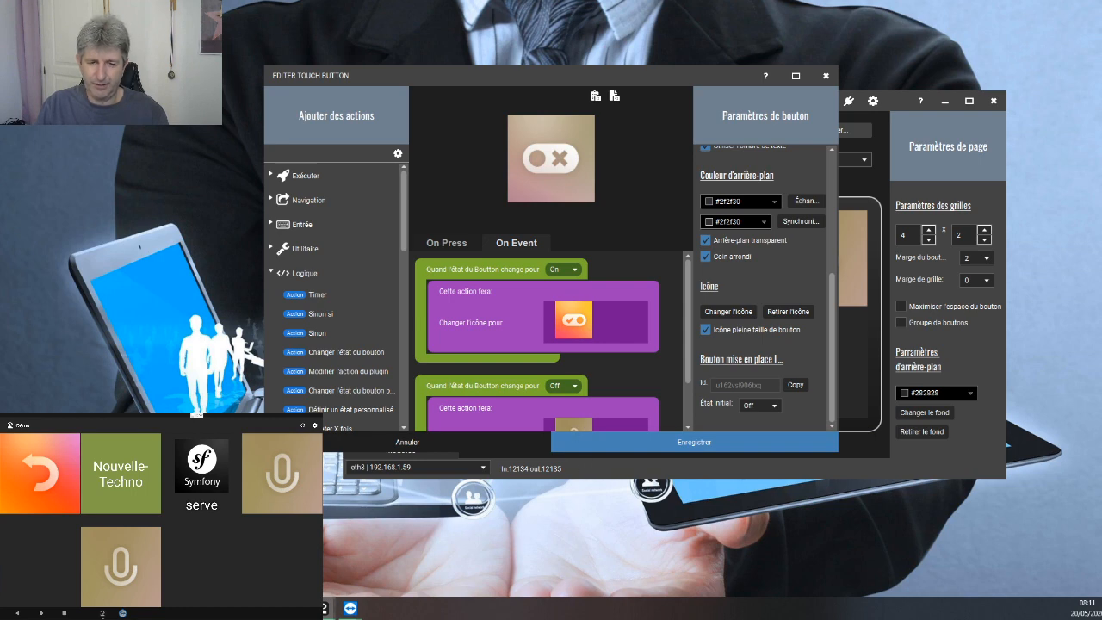
Change the icon set by the Off state event to the Hotkey Switch - Off image and save the button.
left_click_drag(664, 192, 681, 89)
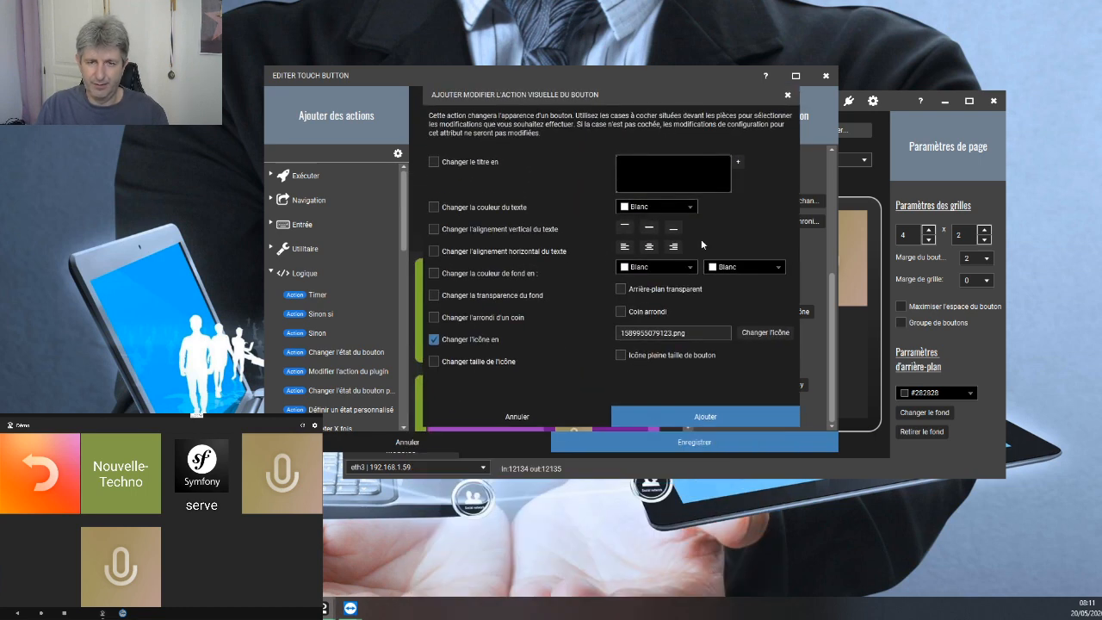
left_click(742, 333)
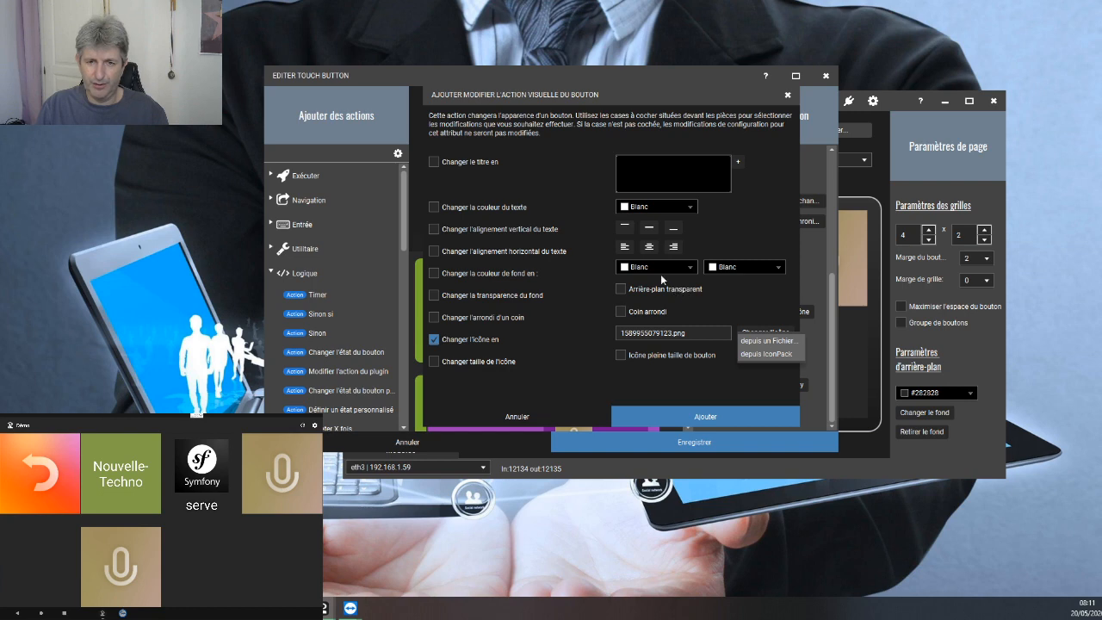
left_click(748, 340)
left_click(685, 173)
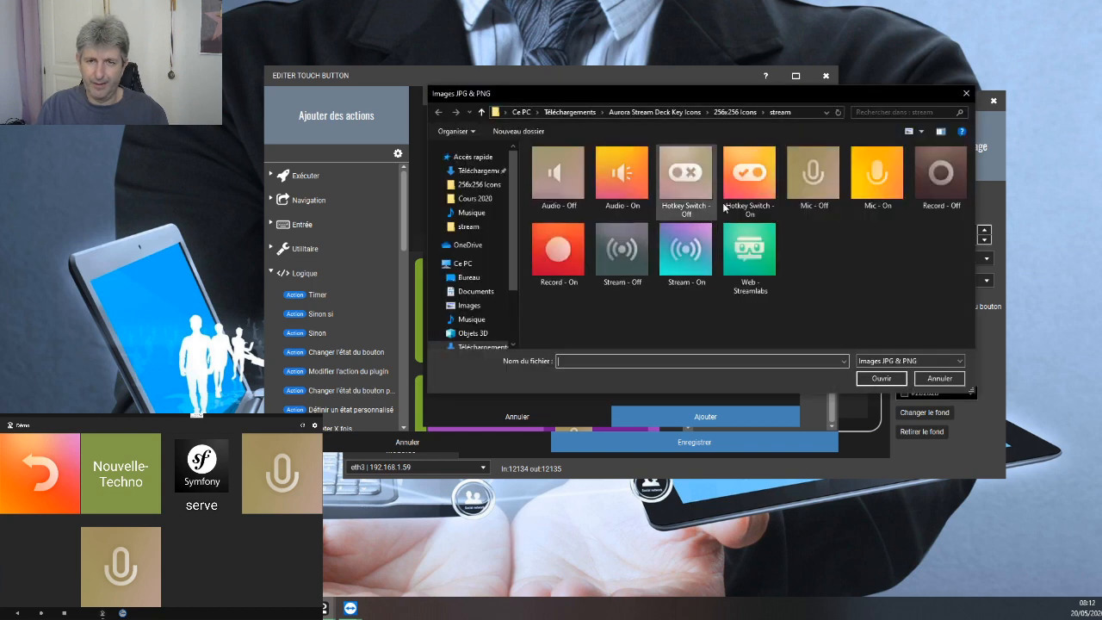
double_click(685, 172)
left_click(721, 415)
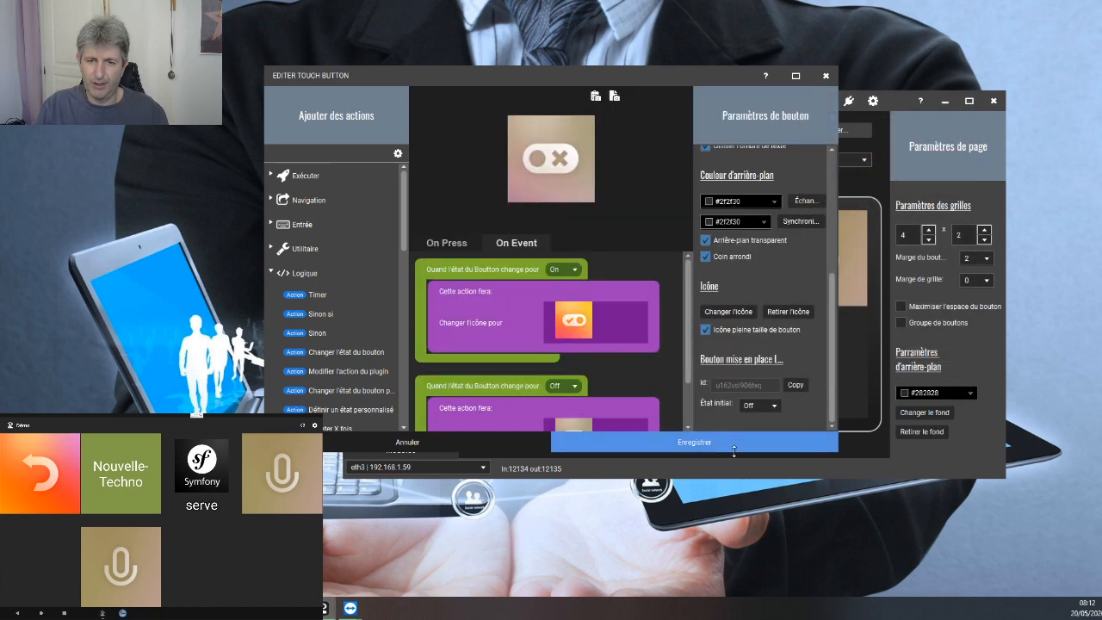
scroll(579, 358, "down", 2)
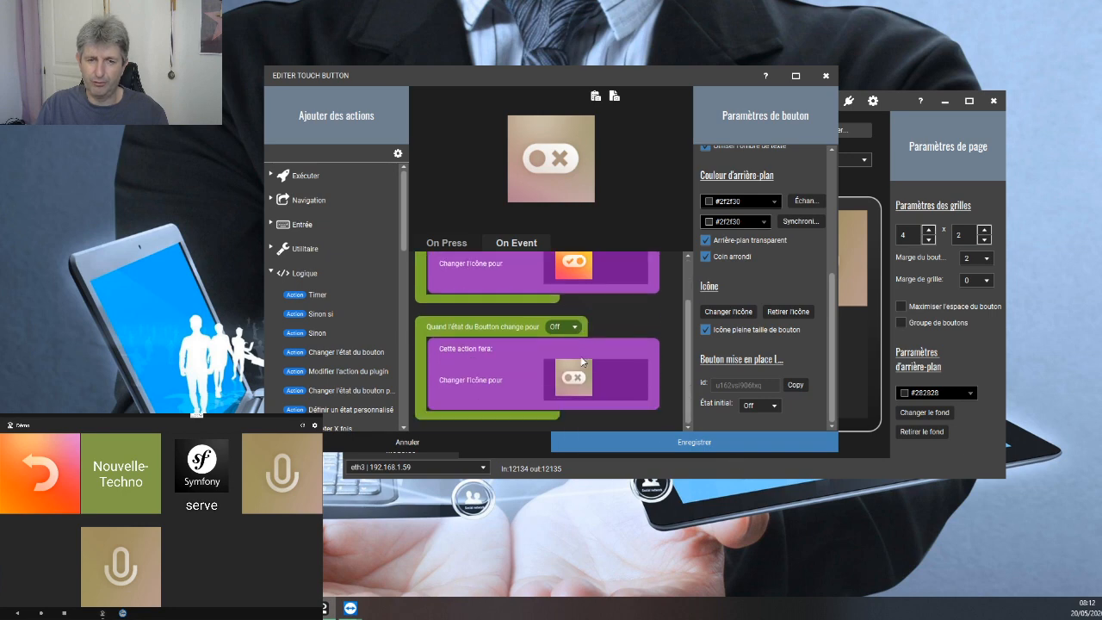
left_click(698, 443)
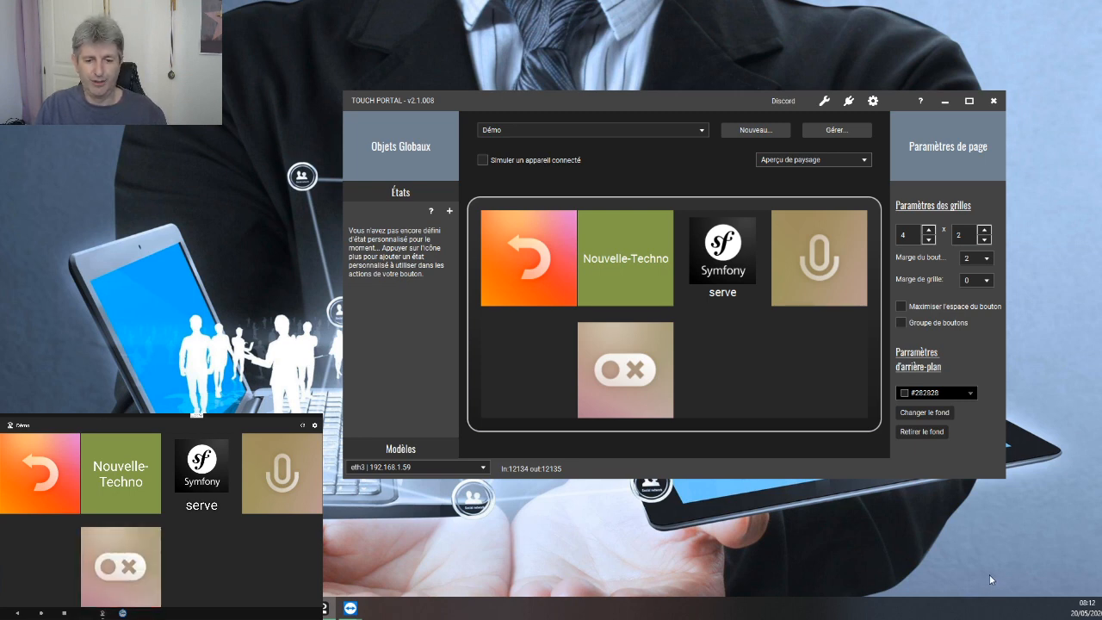
left_click(587, 380)
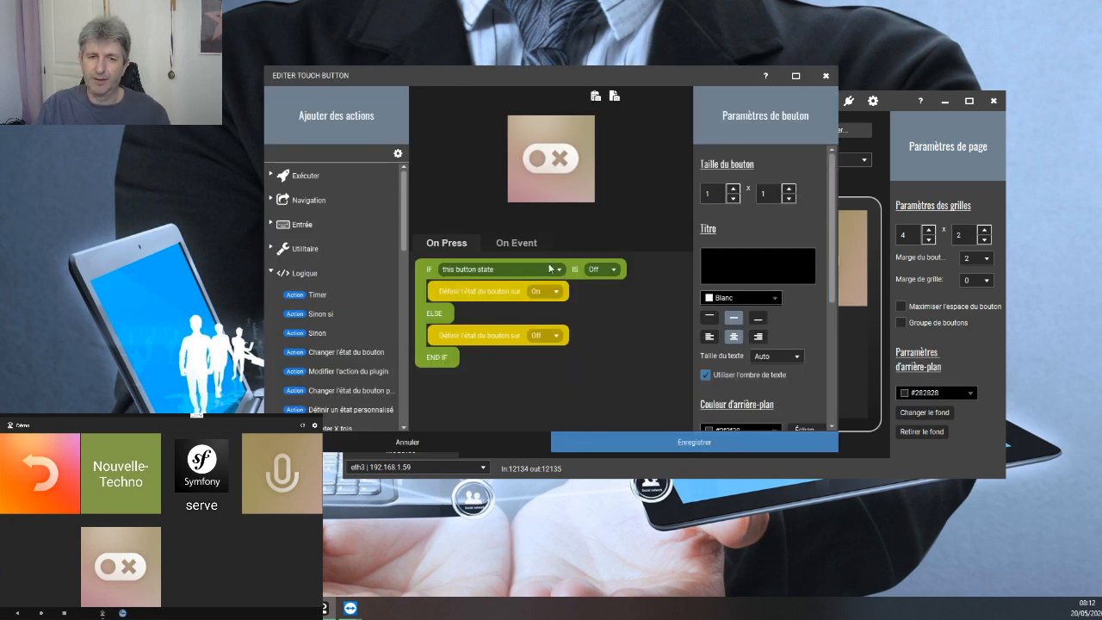
left_click(516, 242)
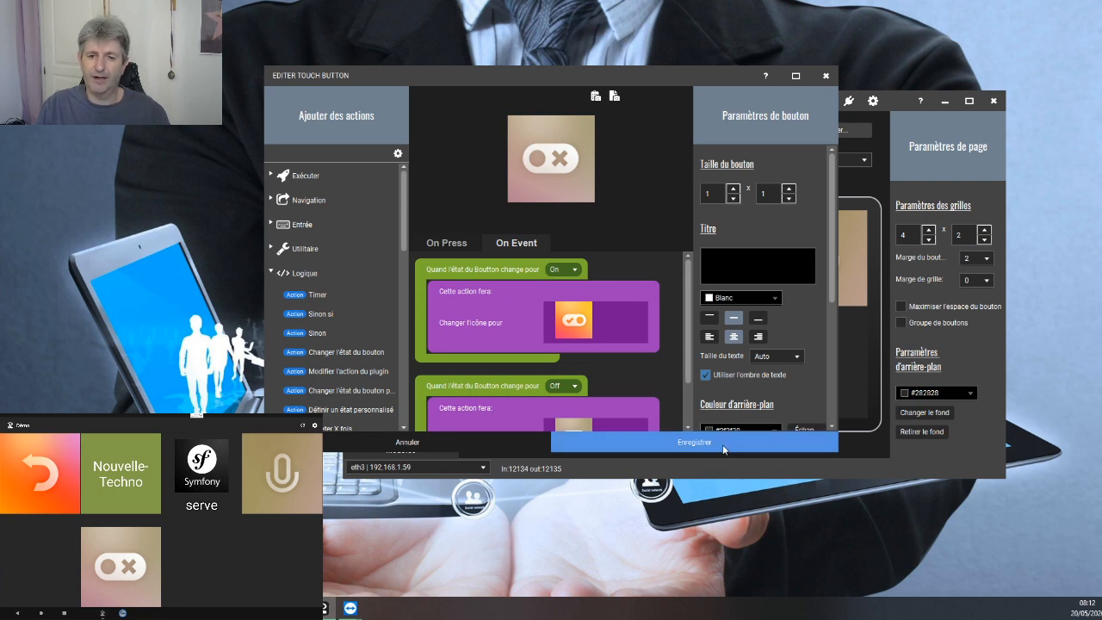
left_click(468, 444)
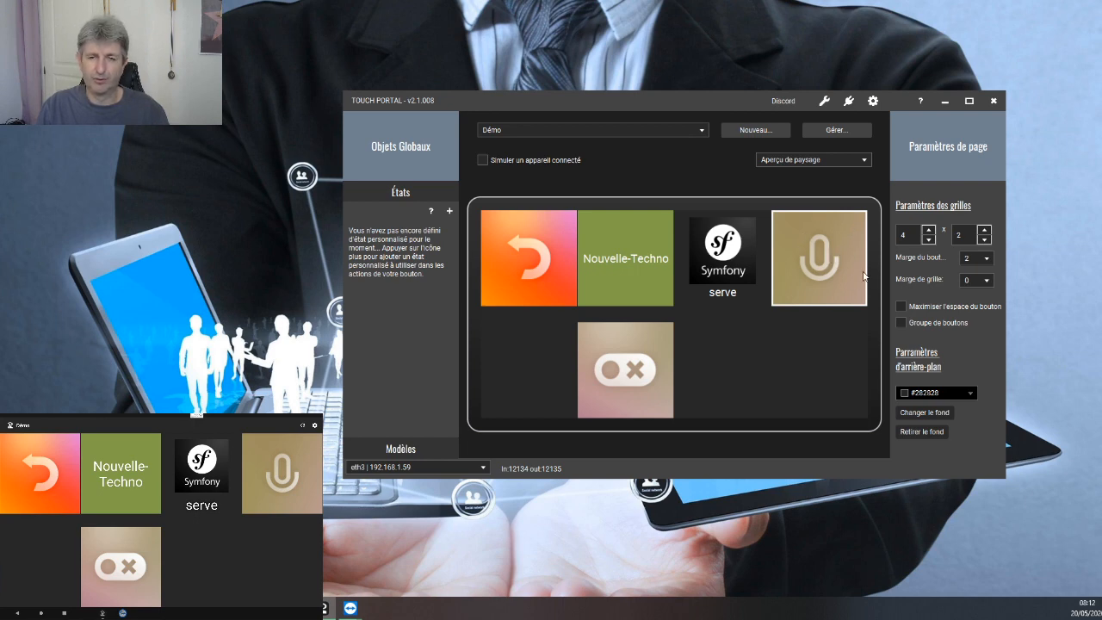
Copy the microphone button's ID from its settings and close the editor without saving.
left_click(817, 256)
scroll(760, 330, "down", 5)
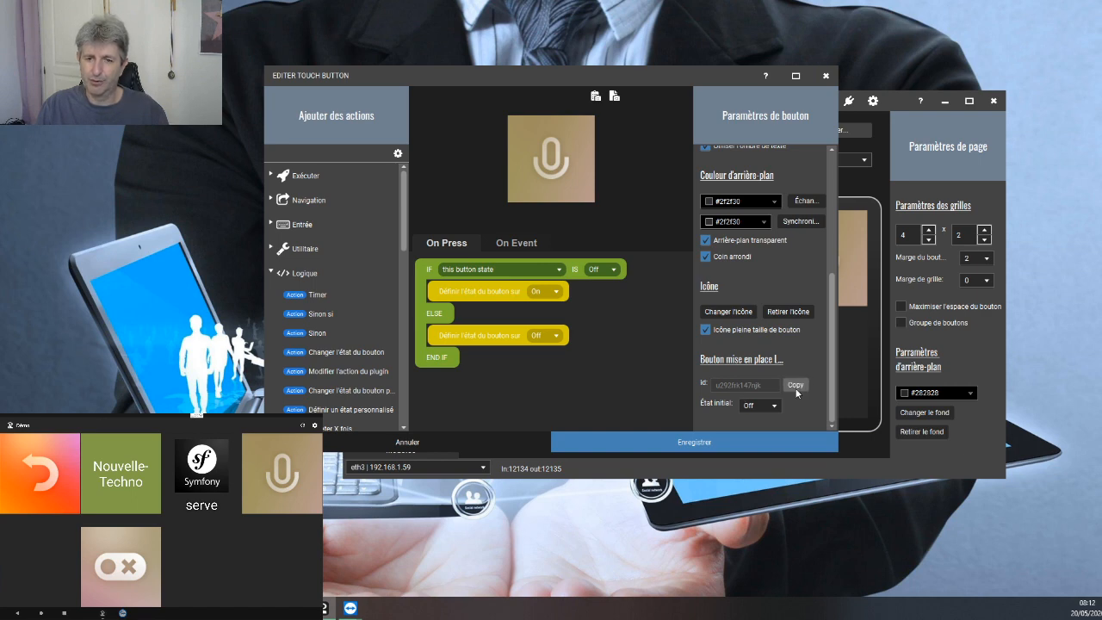
left_click(793, 384)
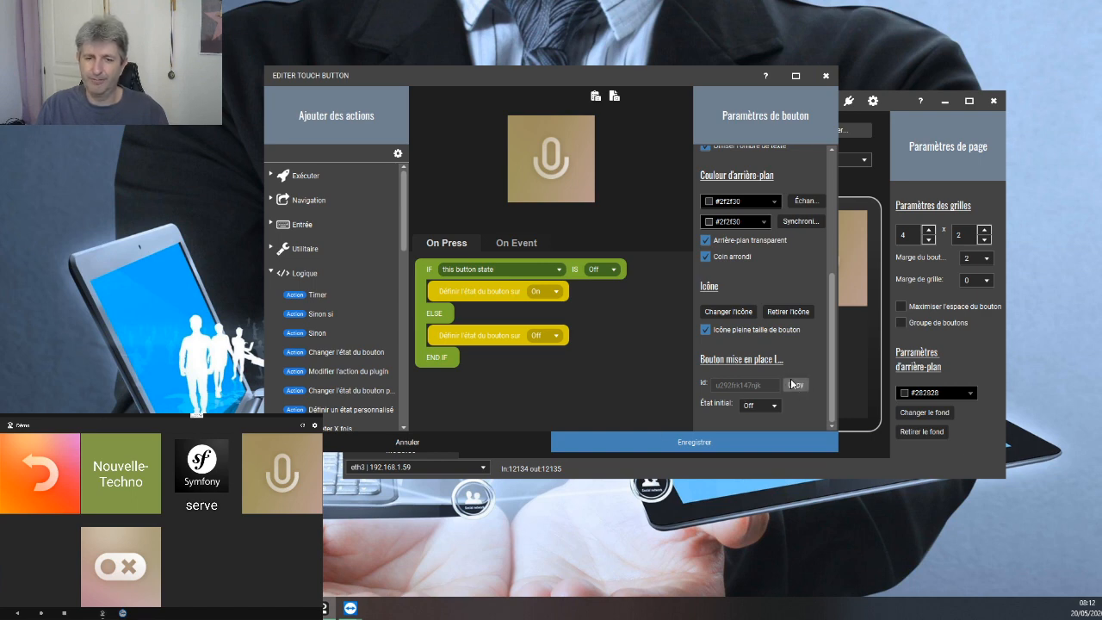
left_click(533, 433)
Add a "Changer l'état du bouton par l'ID" action to both the On and Off state events of the Hotkey Switch button.
left_click(634, 367)
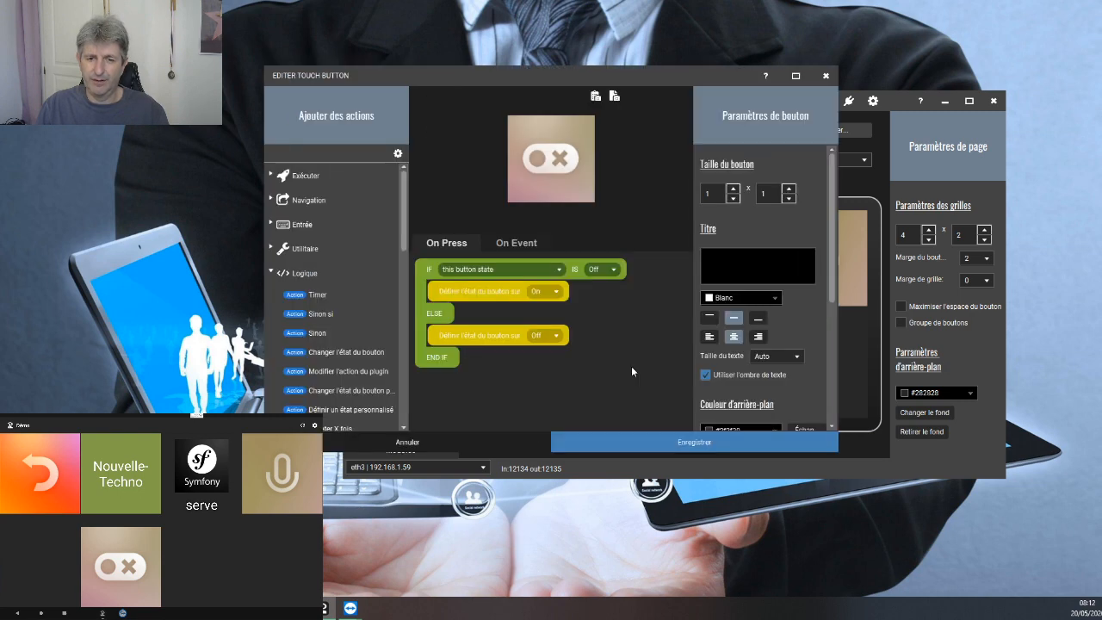
left_click(517, 243)
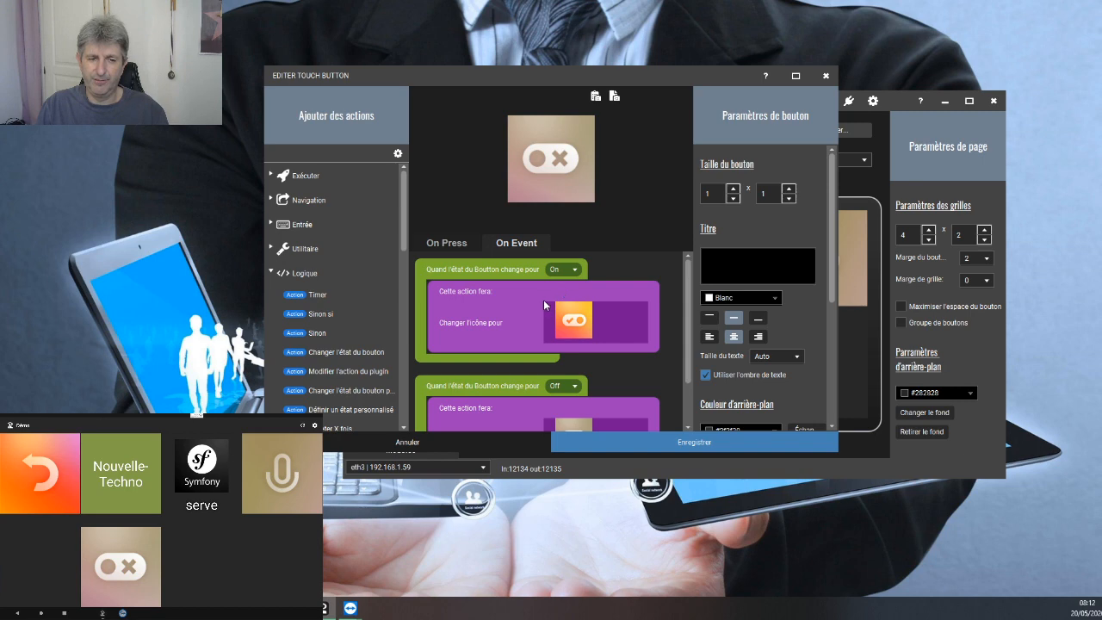
scroll(341, 326, "down", 1)
scroll(341, 326, "down", 1)
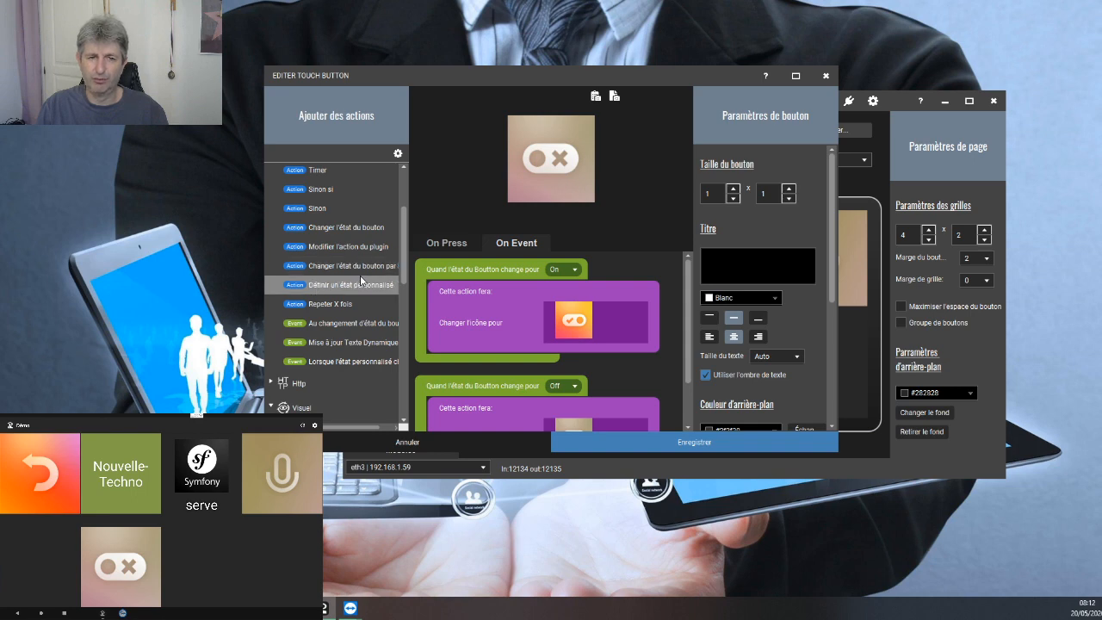
scroll(311, 266, "right", 1)
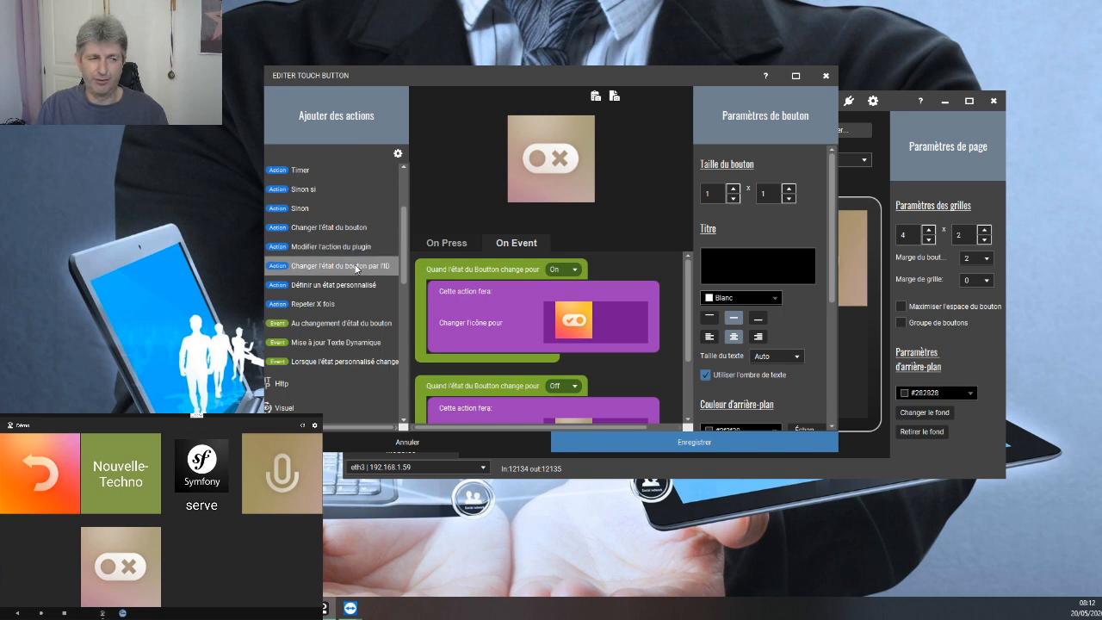
left_click_drag(564, 74, 673, 77)
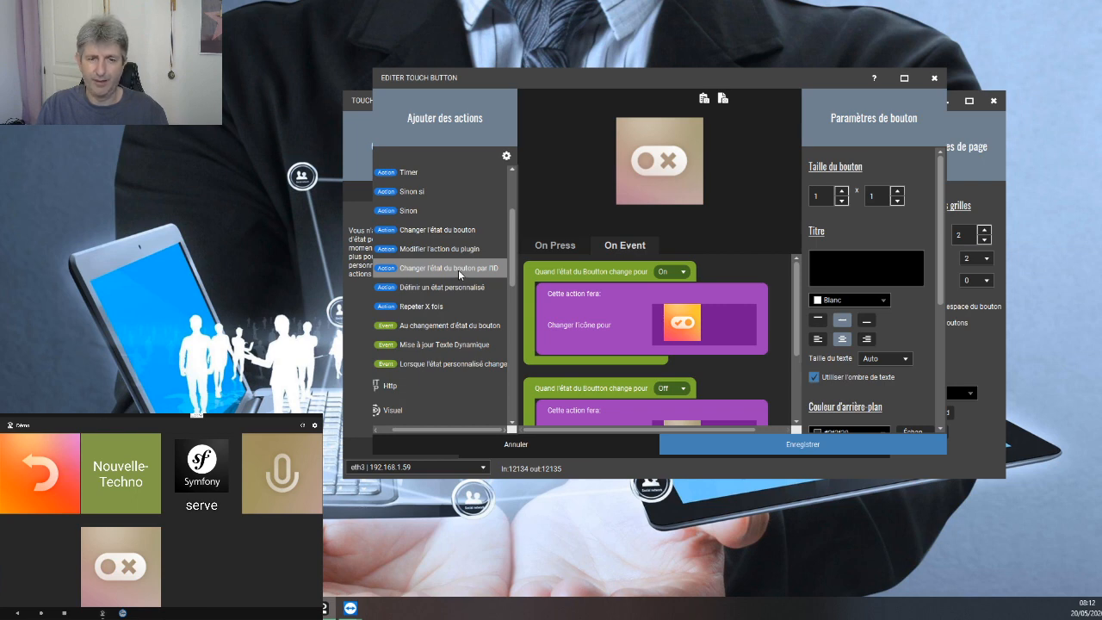
scroll(616, 371, "down", 6)
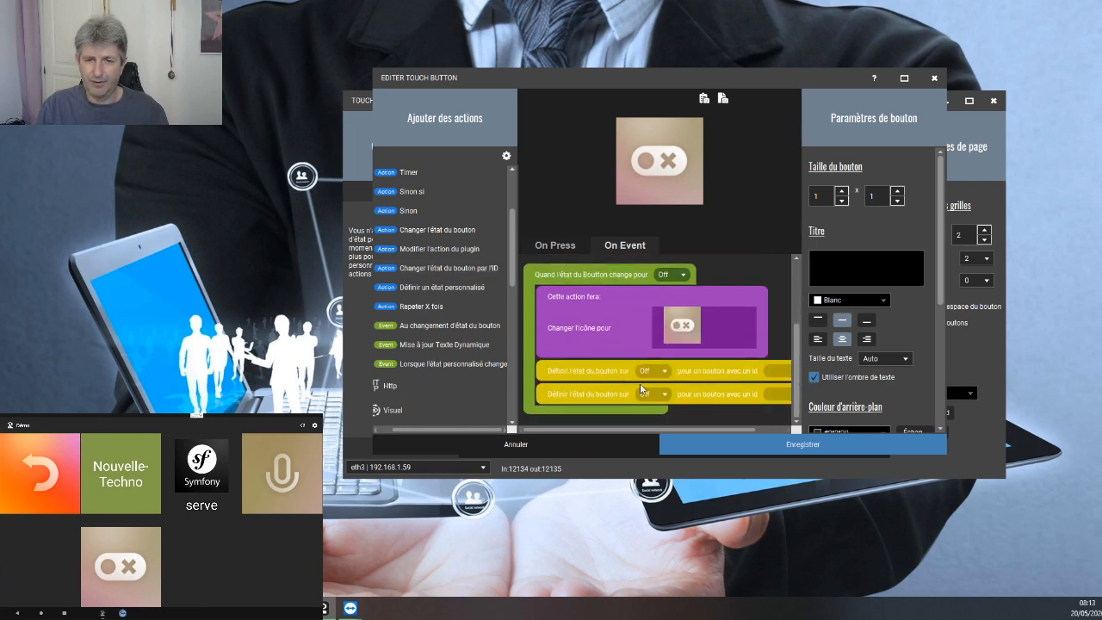
left_click_drag(607, 373, 639, 285)
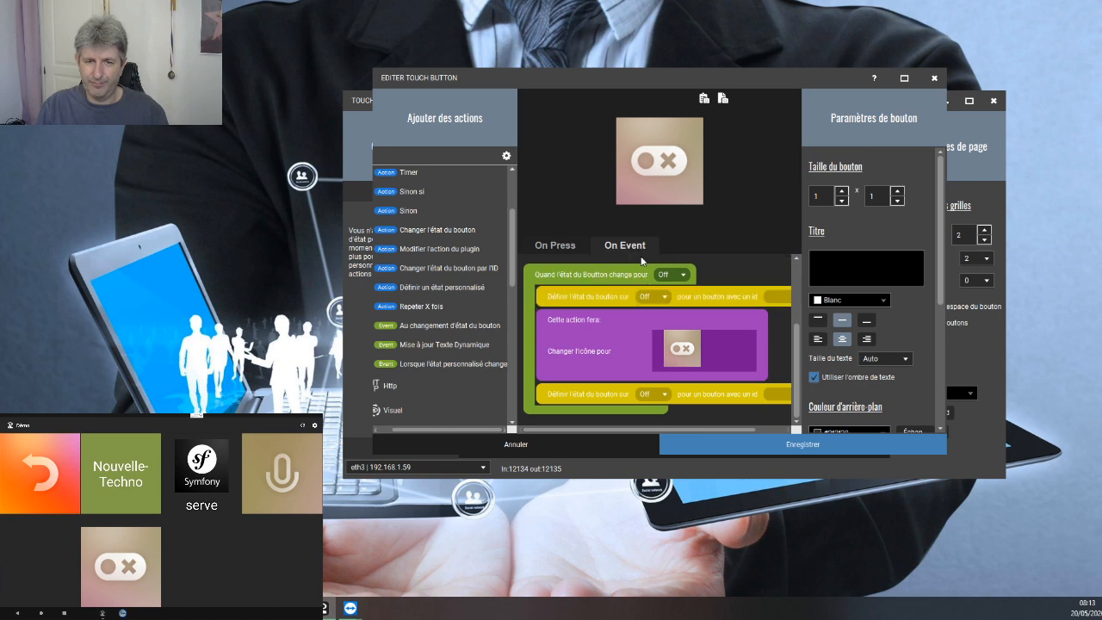
scroll(621, 318, "up", 3)
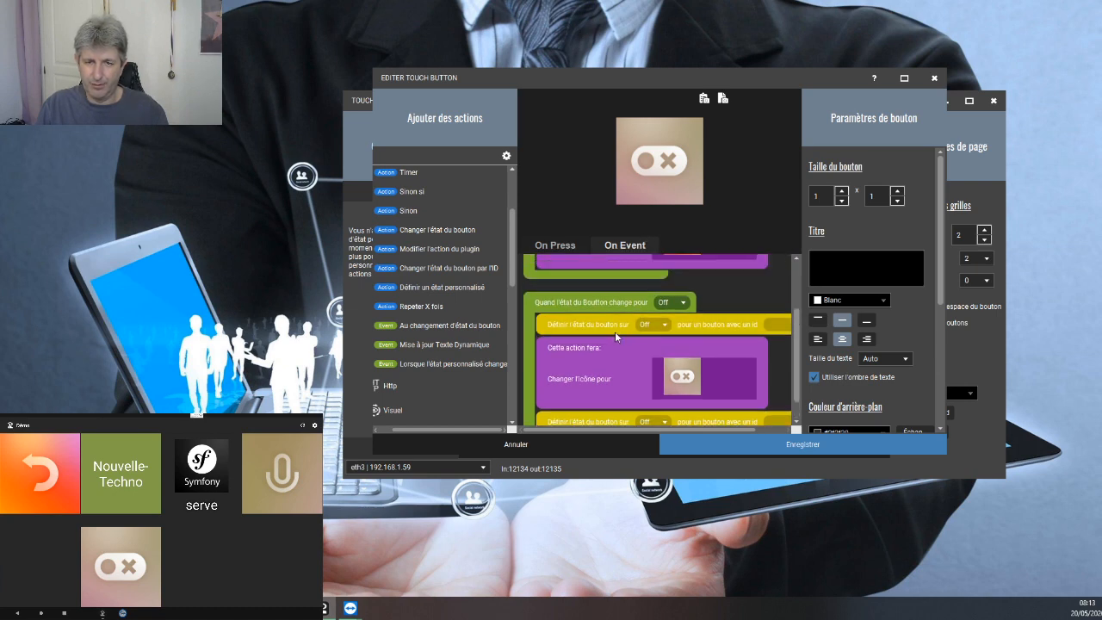
mouse_move(620, 290)
left_mouse_down()
mouse_move(620, 307)
mouse_move(620, 269)
mouse_move(619, 281)
left_mouse_up()
scroll(619, 361, "up", 2)
scroll(618, 362, "up", 2)
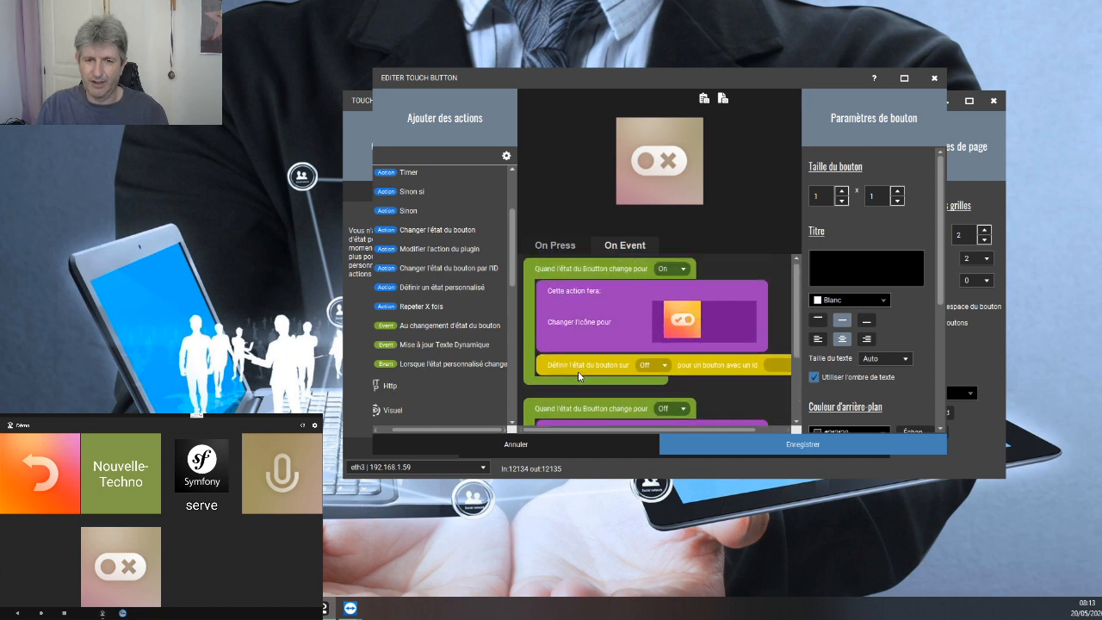
Set the On event's state-by-ID action to On and paste the microphone button's ID as its target.
left_click(649, 365)
left_click(654, 380)
scroll(765, 367, "right", 3)
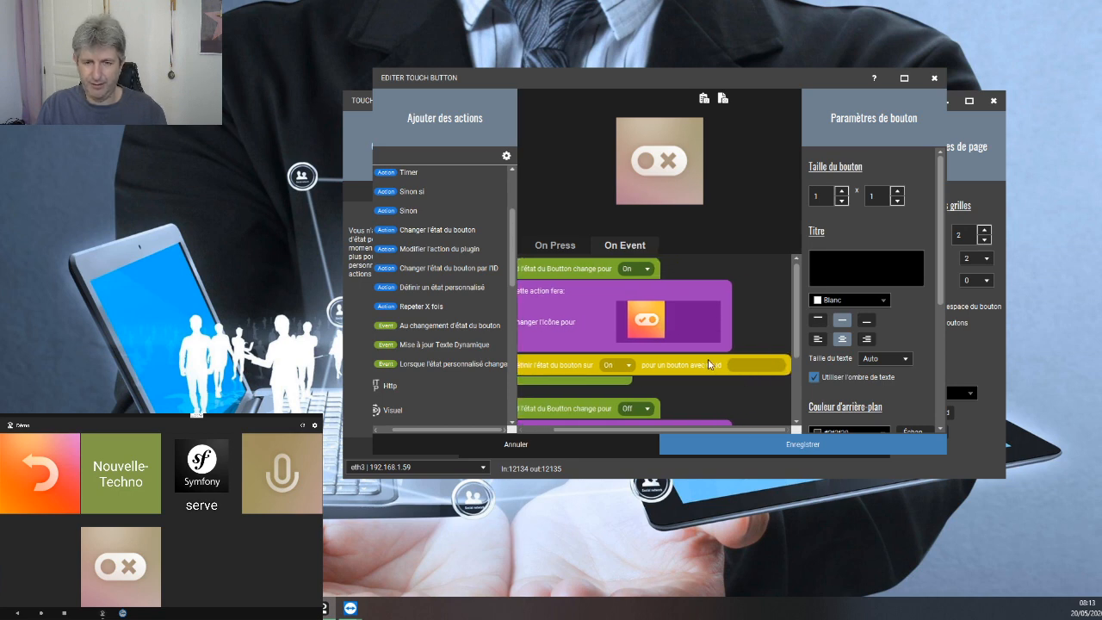
key("ctrl+v")
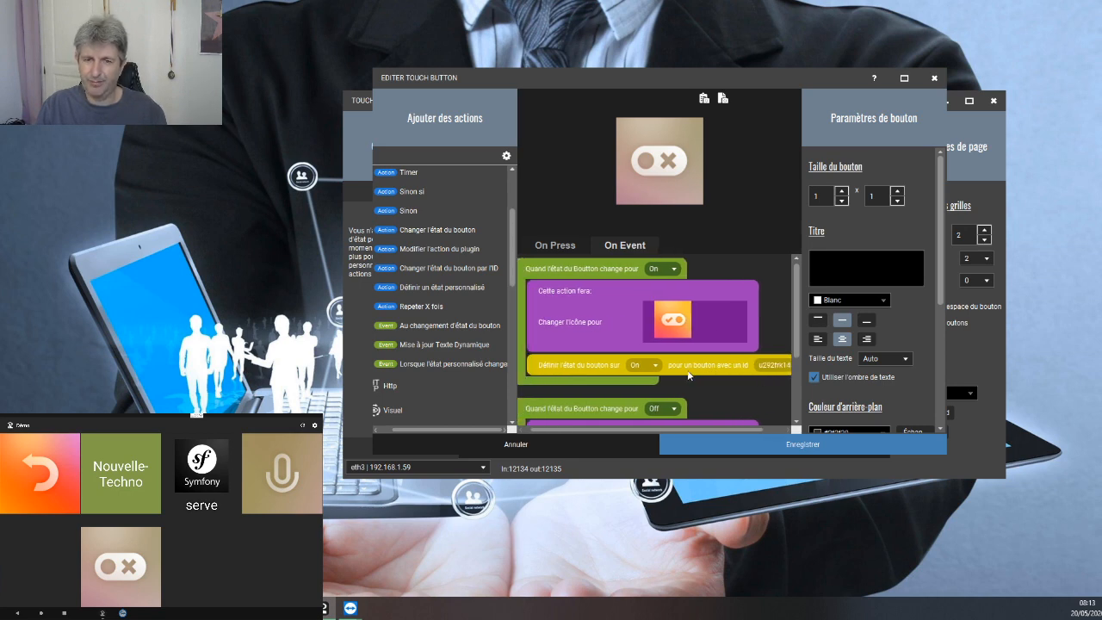
Paste the microphone button's ID into the Off event's state-by-ID action and save the button.
scroll(686, 370, "down", 3)
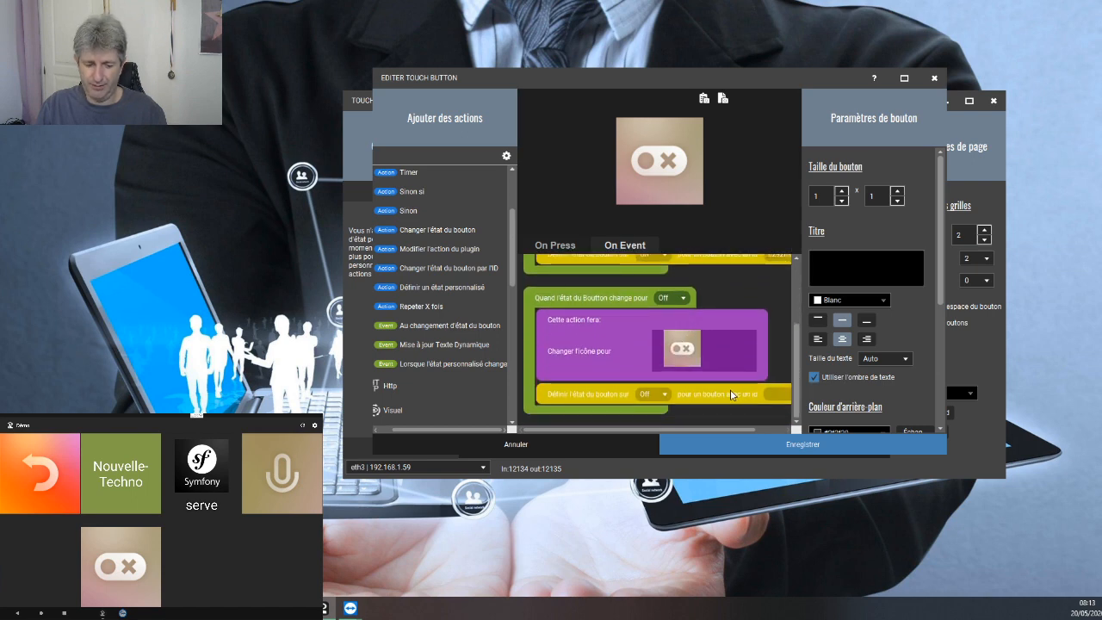
key("ctrl+v")
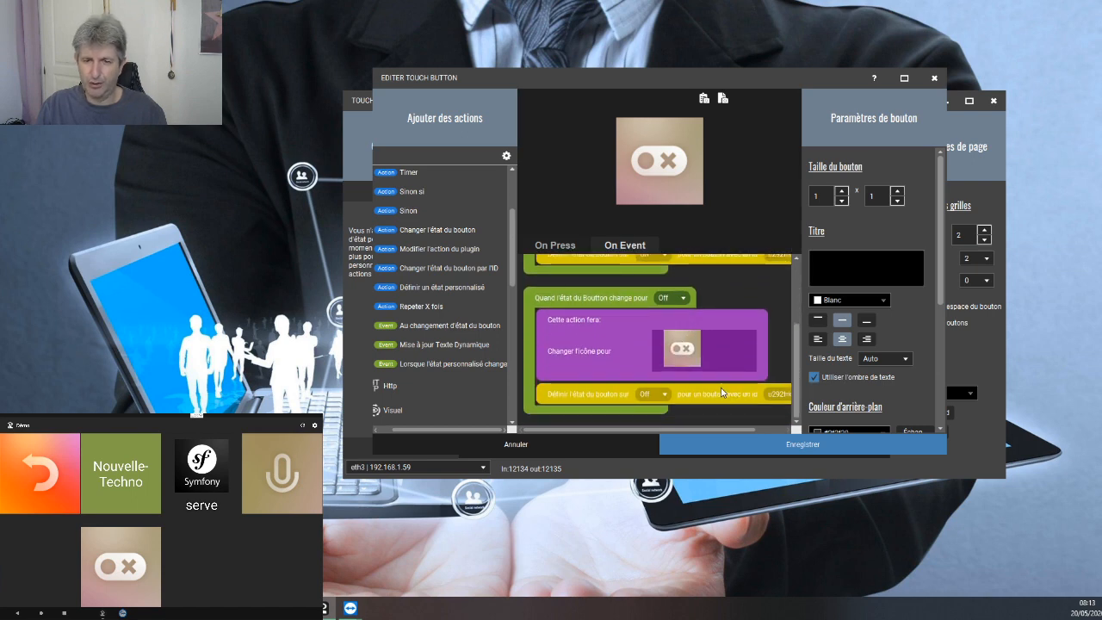
left_click(782, 445)
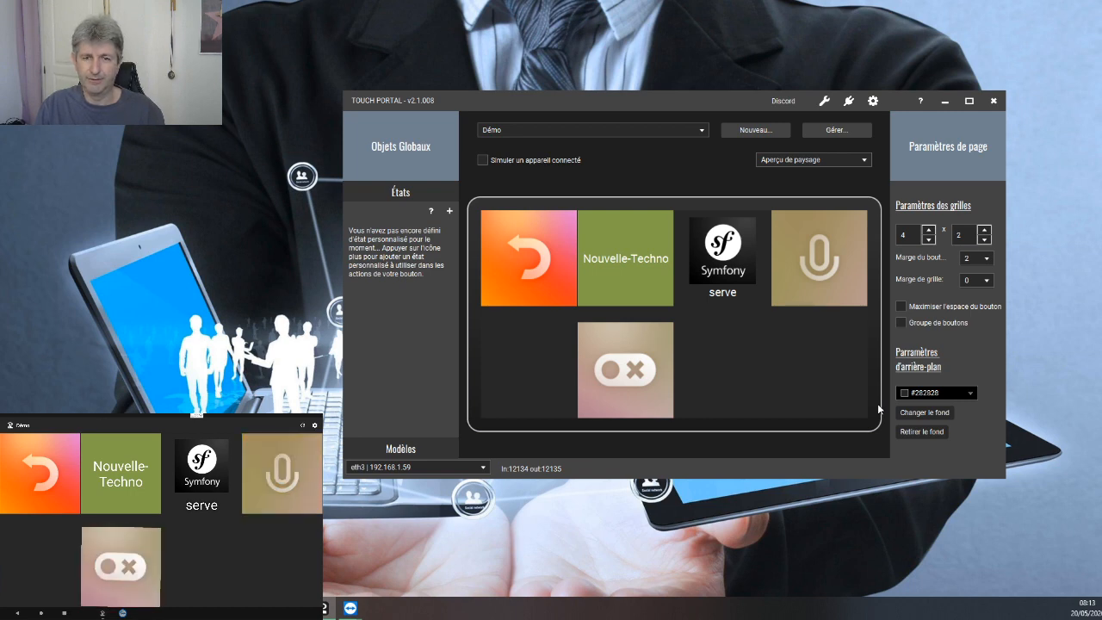
Invert the Hotkey Switch button's state-by-ID actions, with Off in the On event and On in the Off event, and save.
left_click(631, 368)
left_click(522, 243)
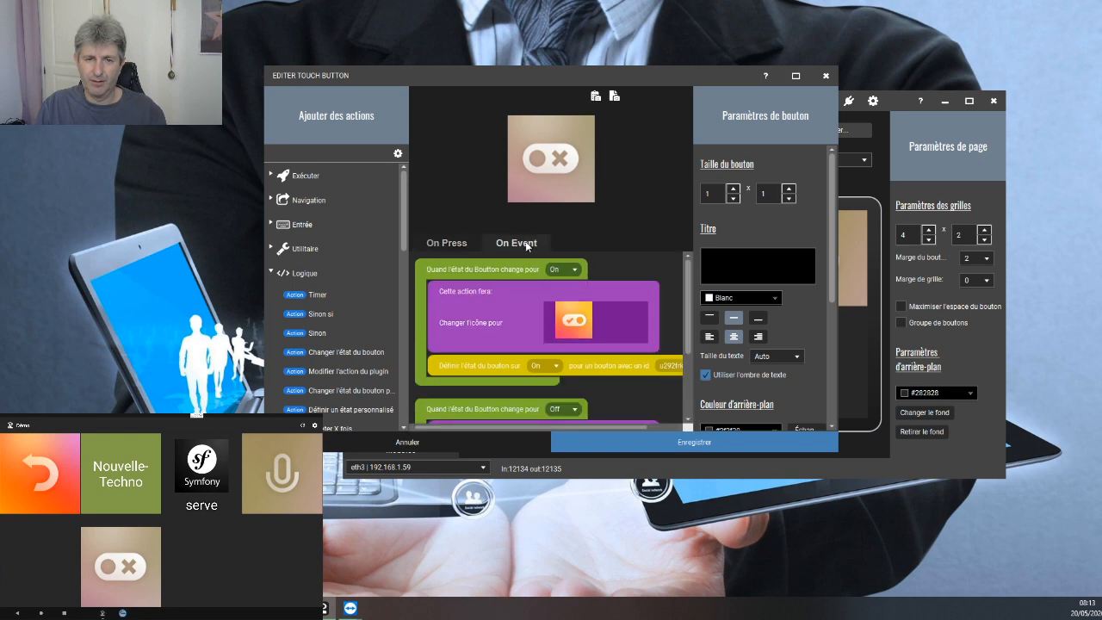
left_click(546, 365)
left_click(555, 389)
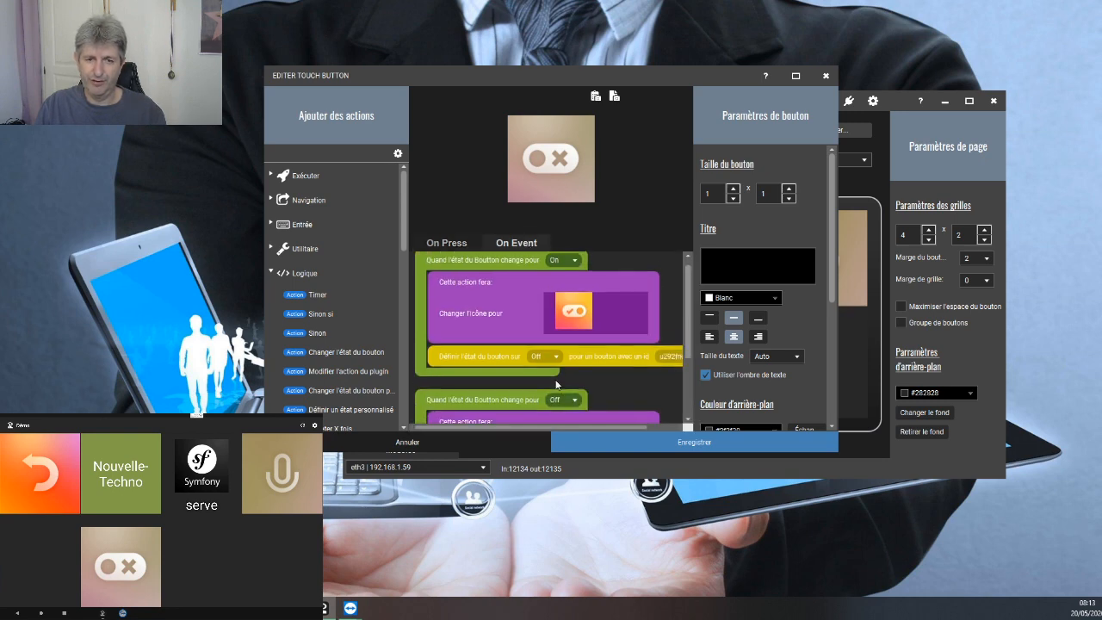
scroll(556, 385, "down", 3)
left_click(551, 392)
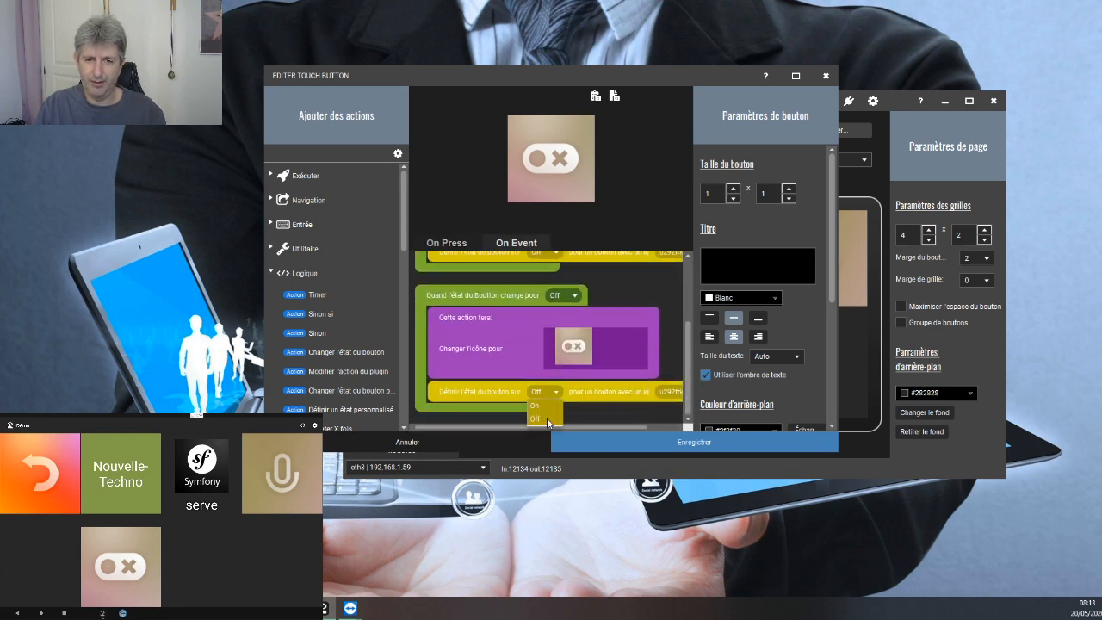
left_click(535, 405)
left_click(656, 446)
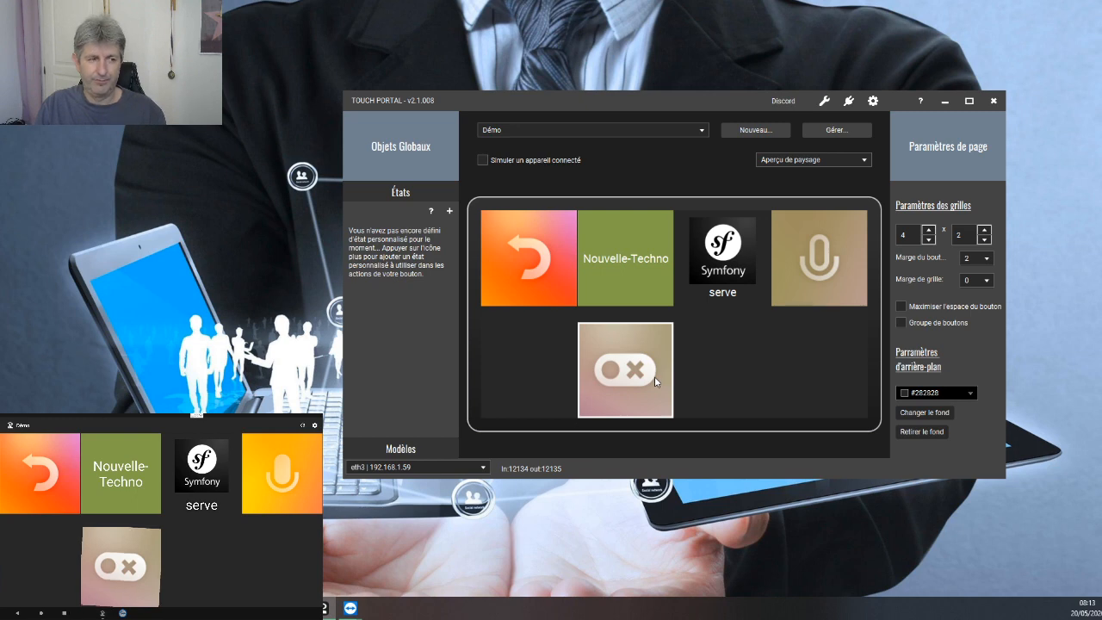
Open a new button in the empty cell beside the toggle switch and examine the Utilitaire and Entrée action categories.
left_click(752, 339)
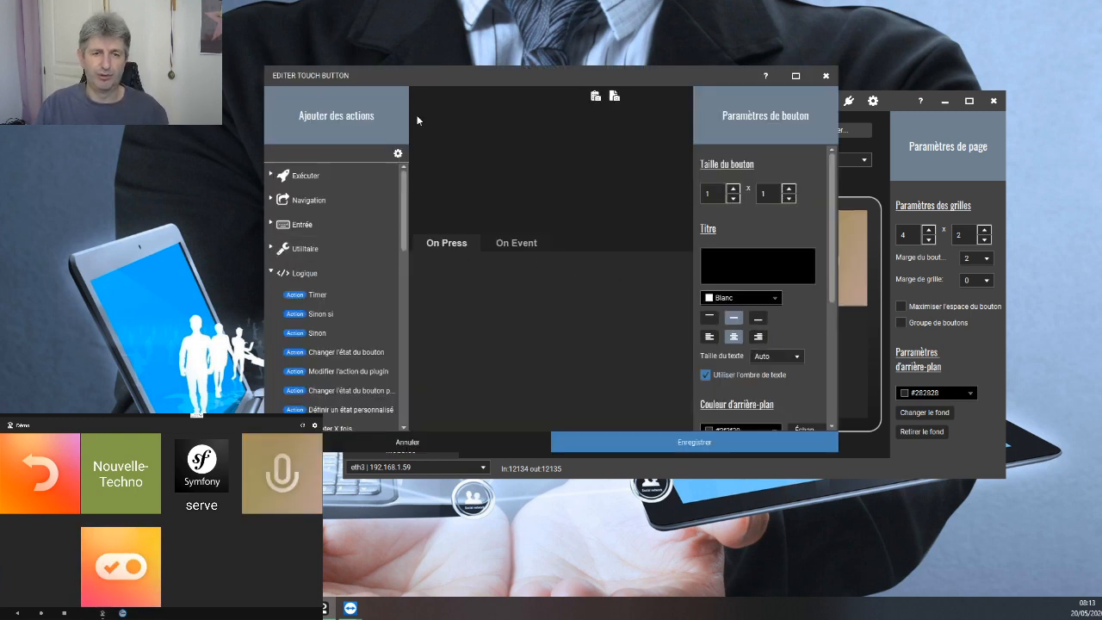
left_click_drag(510, 76, 650, 72)
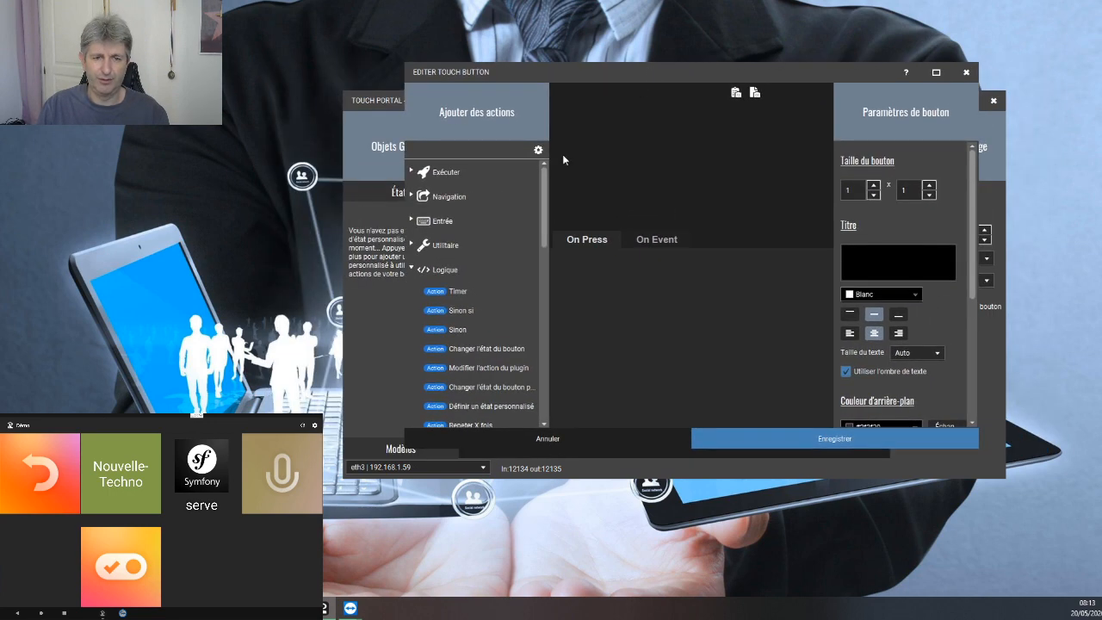
left_click(430, 244)
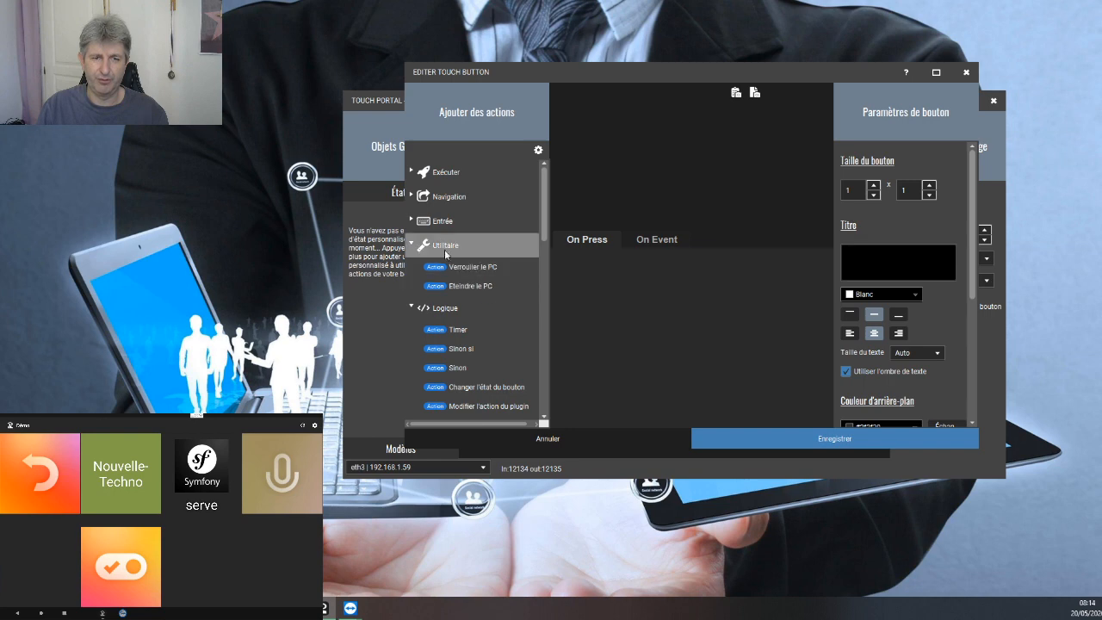
left_click(426, 220)
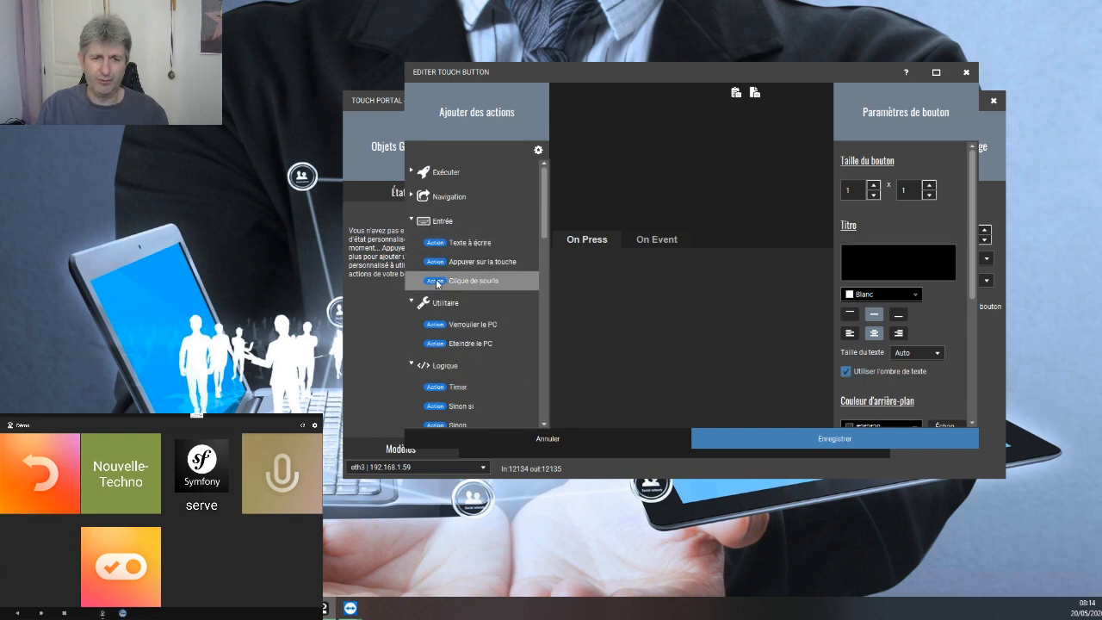
scroll(477, 280, "down", 3)
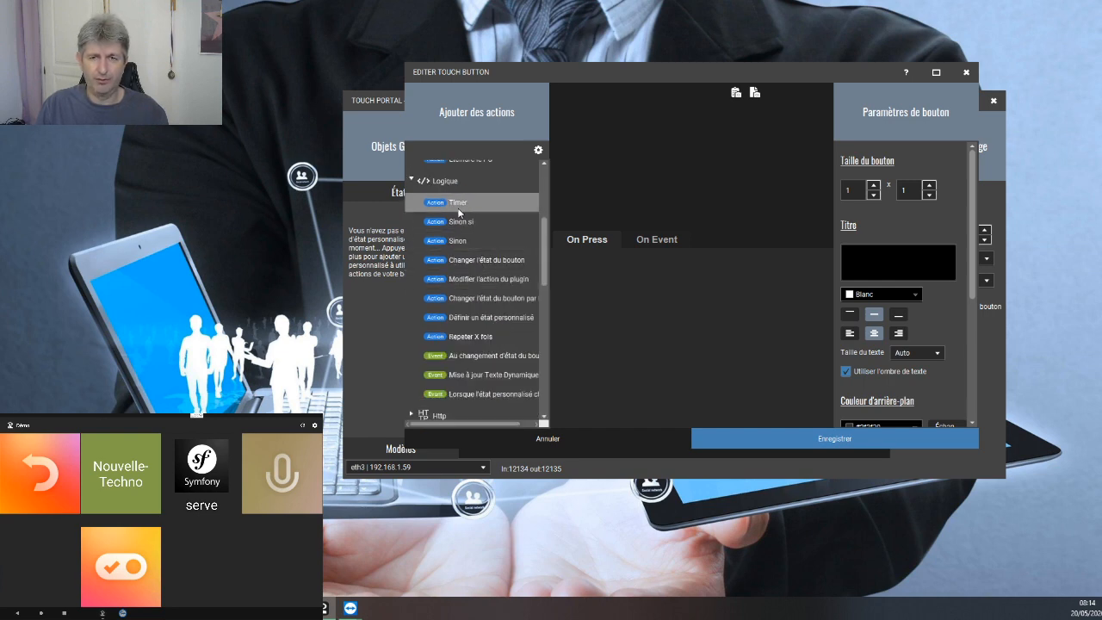
Try a Timer action in the new button's On Press actions and review the Logique, Http and Visuel categories.
left_click_drag(458, 207, 628, 266)
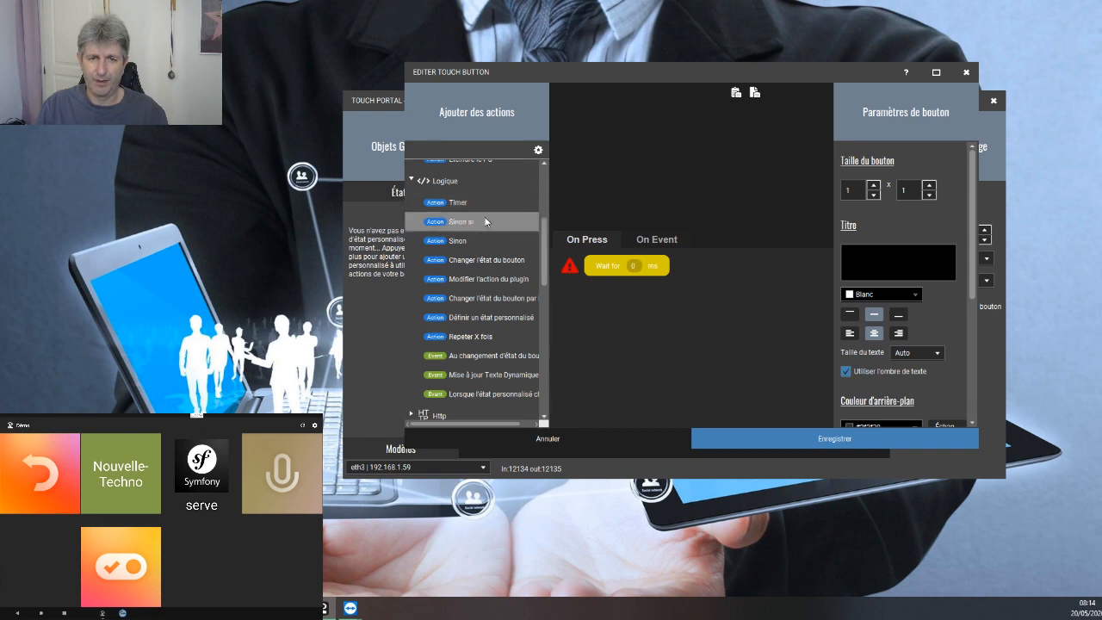
scroll(469, 227, "down", 1)
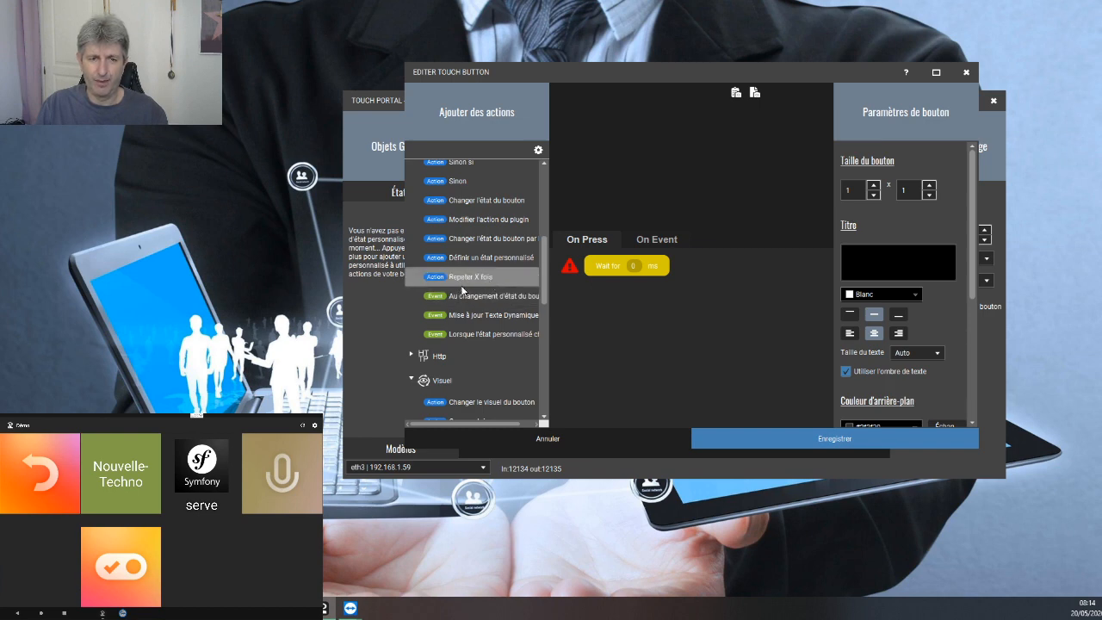
scroll(410, 310, "down", 1)
left_click(411, 298)
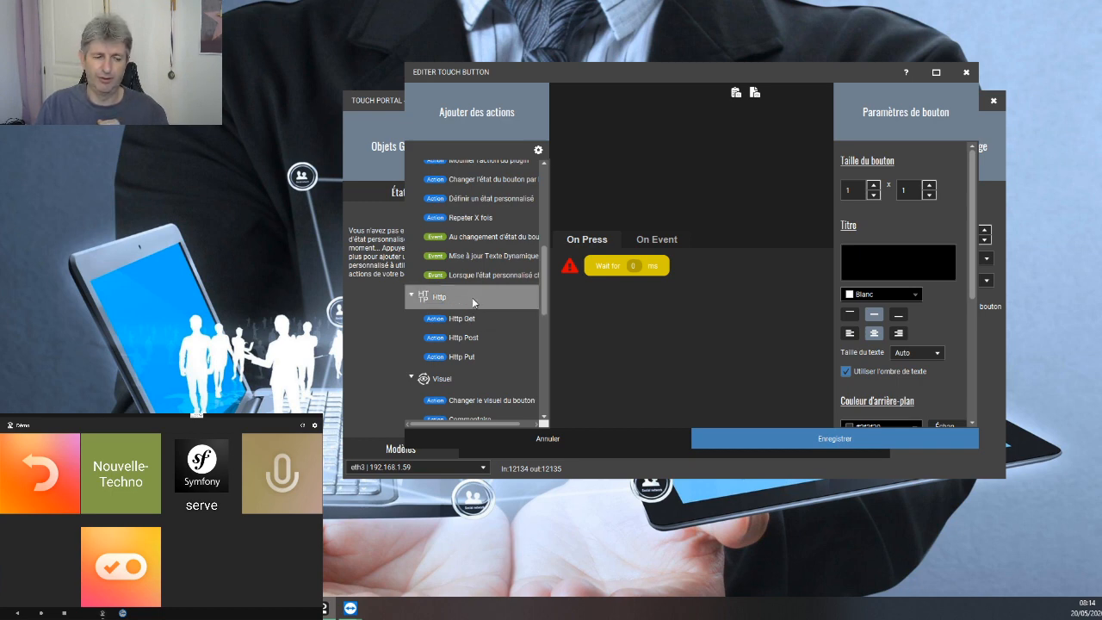
scroll(465, 302, "down", 2)
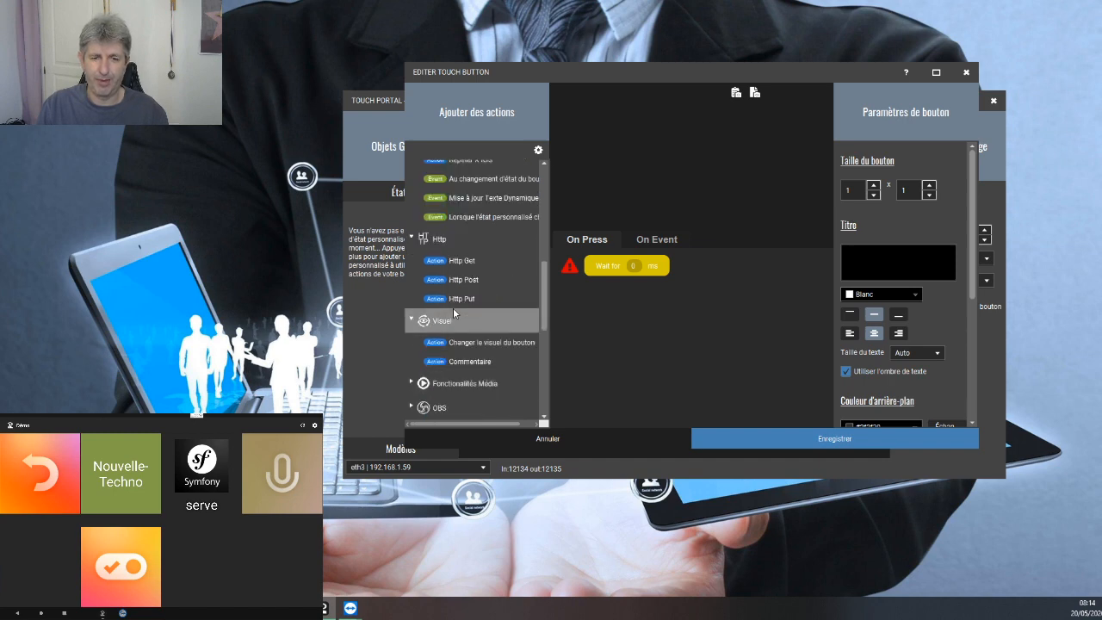
scroll(456, 307, "up", 2)
scroll(462, 295, "down", 3)
scroll(462, 295, "down", 1)
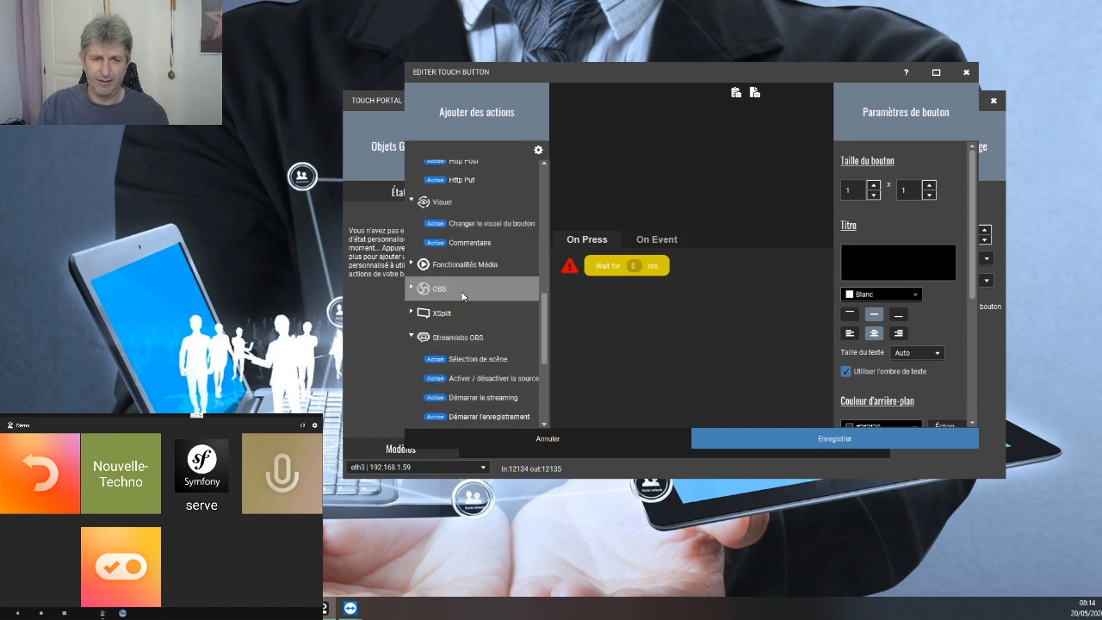
Examine the available media playback and volume actions, and collapse the Streamlabs OBS category.
left_click(413, 267)
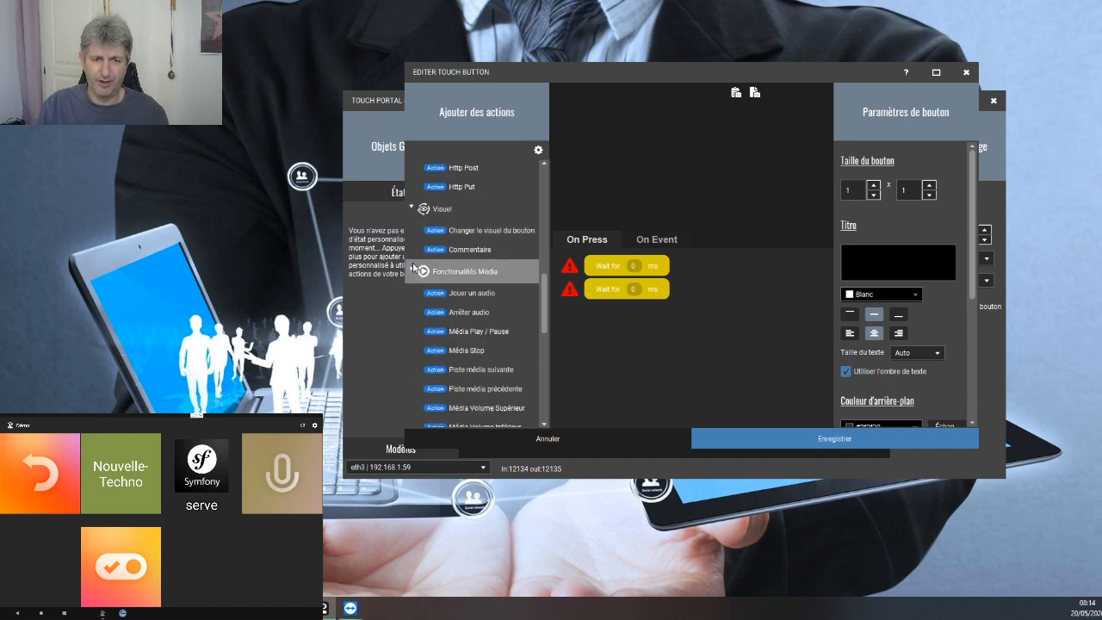
scroll(482, 252, "down", 2)
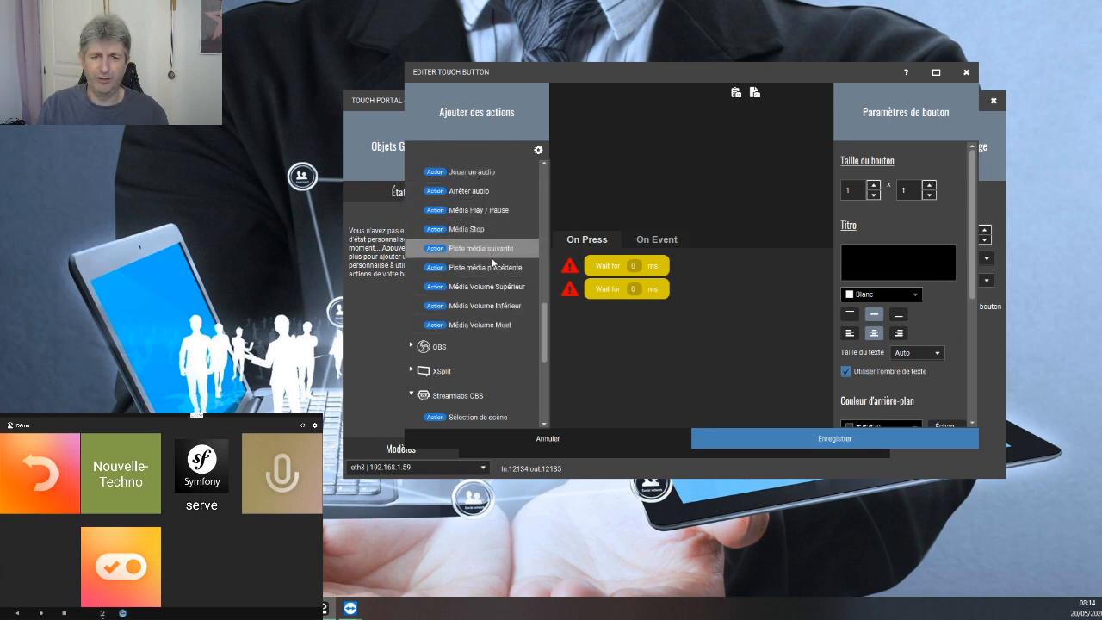
scroll(495, 297, "down", 3)
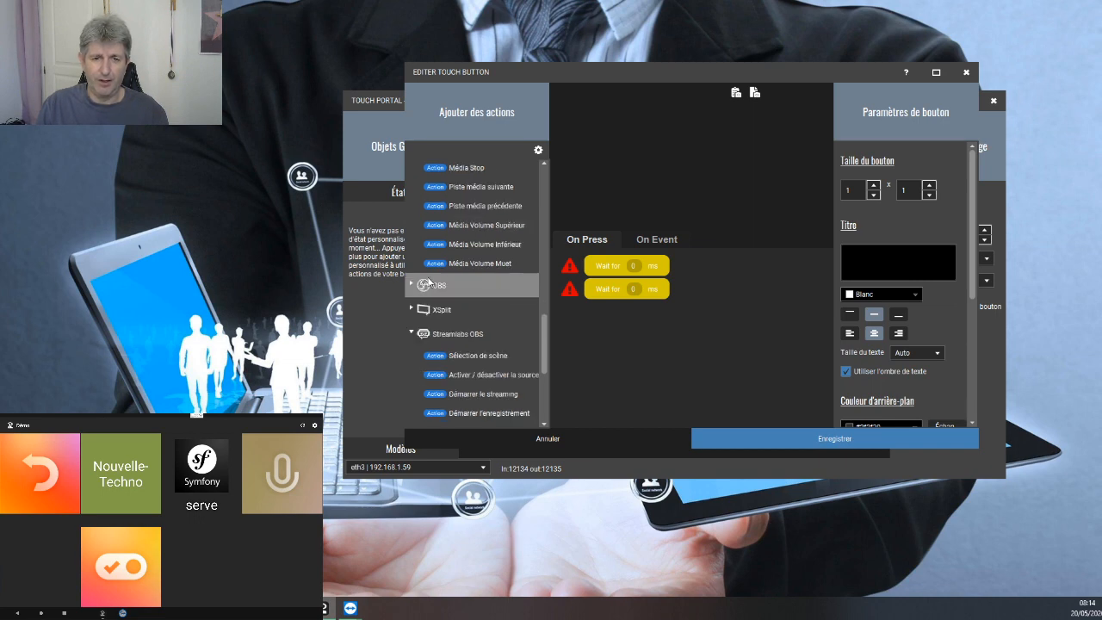
left_click(412, 335)
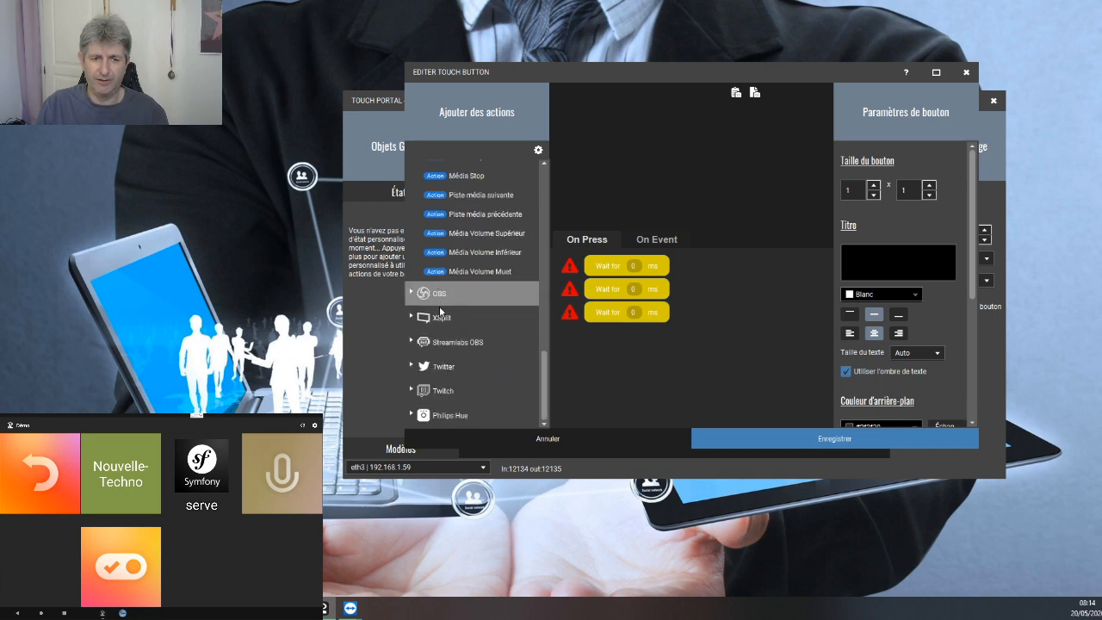
Examine the Twitter, Twitch and Philips Hue actions and discard the new button without saving.
left_click(412, 366)
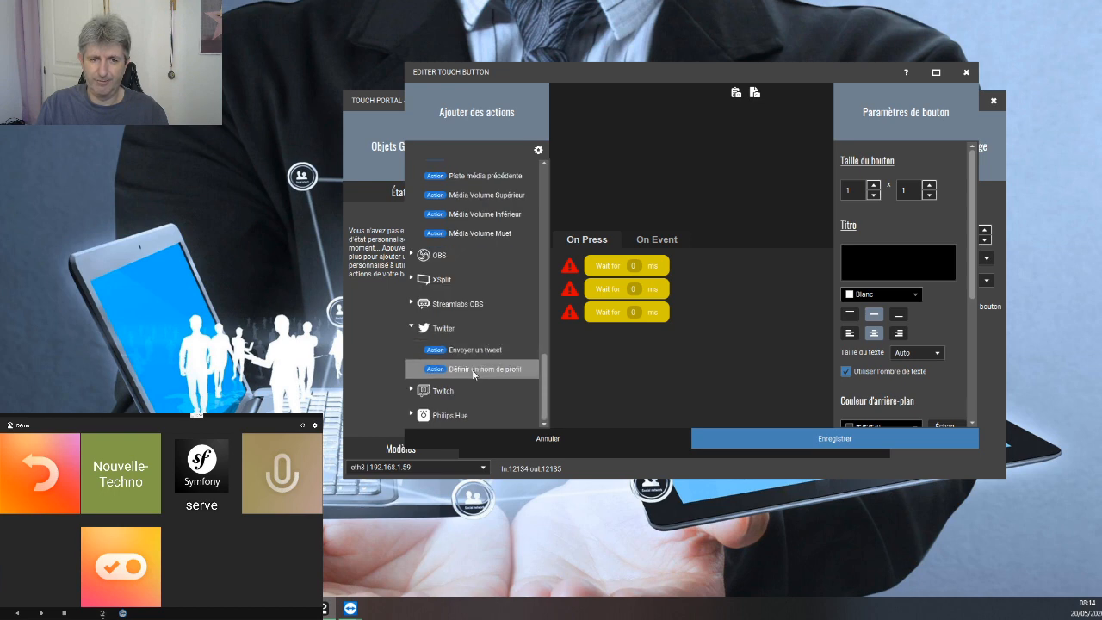
left_click(411, 390)
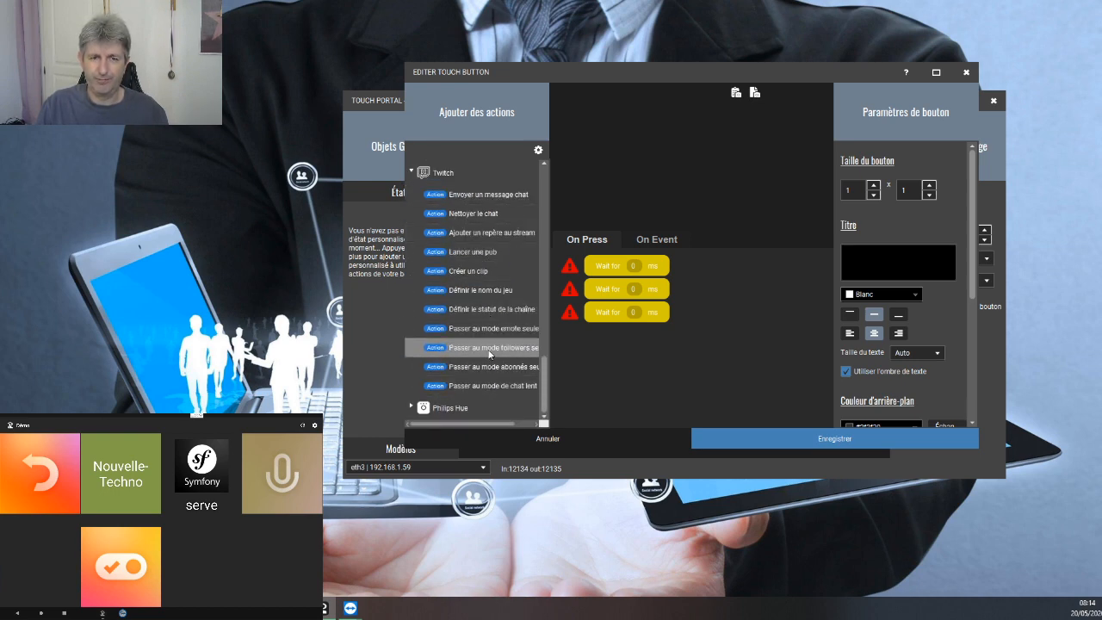
left_click(412, 407)
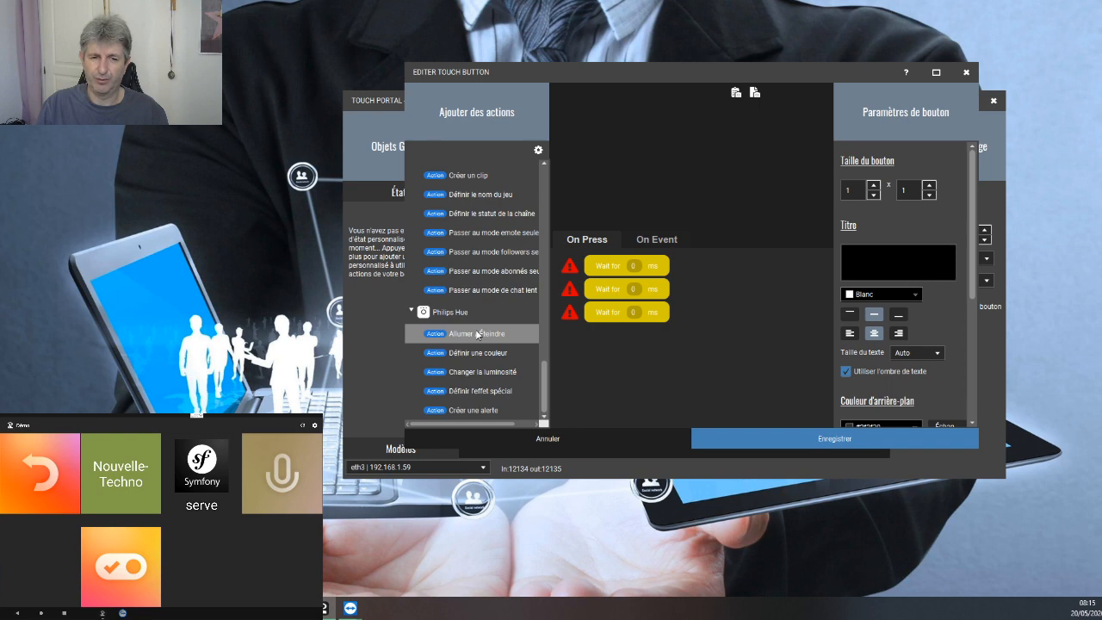
scroll(484, 250, "up", 5)
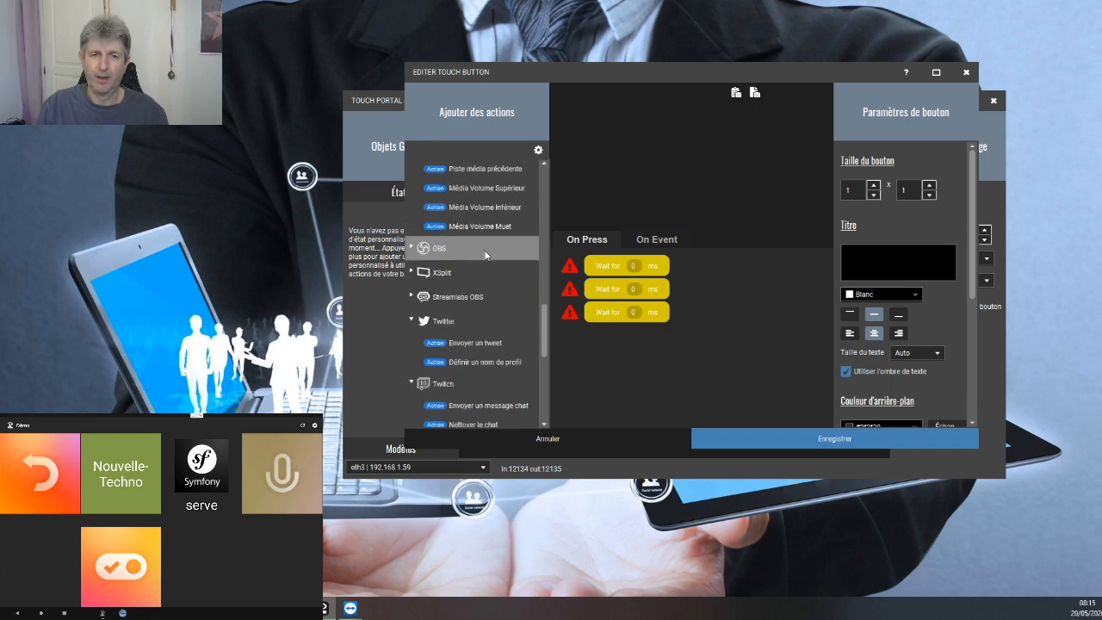
left_click(542, 437)
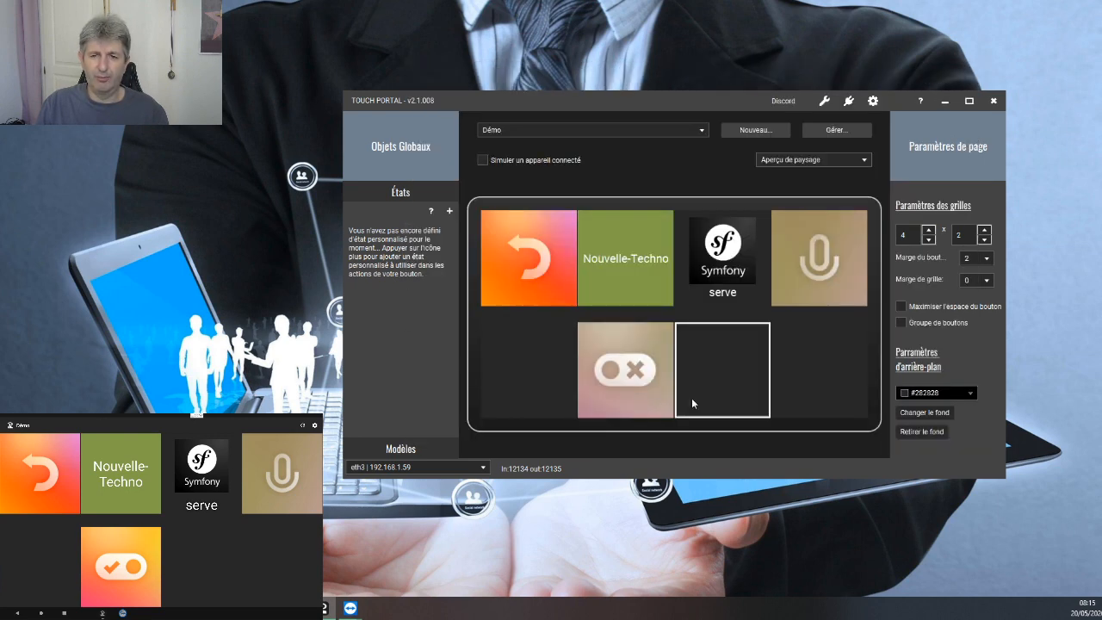